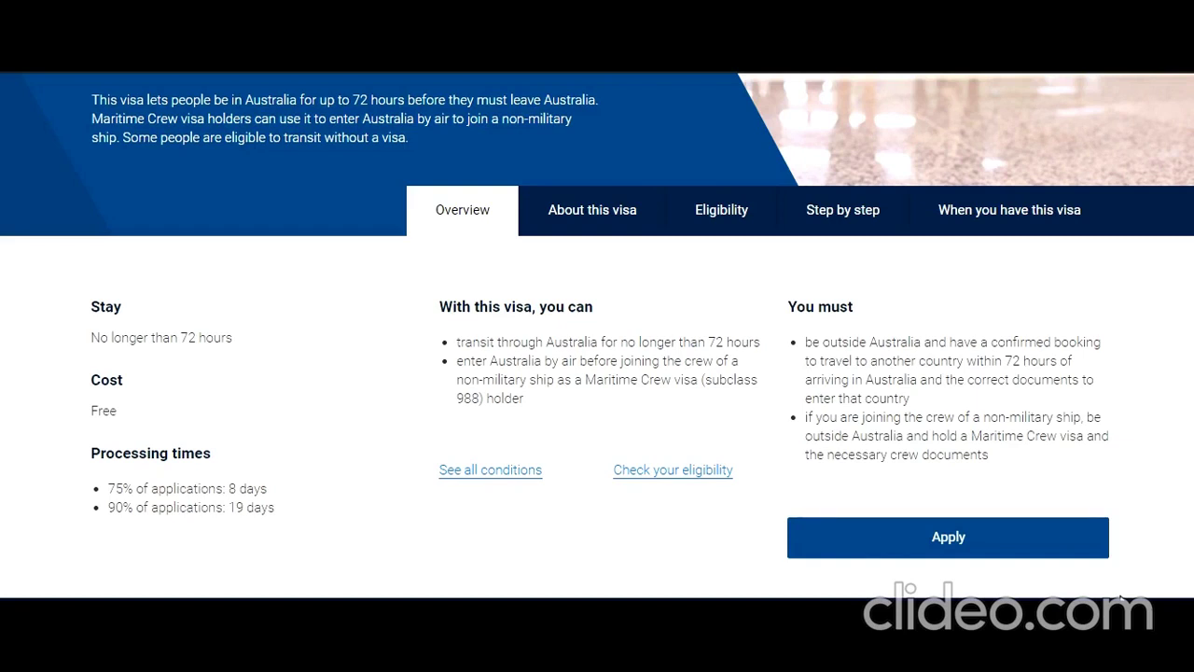
Read the Subclass 771 Overview, highlighting the permitted transit uses and the first requirement.
{"action": "scroll", "coordinate": [1060, 576], "scroll_direction": "up", "scroll_amount": 3}
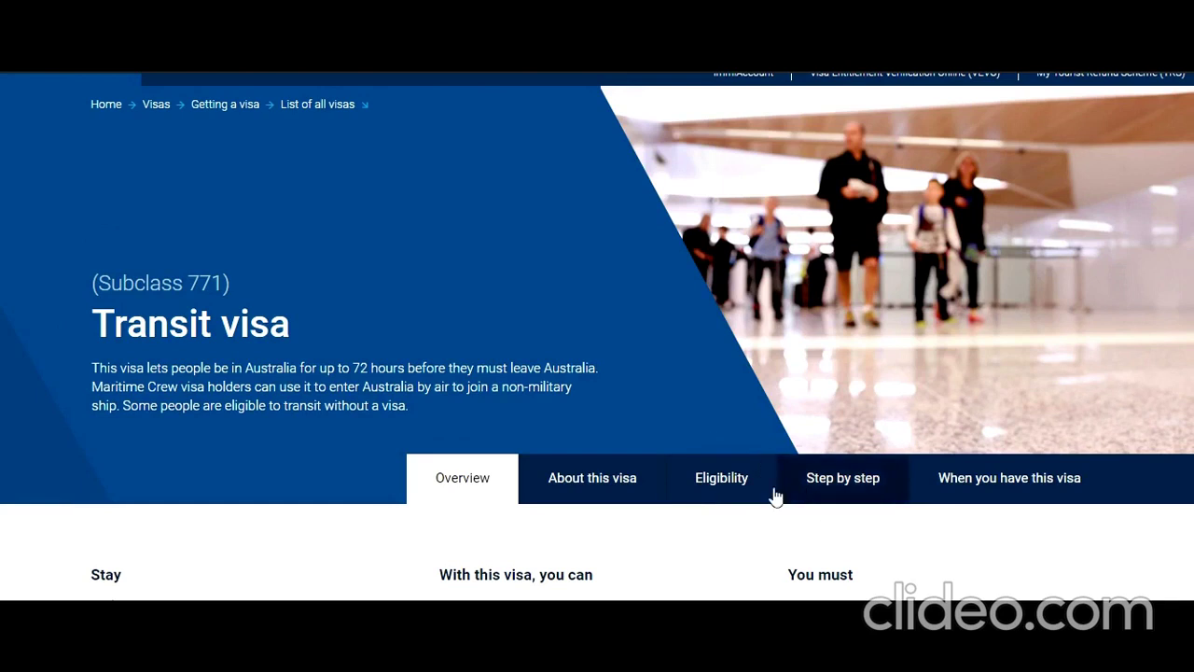
{"action": "scroll", "coordinate": [660, 419], "scroll_direction": "down", "scroll_amount": 1}
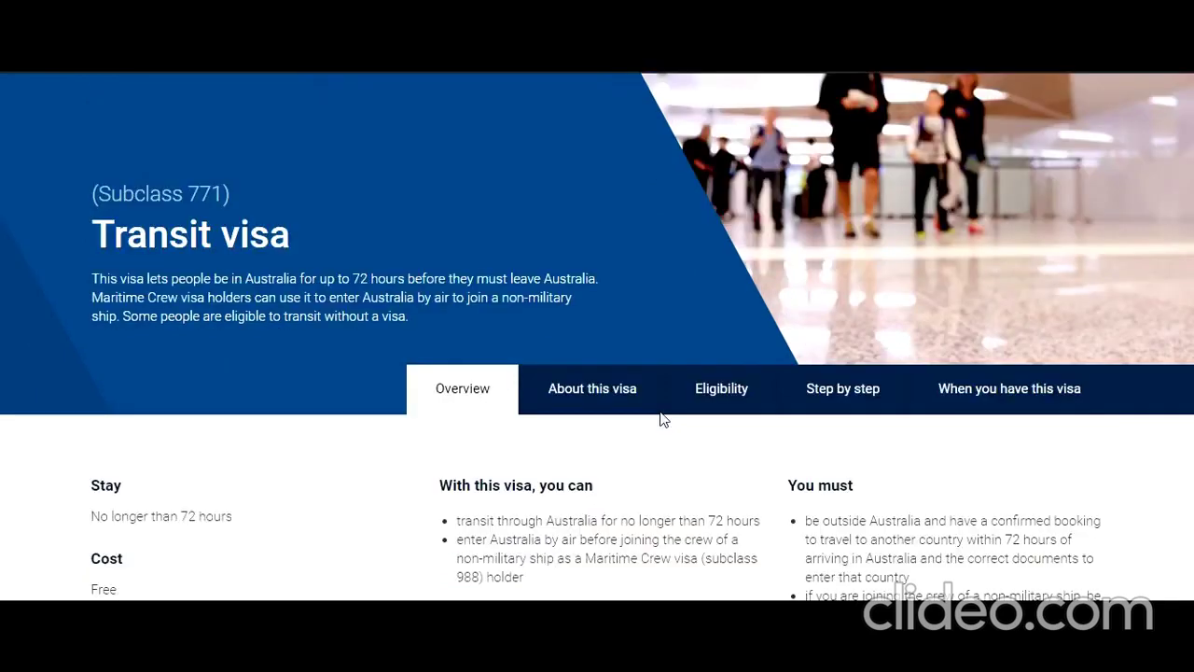
{"action": "scroll", "coordinate": [660, 419], "scroll_direction": "down", "scroll_amount": 2}
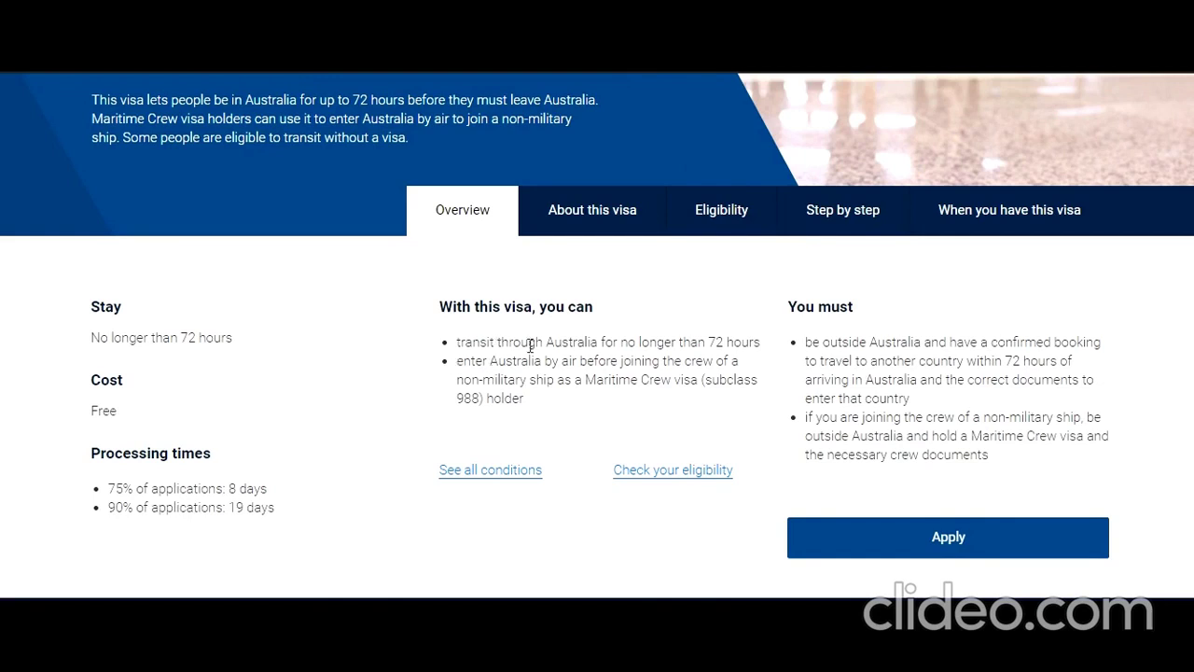
{"action": "left_click_drag", "start_coordinate": [530, 345], "coordinate": [699, 358]}
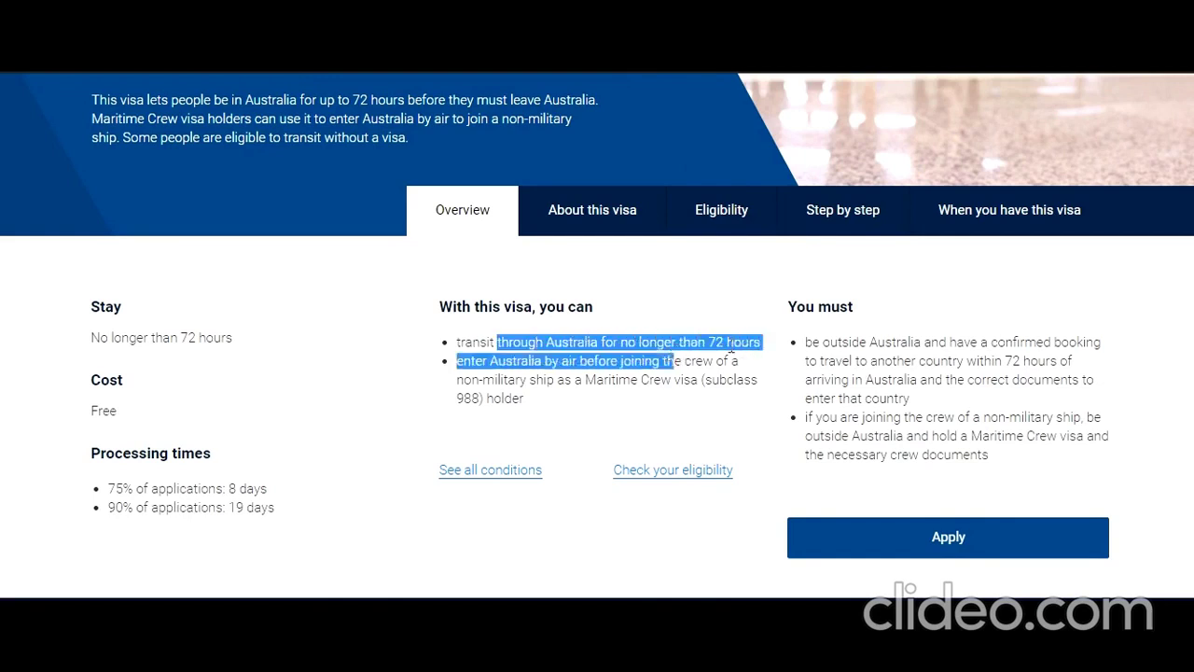
{"action": "left_click", "coordinate": [693, 357]}
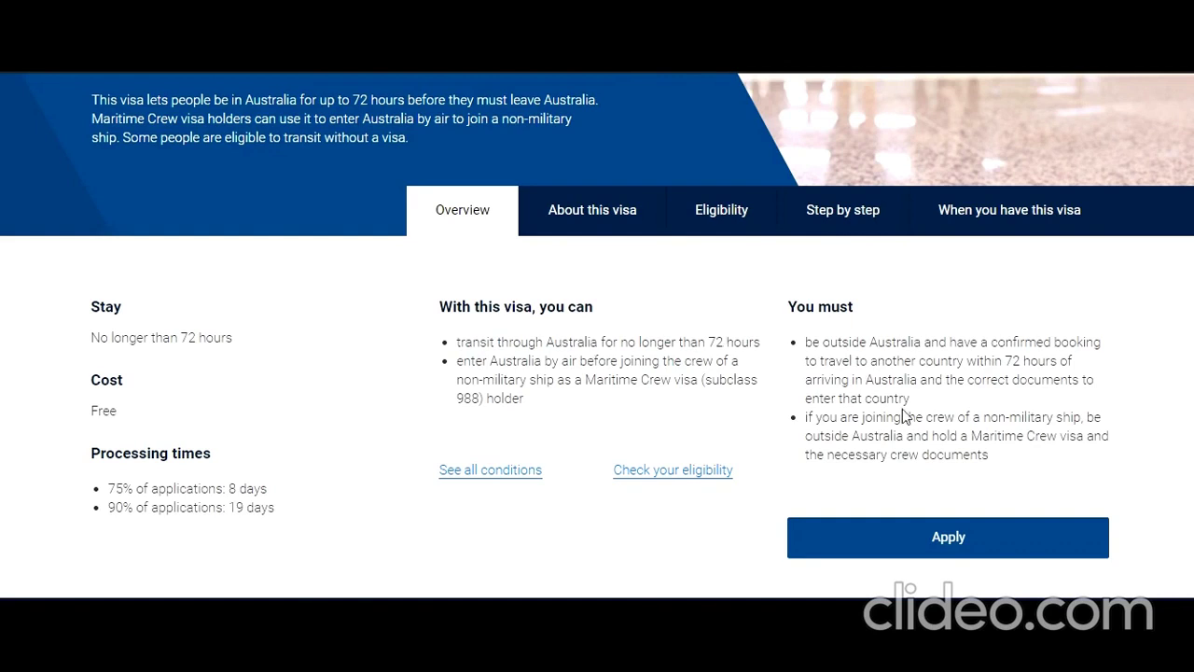
{"action": "left_click_drag", "start_coordinate": [820, 342], "coordinate": [895, 360]}
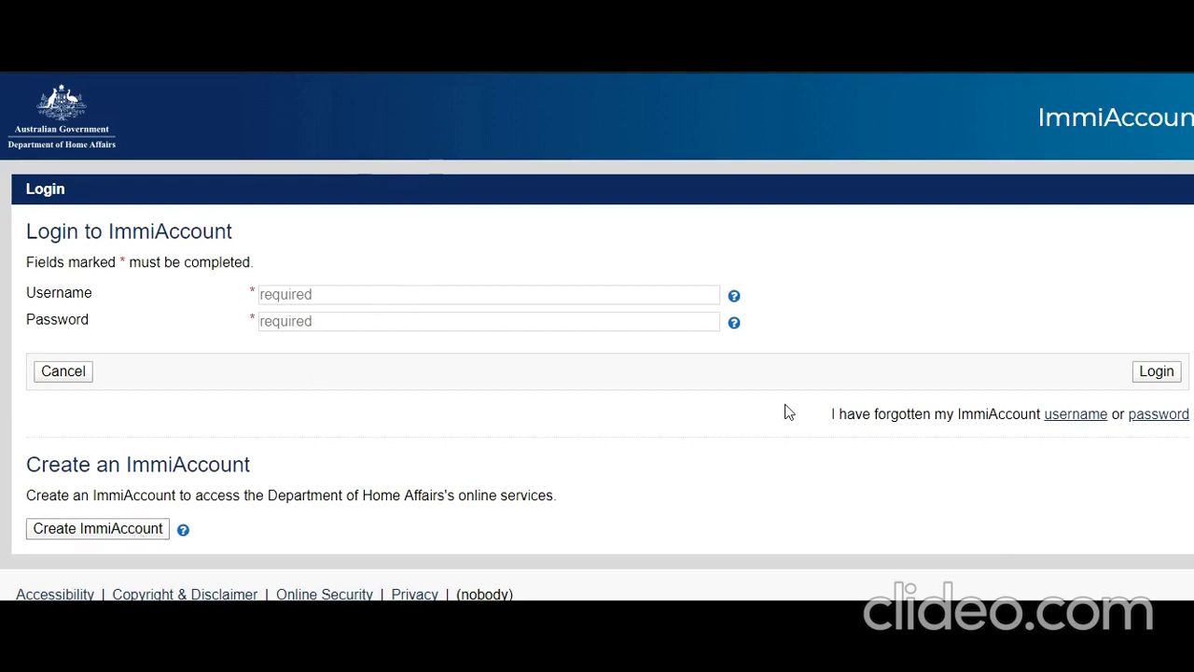
Log in to ImmiAccount with the account e-mail as username and the account password.
{"action": "left_click", "coordinate": [479, 302]}
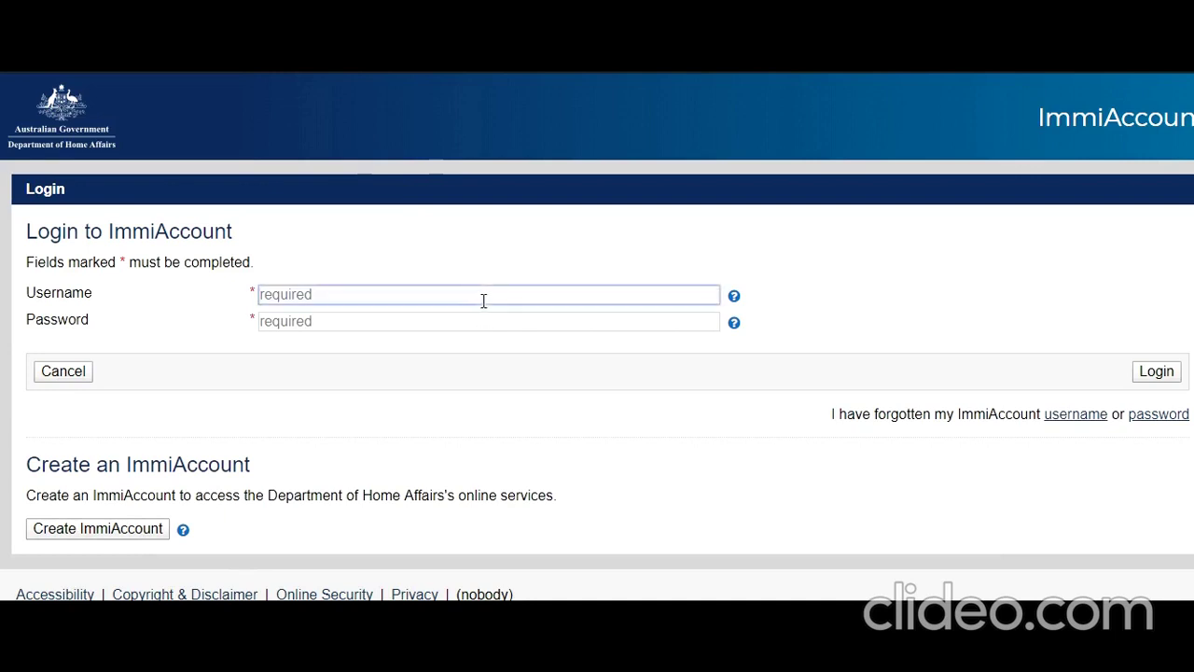
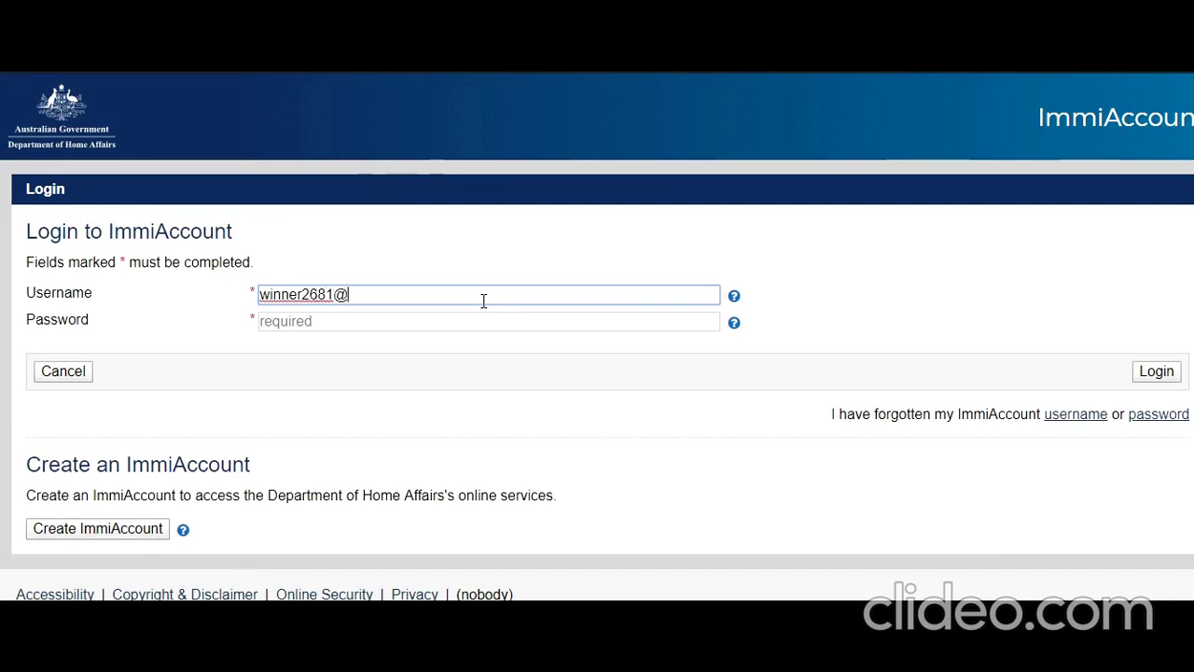
{"action": "key", "text": "Tab"}
{"action": "key", "text": "Tab"}
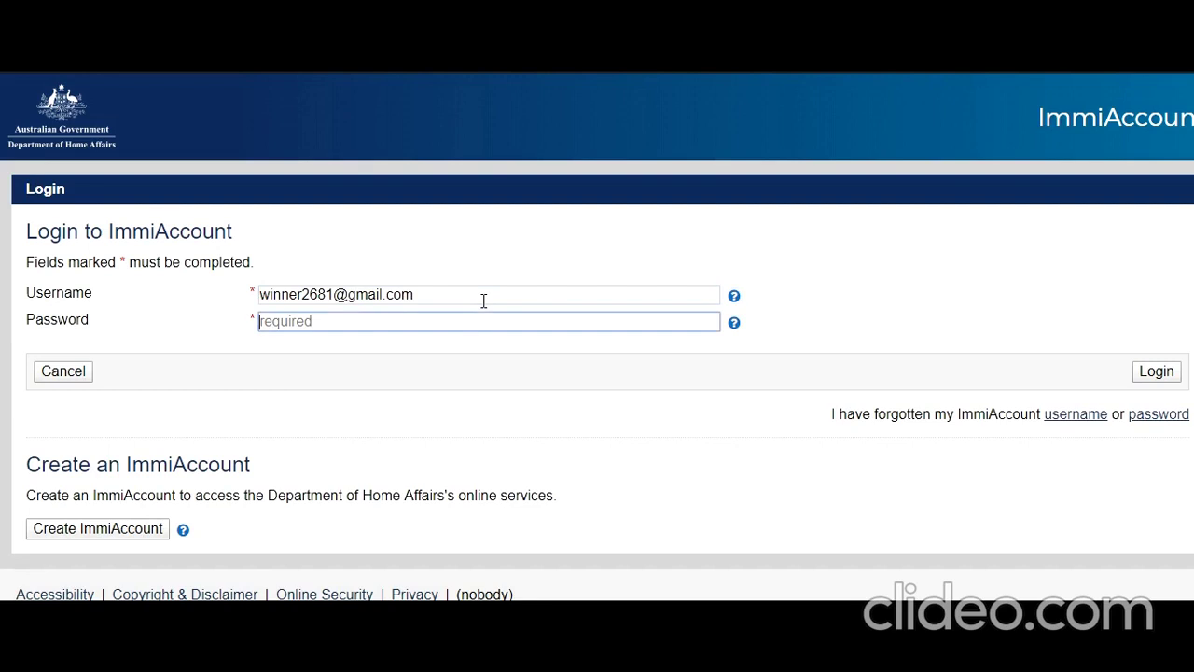
{"action": "type", "text": "•••••••••"}
{"action": "left_click", "coordinate": [1162, 375]}
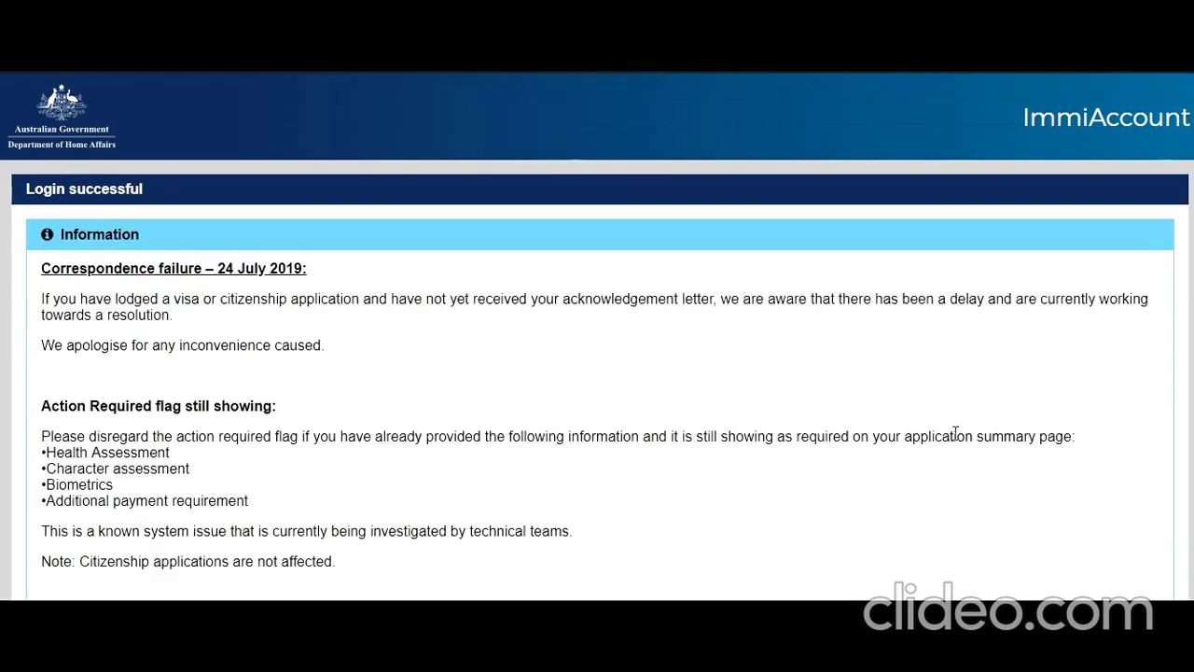
Continue past the notices, agree to the terms and conditions, and advance to Application context.
{"action": "scroll", "coordinate": [955, 436], "scroll_direction": "down", "scroll_amount": 4}
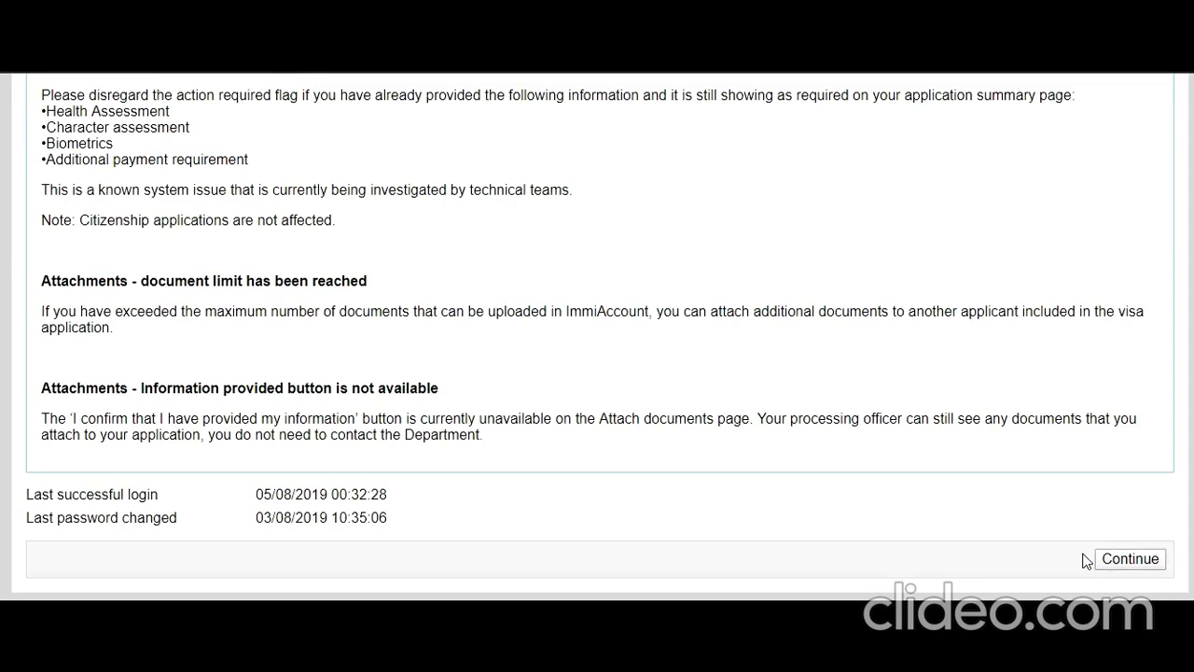
{"action": "left_click", "coordinate": [1093, 559]}
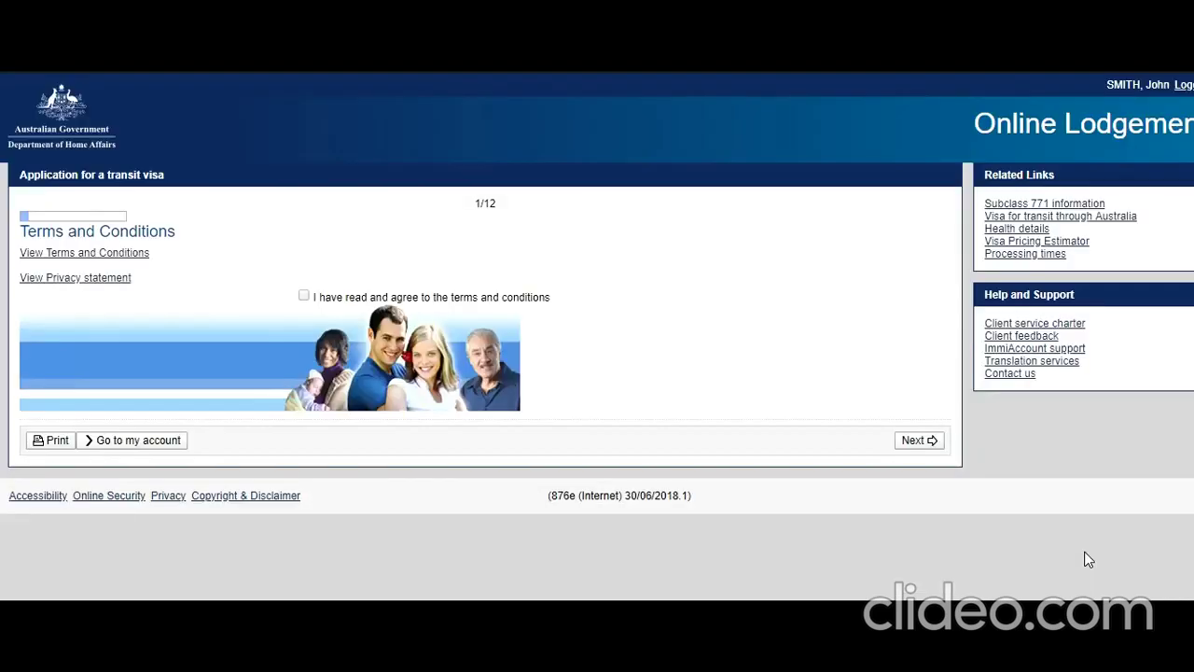
{"action": "left_click", "coordinate": [306, 314]}
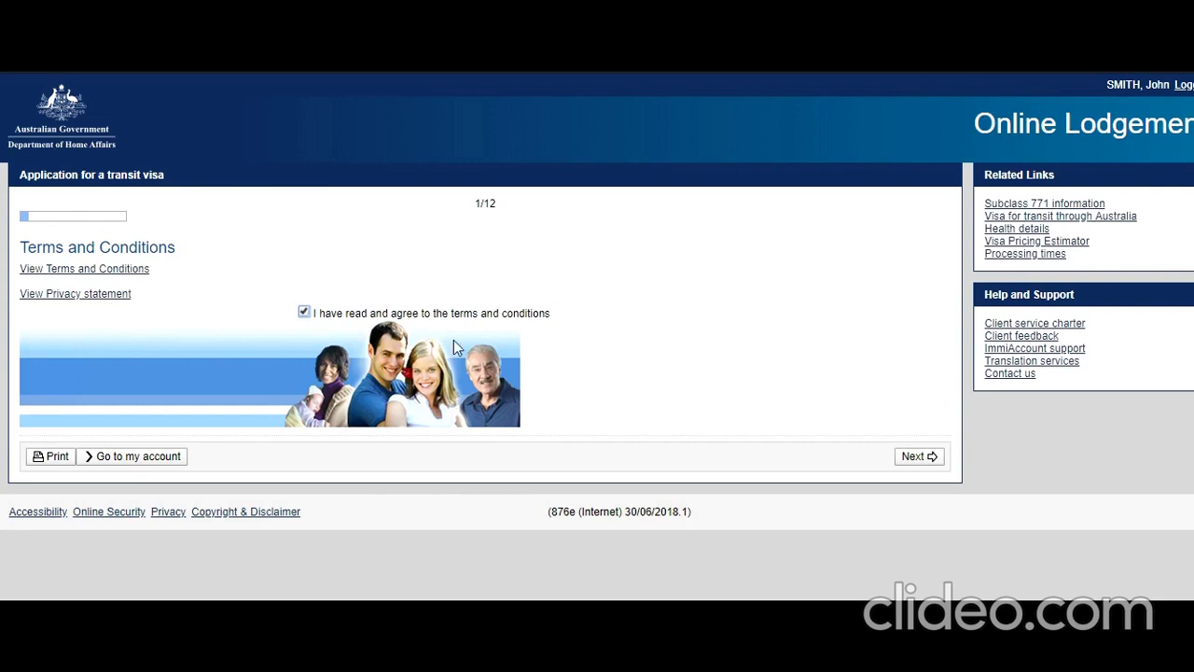
{"action": "left_click", "coordinate": [921, 465]}
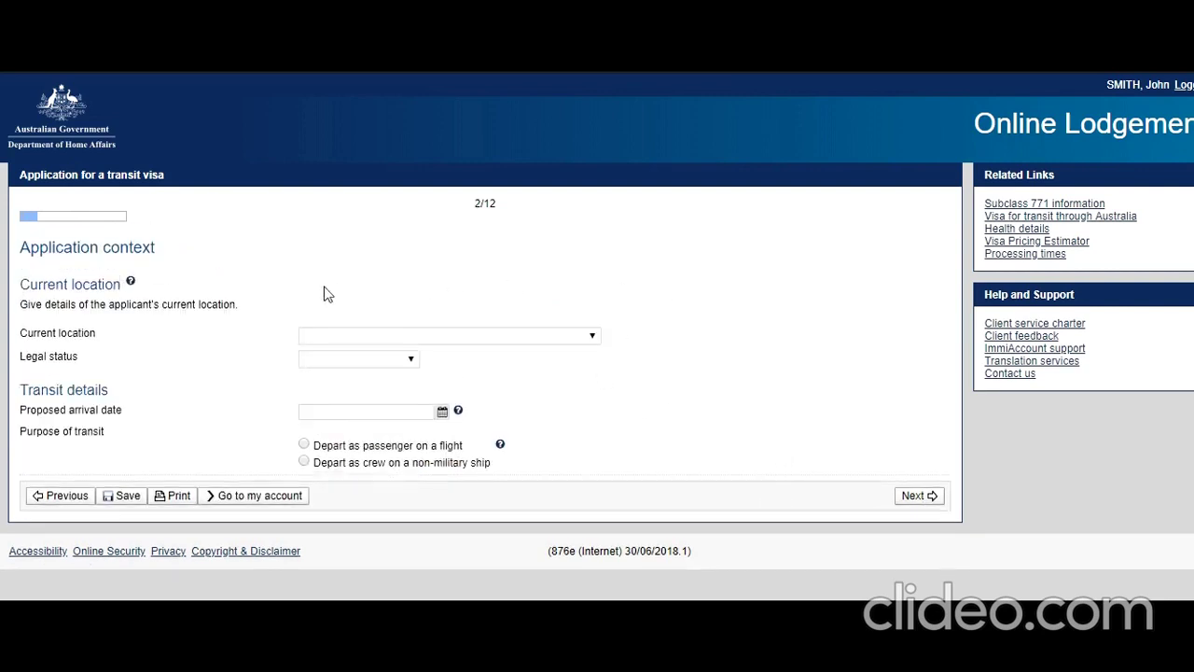
Set current location to INDIA and legal status to Citizen.
{"action": "left_click", "coordinate": [596, 339]}
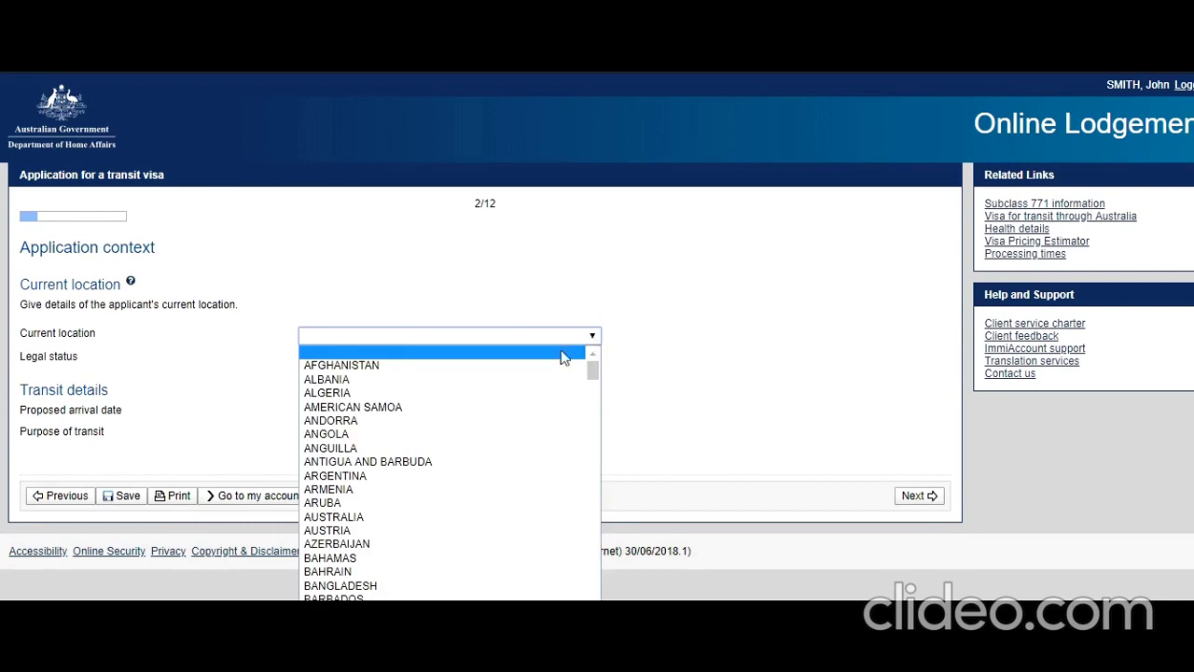
{"action": "key", "text": "i"}
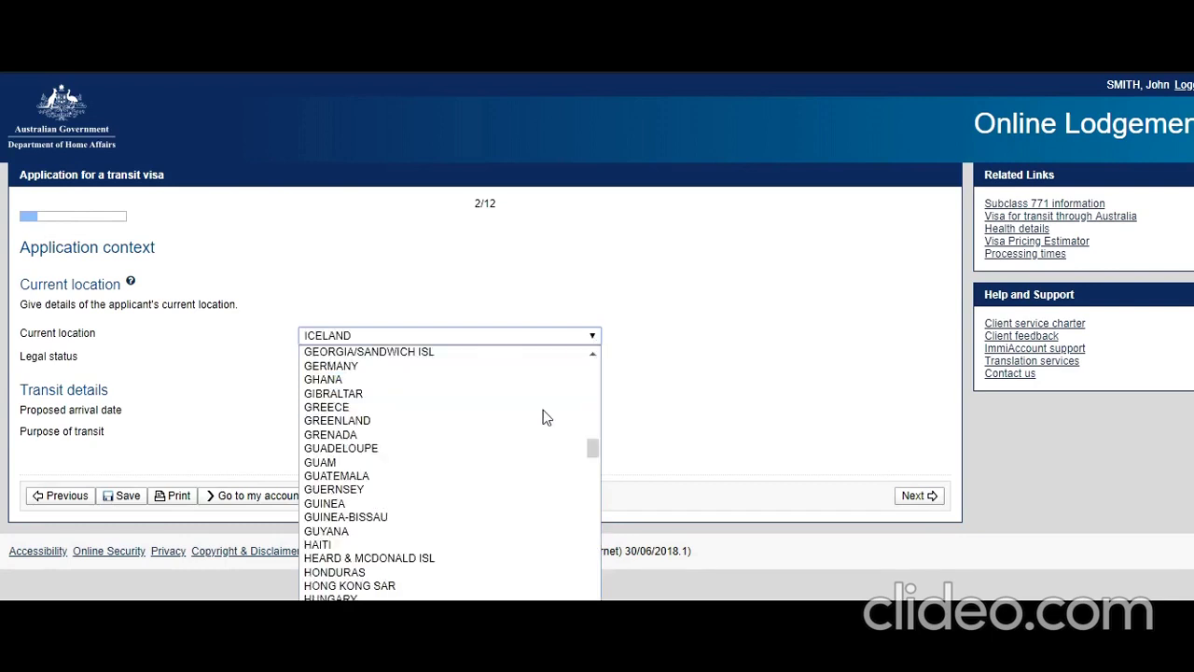
{"action": "scroll", "coordinate": [522, 422], "scroll_direction": "down", "scroll_amount": 3}
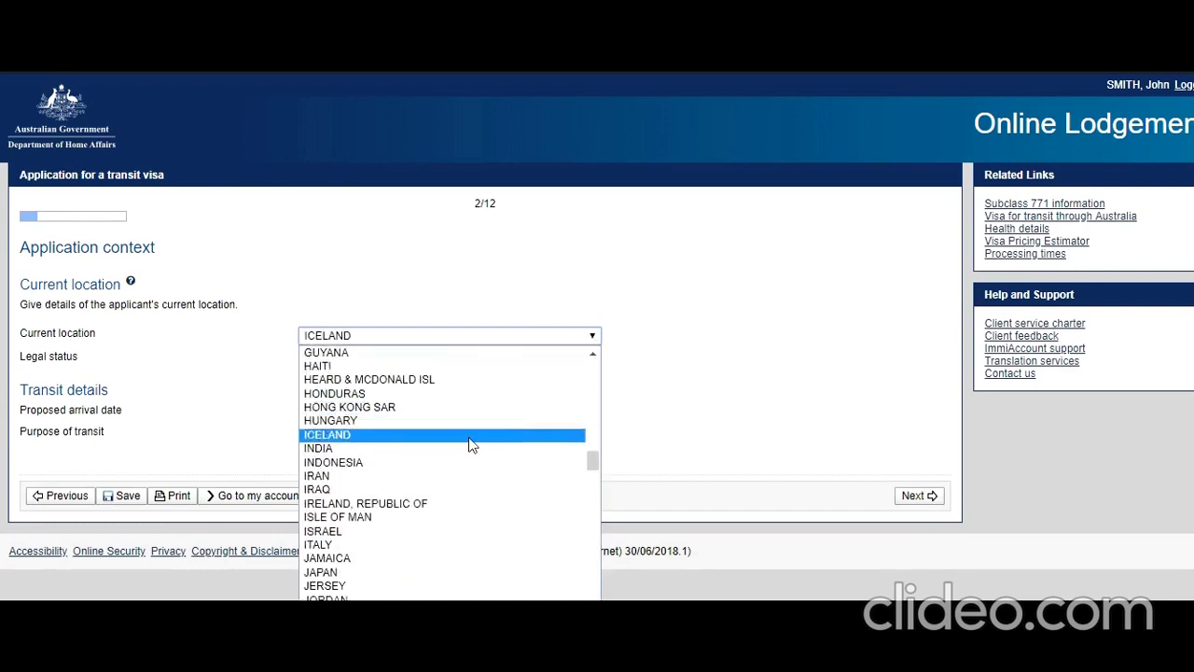
{"action": "left_click", "coordinate": [467, 449]}
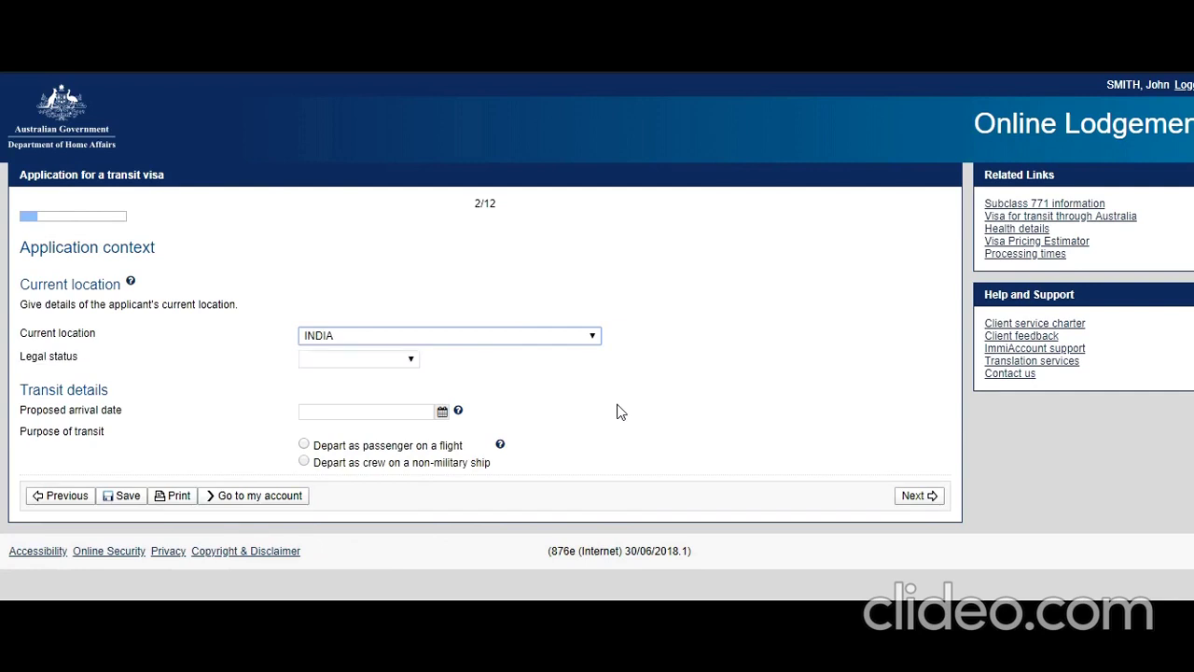
{"action": "left_click", "coordinate": [409, 361]}
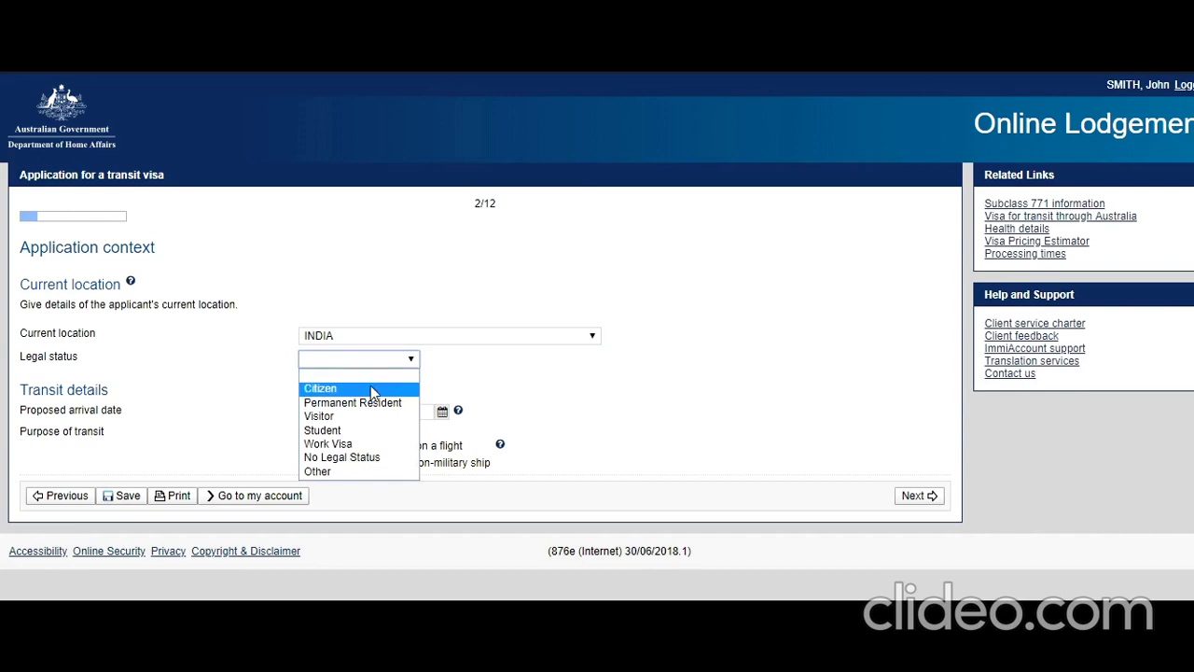
{"action": "left_click", "coordinate": [370, 388]}
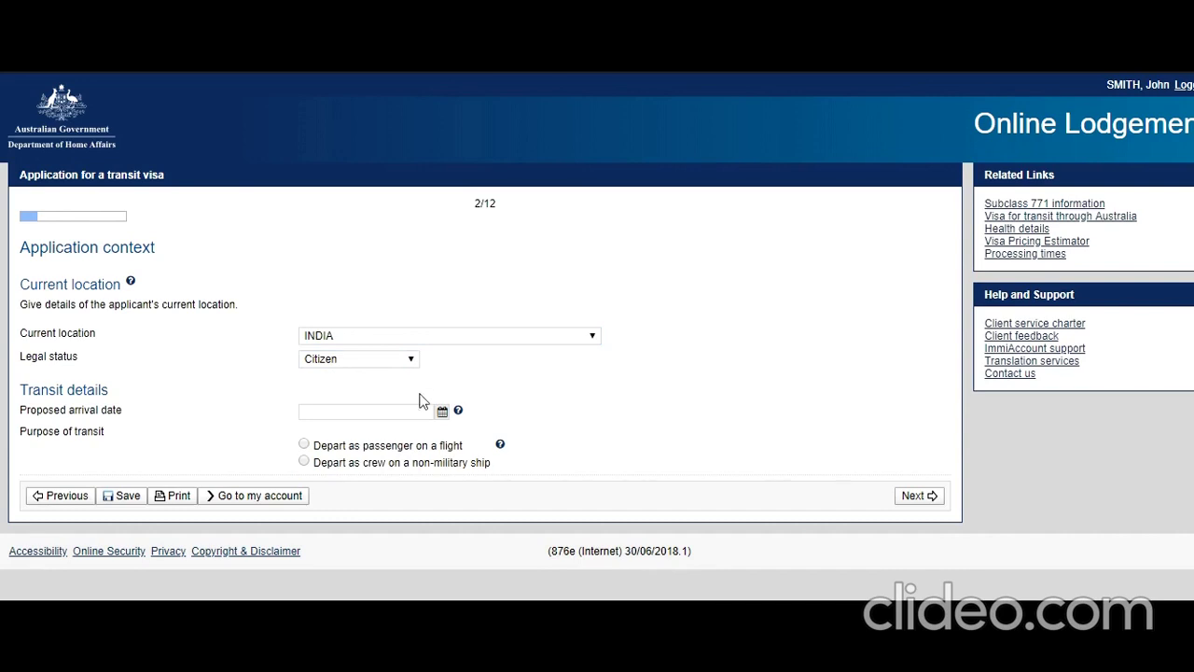
Set arrival to 8 September 2019, non-military ship crew, no Maritime Crew Visa, and submit.
{"action": "left_click", "coordinate": [442, 411]}
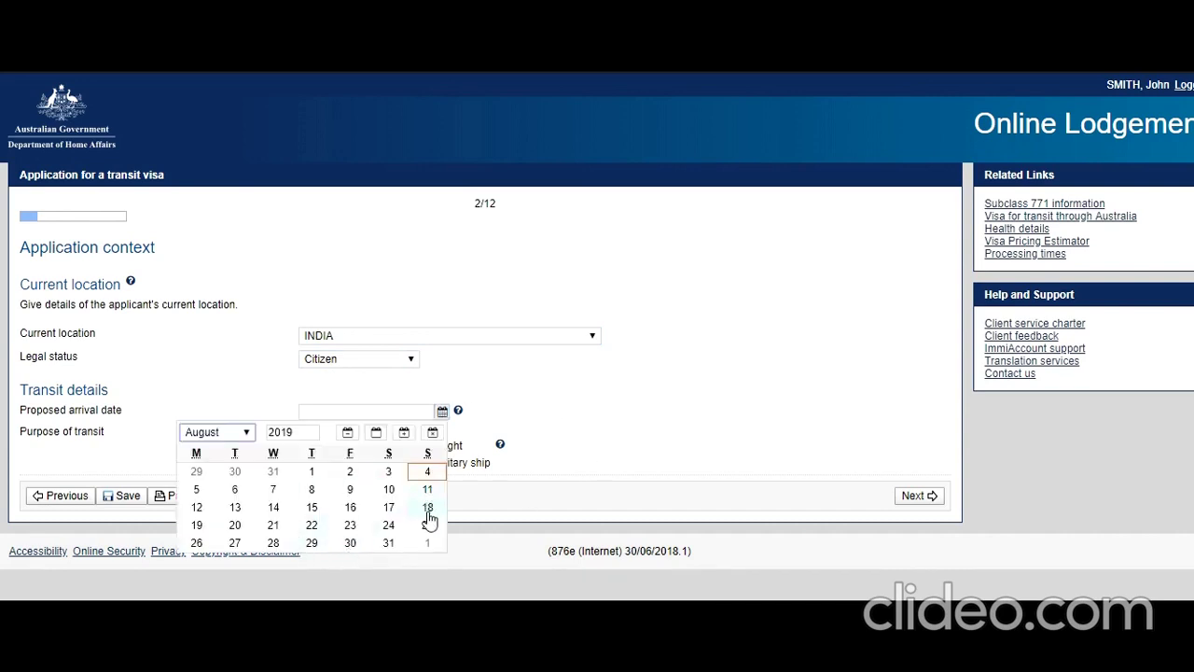
{"action": "left_click", "coordinate": [247, 438]}
{"action": "left_click", "coordinate": [216, 560]}
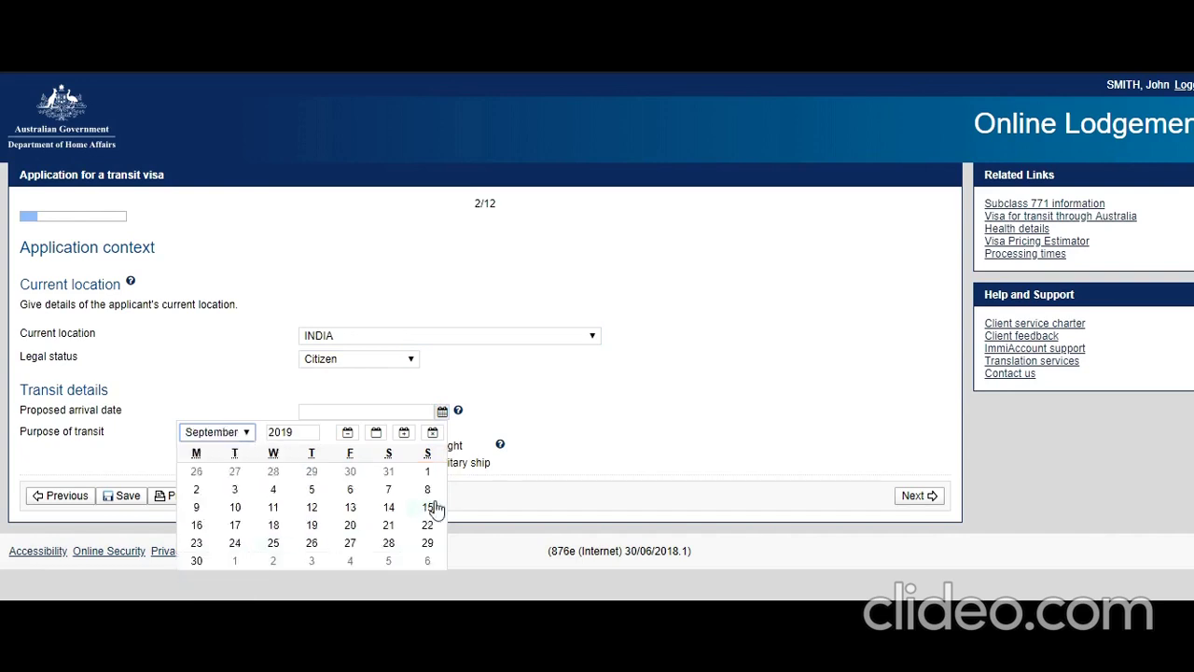
{"action": "left_click", "coordinate": [428, 490]}
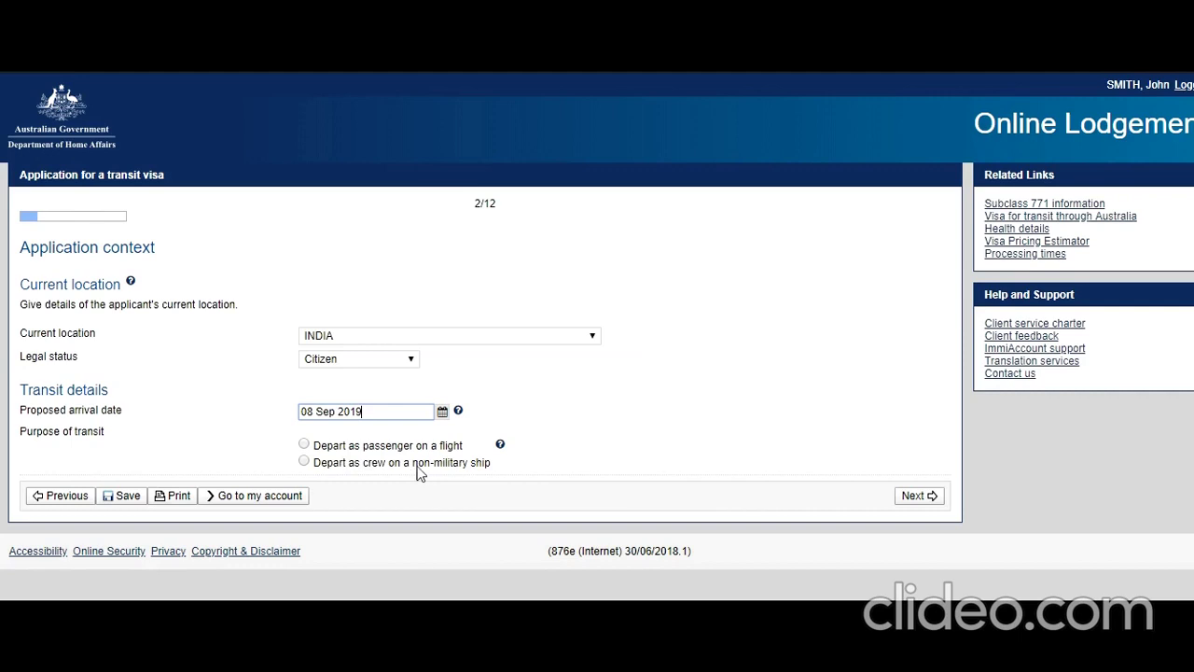
{"action": "left_click", "coordinate": [303, 463]}
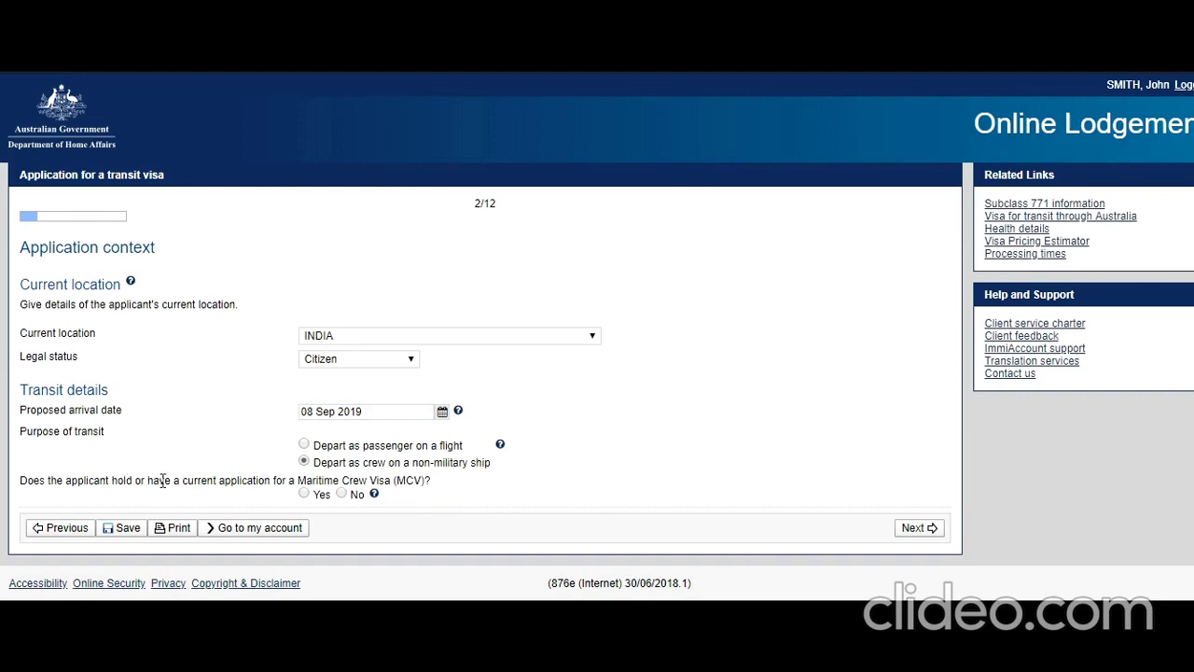
{"action": "left_click", "coordinate": [341, 493]}
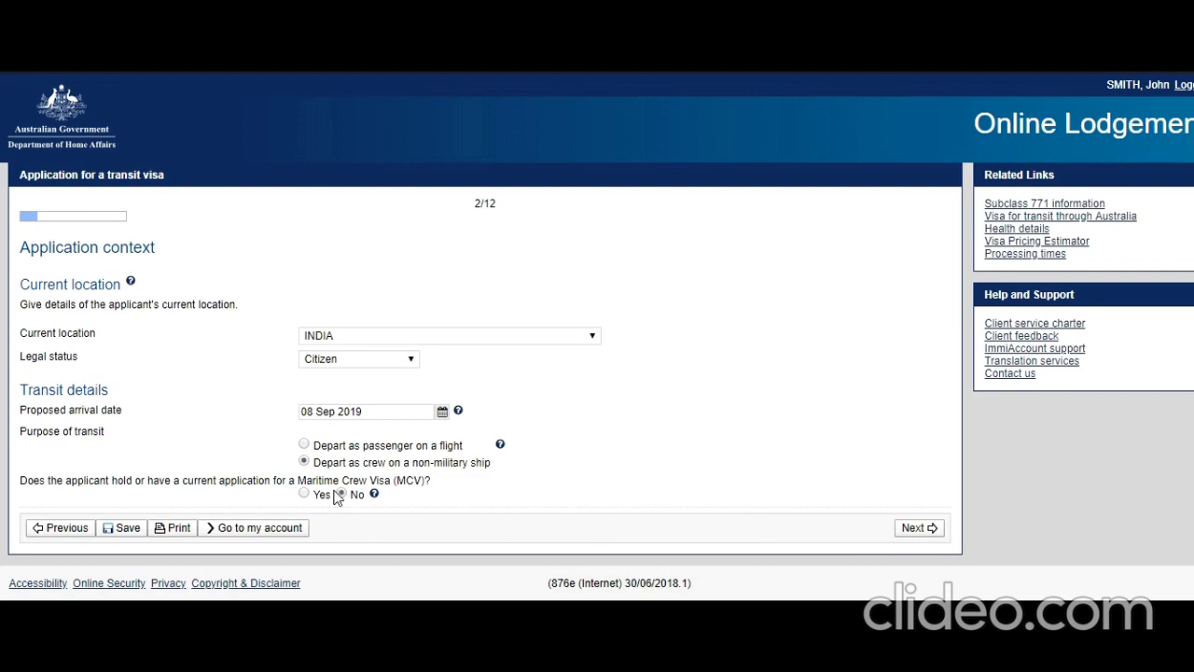
{"action": "left_click", "coordinate": [915, 527]}
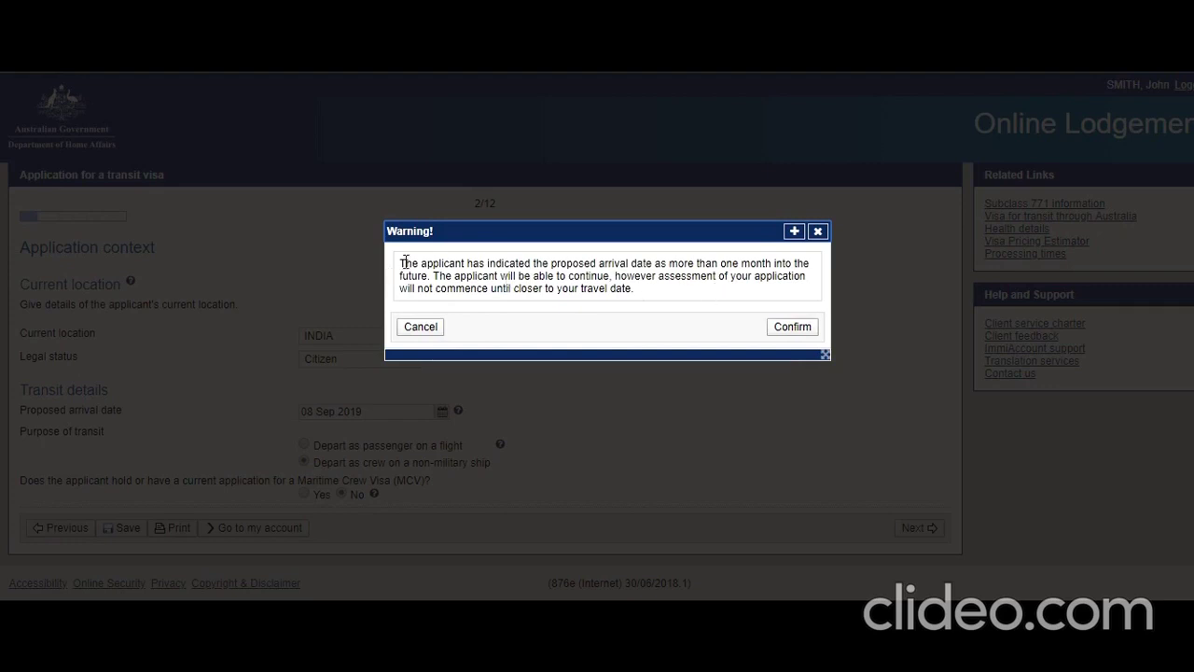
Read the arrival-date warning and confirm it to continue to applicant details.
{"action": "left_click_drag", "start_coordinate": [405, 264], "coordinate": [586, 276]}
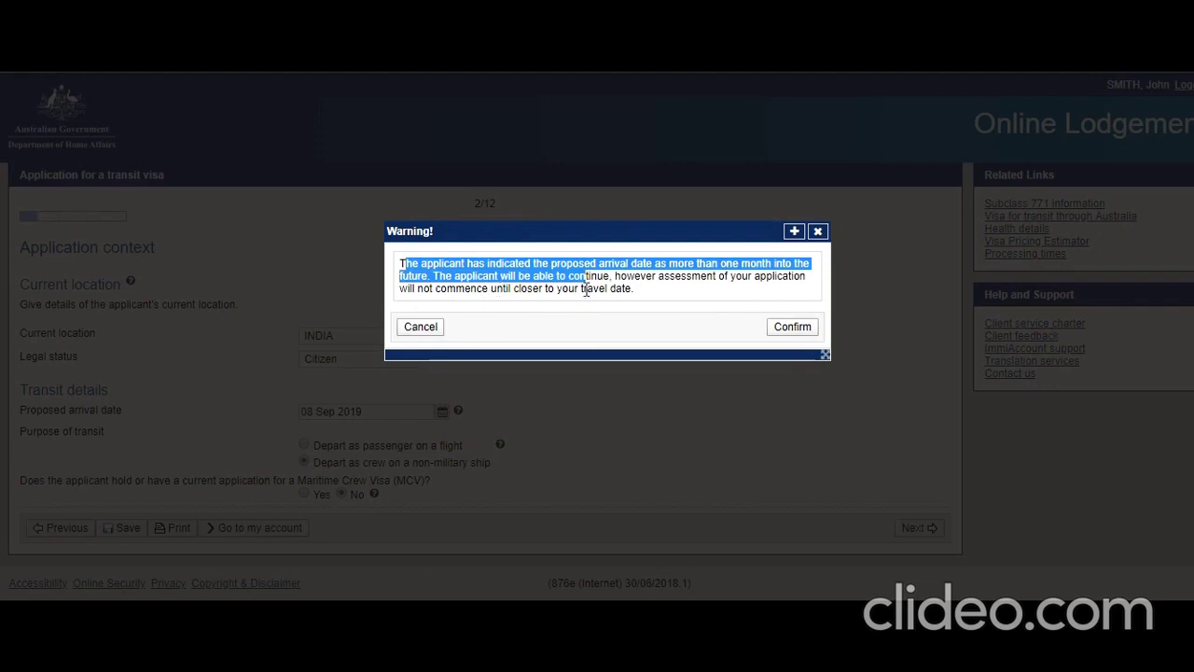
{"action": "left_click", "coordinate": [792, 328]}
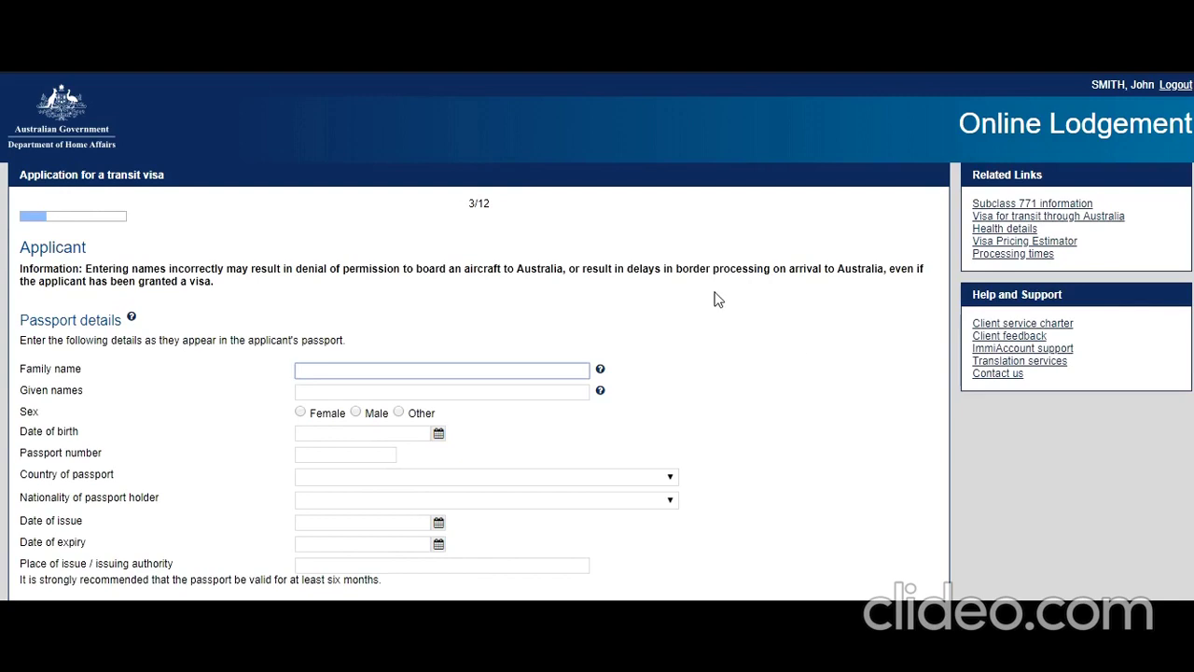
Enter the applicant's family and given names and mark the sex as Male.
{"action": "type", "text": "Smith"}
{"action": "key", "text": "Tab"}
{"action": "key", "text": "Tab"}
{"action": "type", "text": "Jo"}
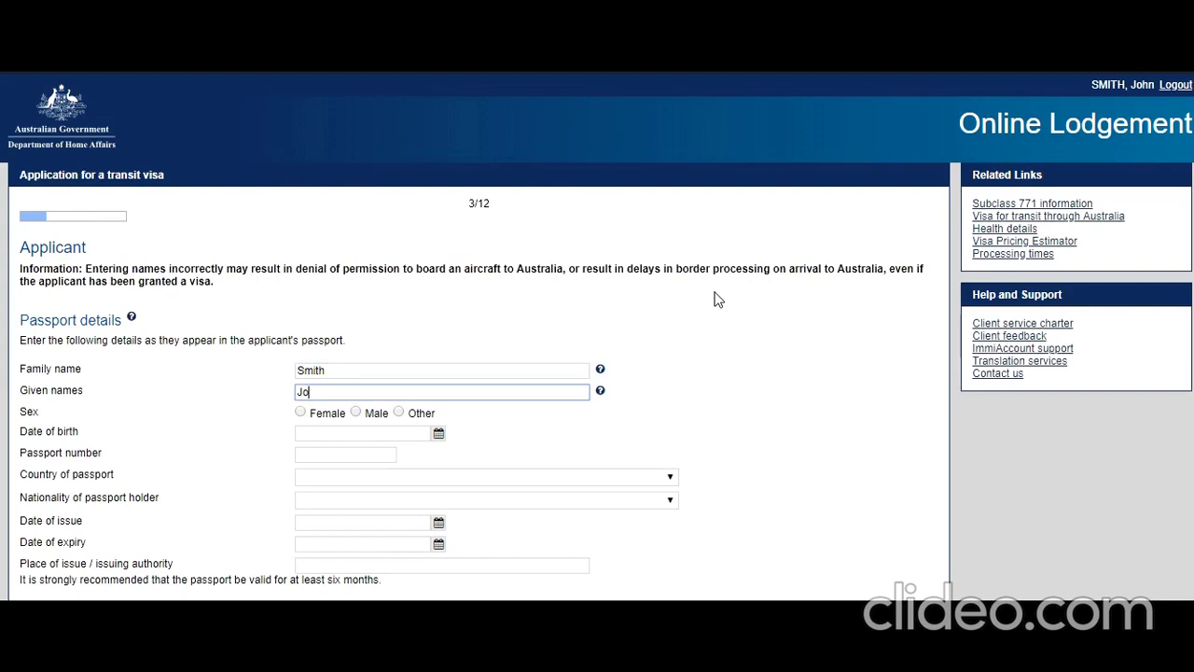
{"action": "type", "text": "hn"}
{"action": "left_click", "coordinate": [356, 412]}
{"action": "scroll", "coordinate": [400, 341], "scroll_direction": "down", "scroll_amount": 1}
{"action": "scroll", "coordinate": [392, 338], "scroll_direction": "down", "scroll_amount": 3}
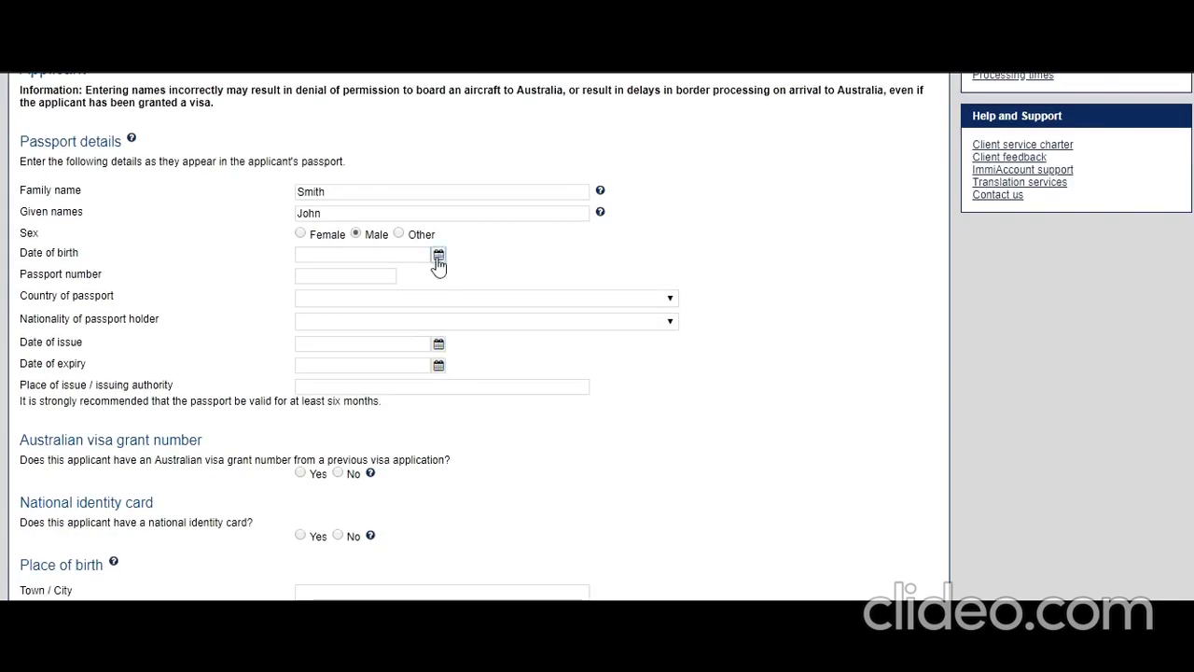
{"action": "left_click", "coordinate": [439, 254]}
{"action": "left_click", "coordinate": [308, 270]}
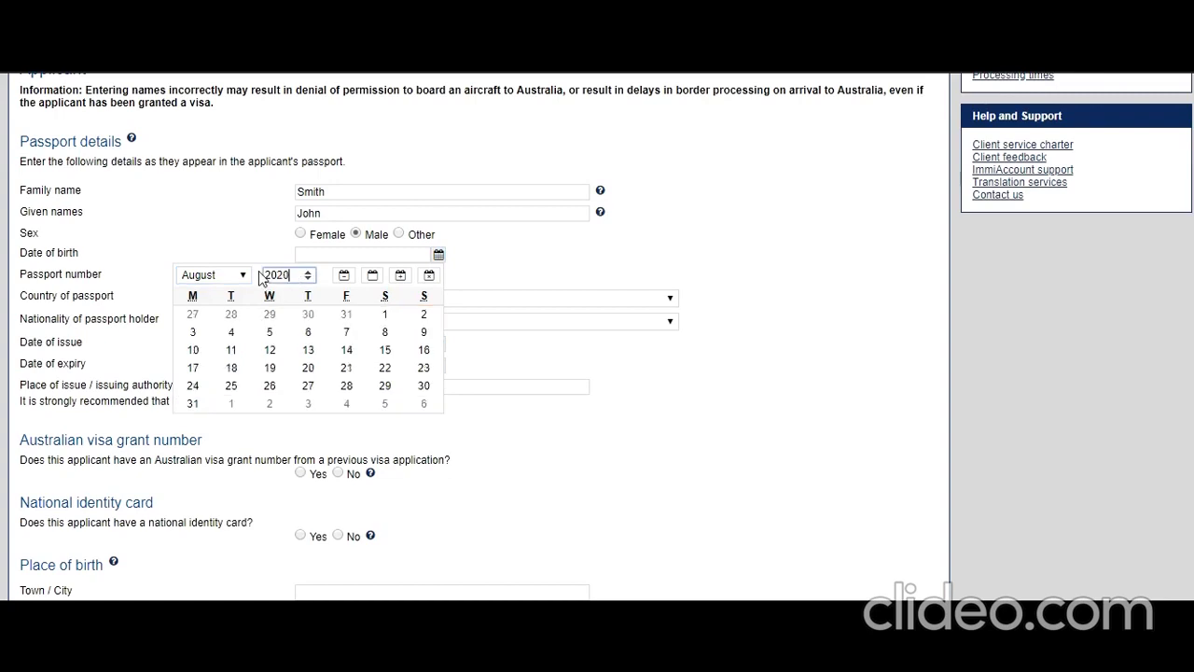
{"action": "type", "text": "1995"}
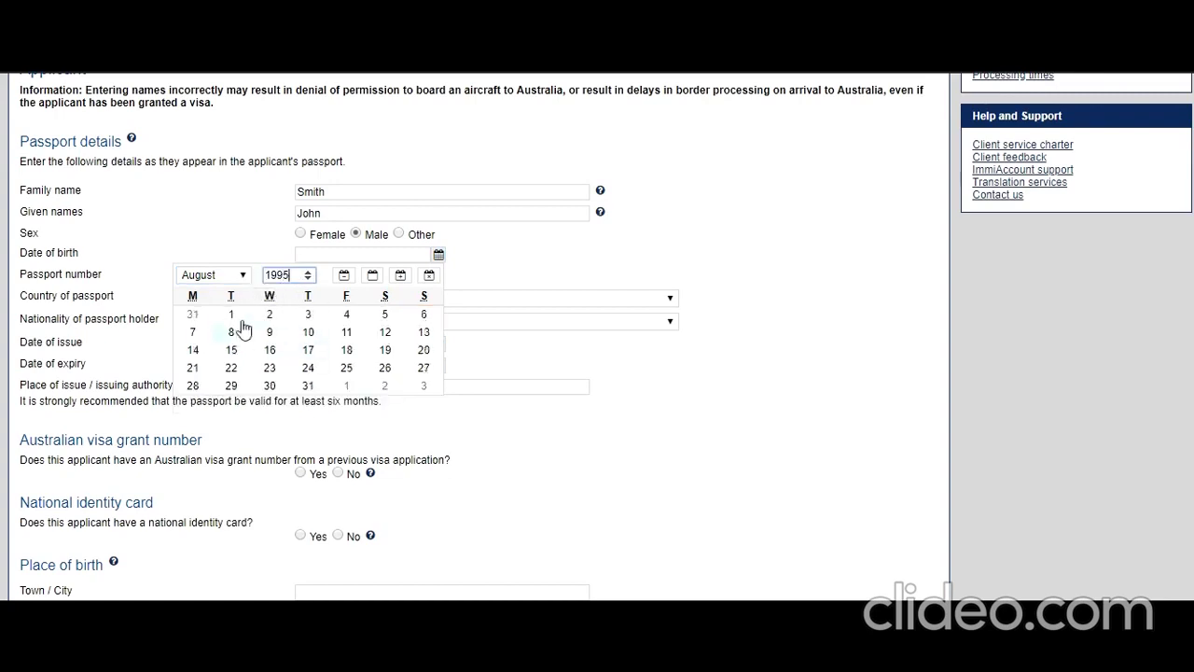
{"action": "left_click", "coordinate": [234, 317]}
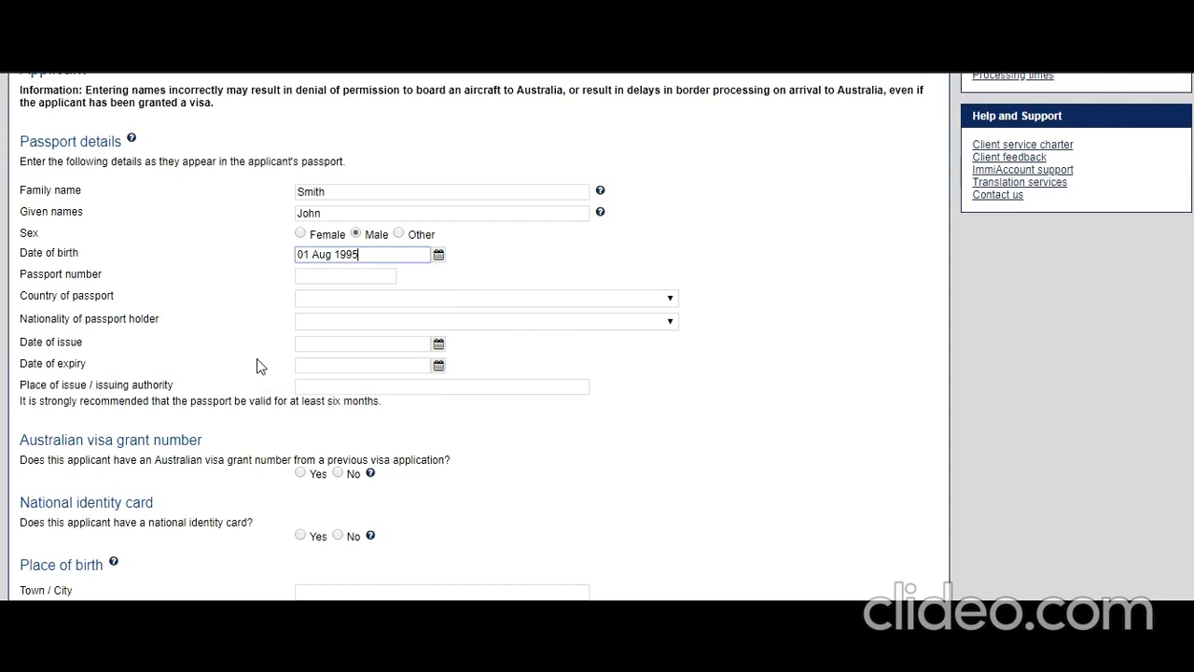
{"action": "left_click", "coordinate": [340, 273]}
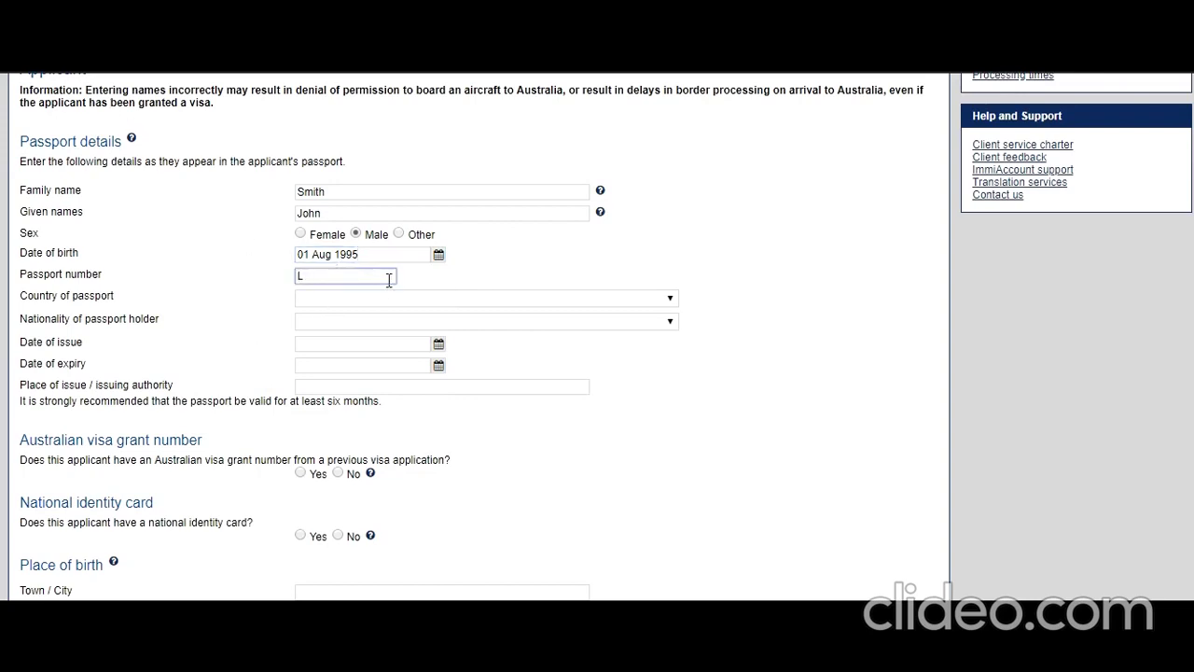
{"action": "left_click_drag", "start_coordinate": [365, 276], "coordinate": [250, 283]}
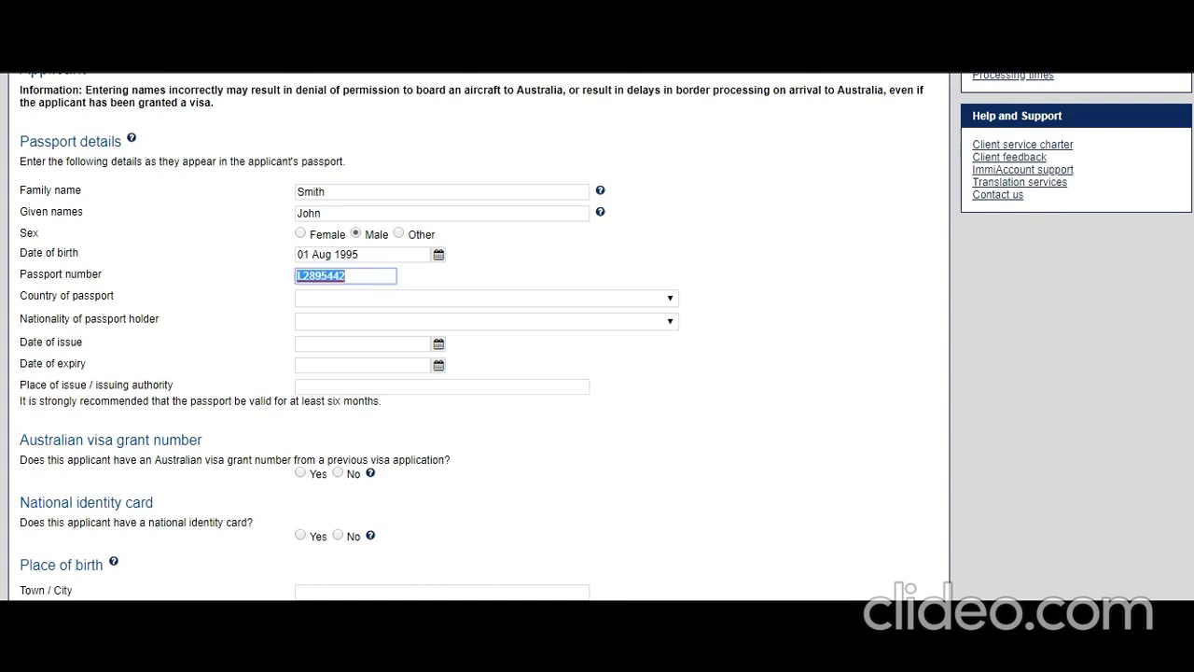
Choose India as both the country of passport and the nationality.
{"action": "left_click", "coordinate": [444, 298]}
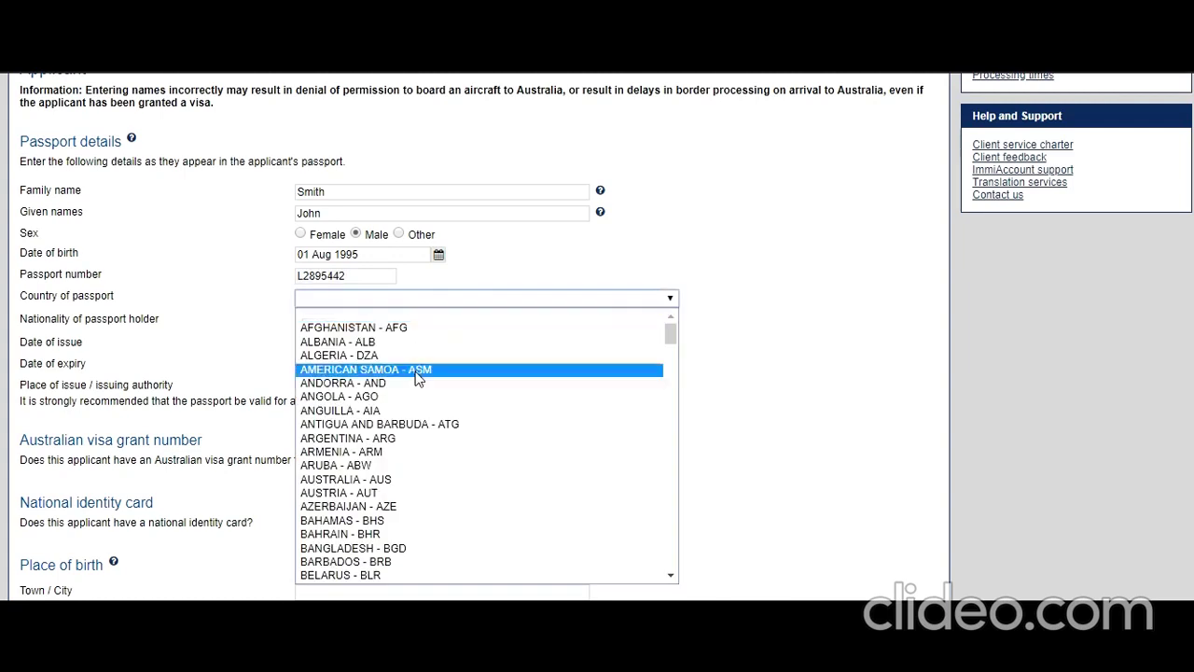
{"action": "key", "text": "i"}
{"action": "scroll", "coordinate": [417, 378], "scroll_direction": "down", "scroll_amount": 4}
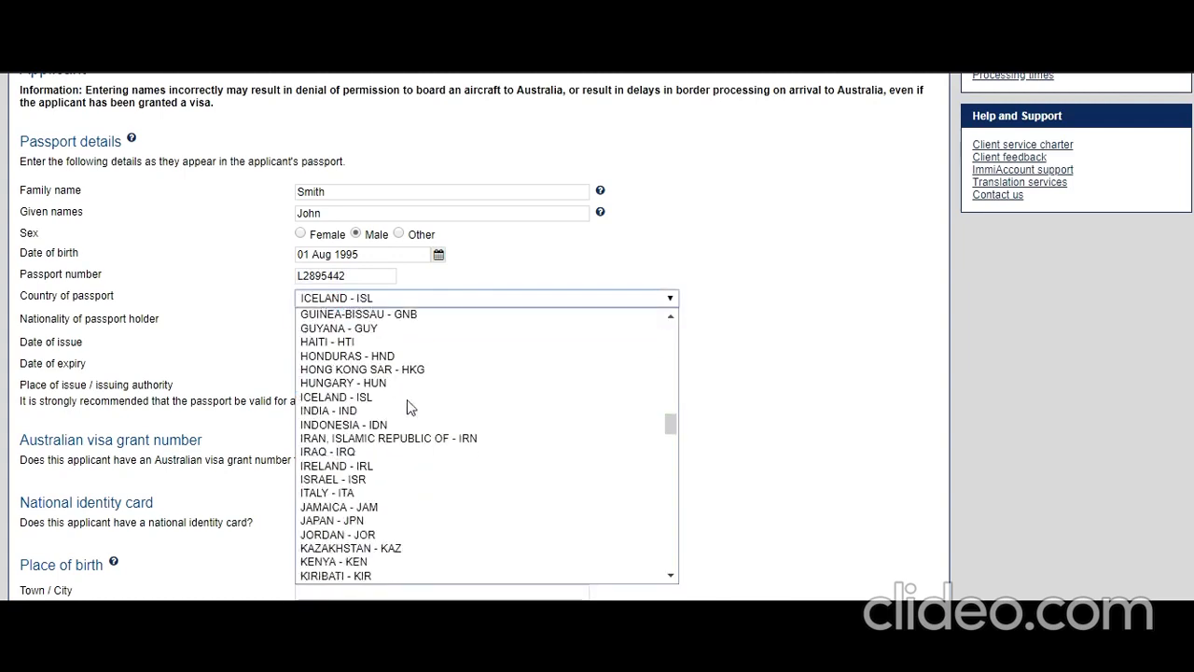
{"action": "left_click", "coordinate": [384, 412]}
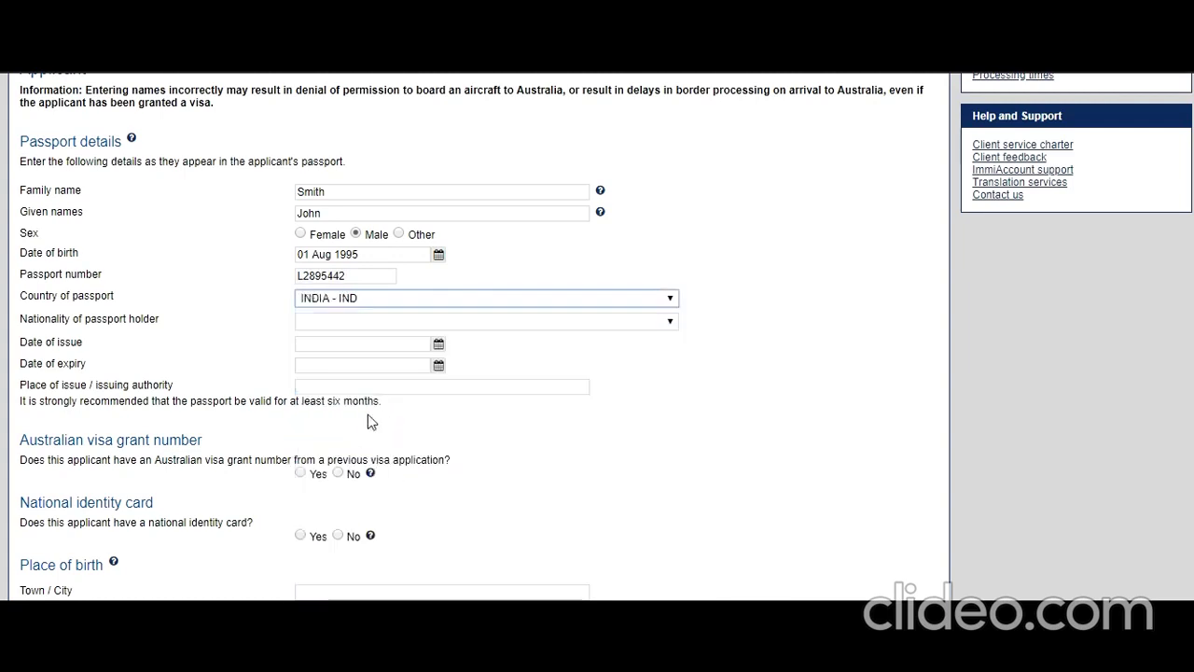
{"action": "left_click", "coordinate": [402, 322]}
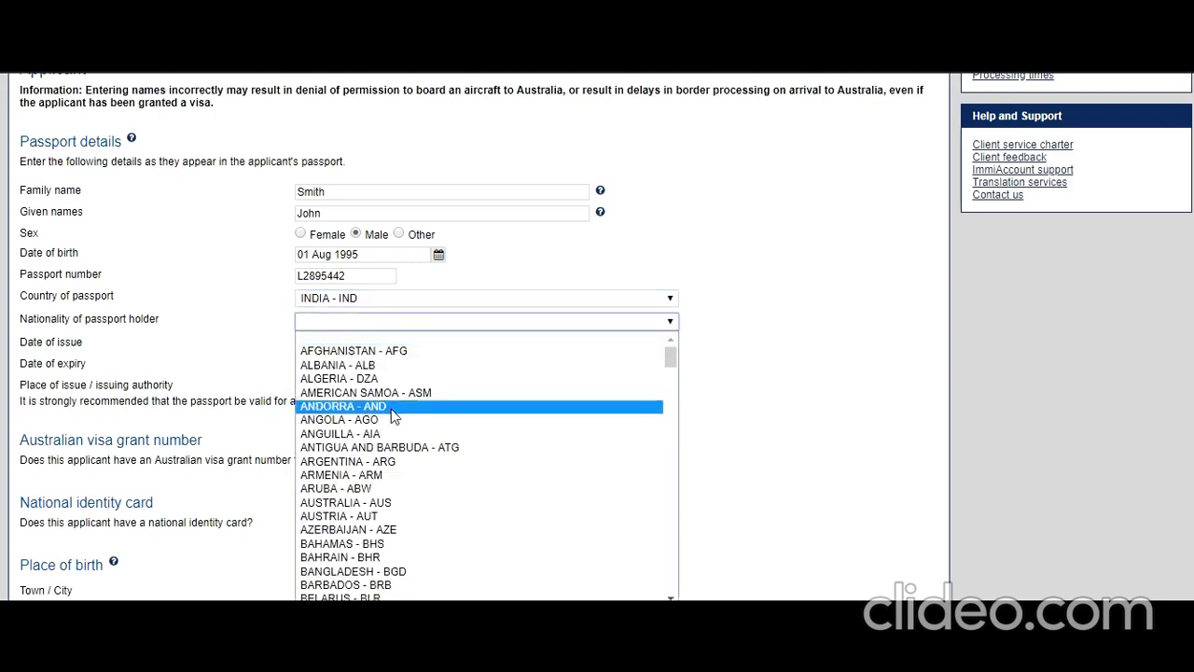
{"action": "key", "text": "i"}
{"action": "scroll", "coordinate": [391, 446], "scroll_direction": "down", "scroll_amount": 4}
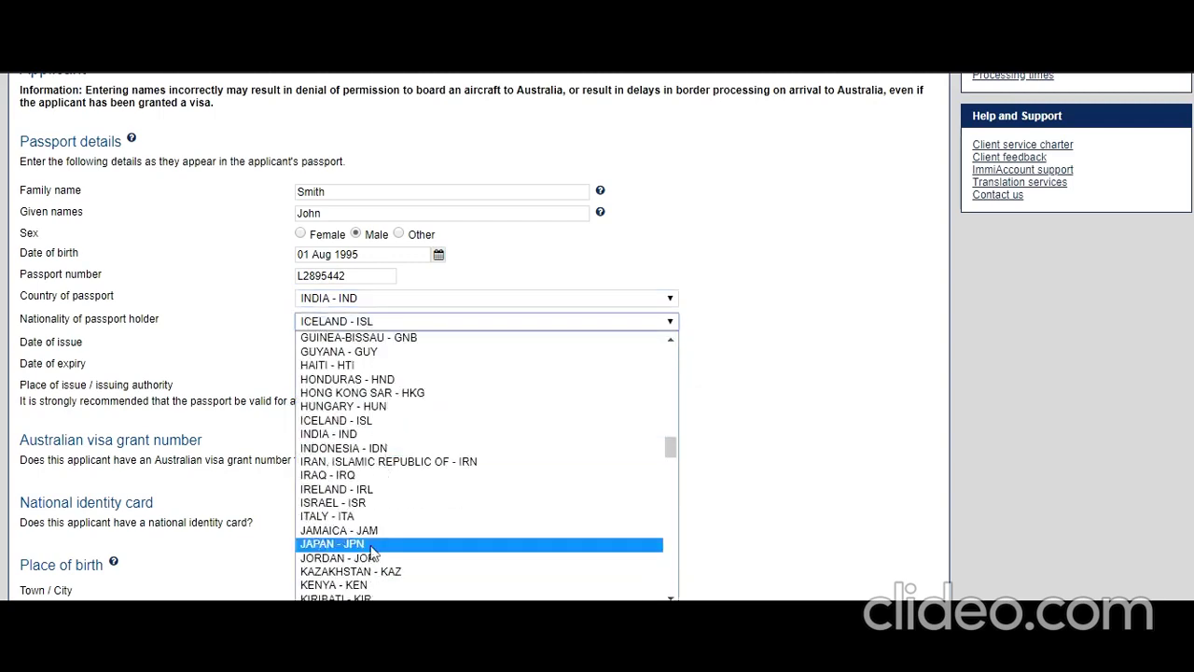
{"action": "left_click", "coordinate": [371, 436]}
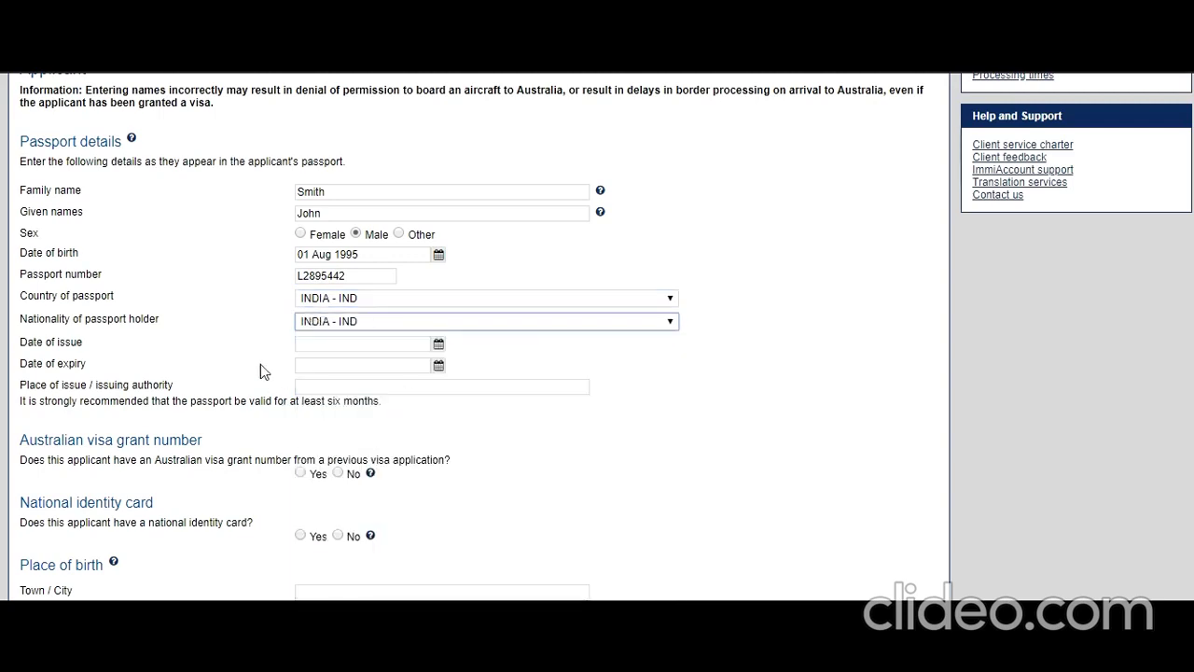
Set the passport issue date to 1 August 2016 and expiry to 1 August 2026.
{"action": "left_click", "coordinate": [437, 347]}
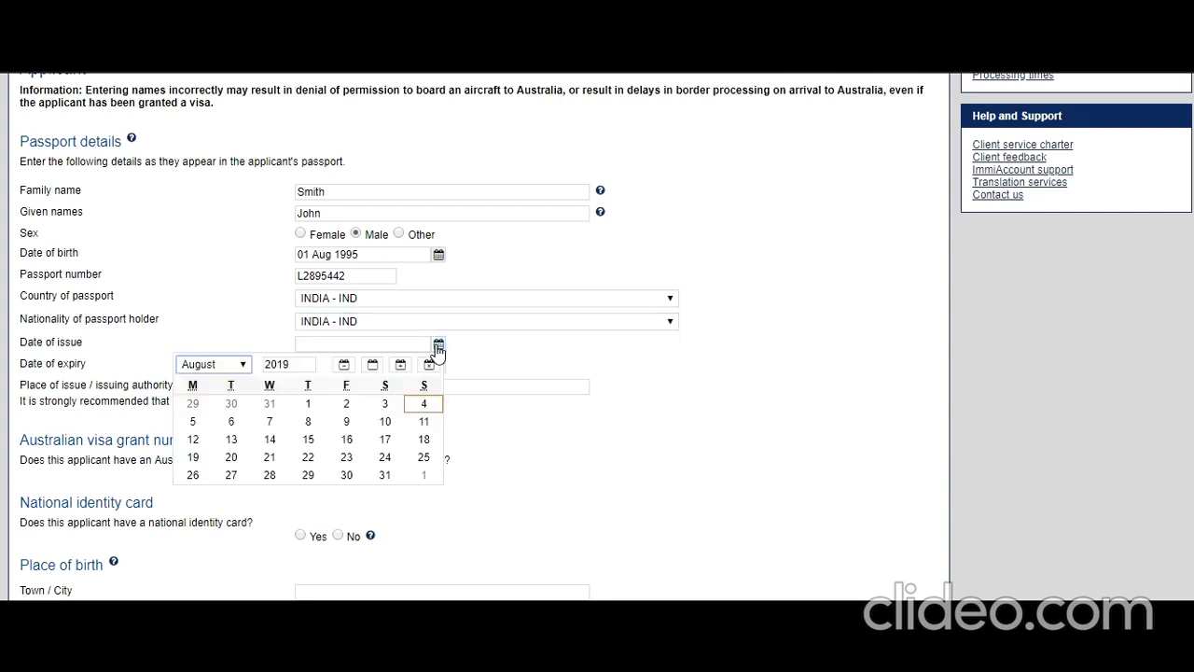
{"action": "left_click", "coordinate": [288, 364]}
{"action": "left_click_drag", "start_coordinate": [285, 364], "coordinate": [373, 448]}
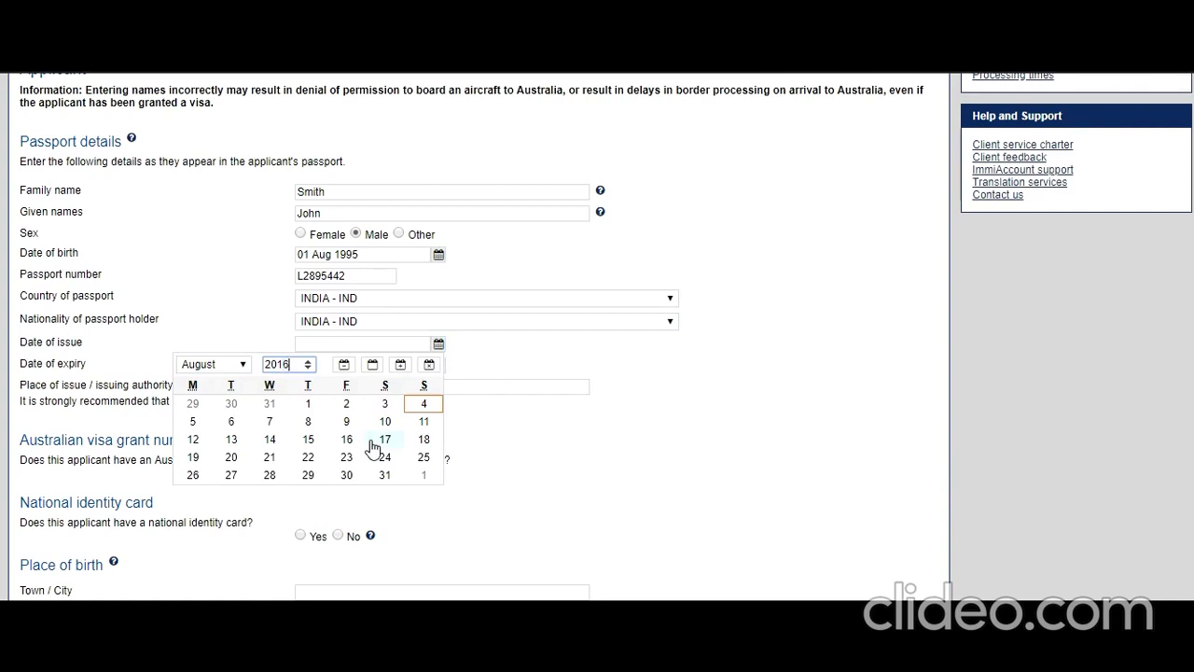
{"action": "type", "text": "6"}
{"action": "left_click", "coordinate": [193, 404]}
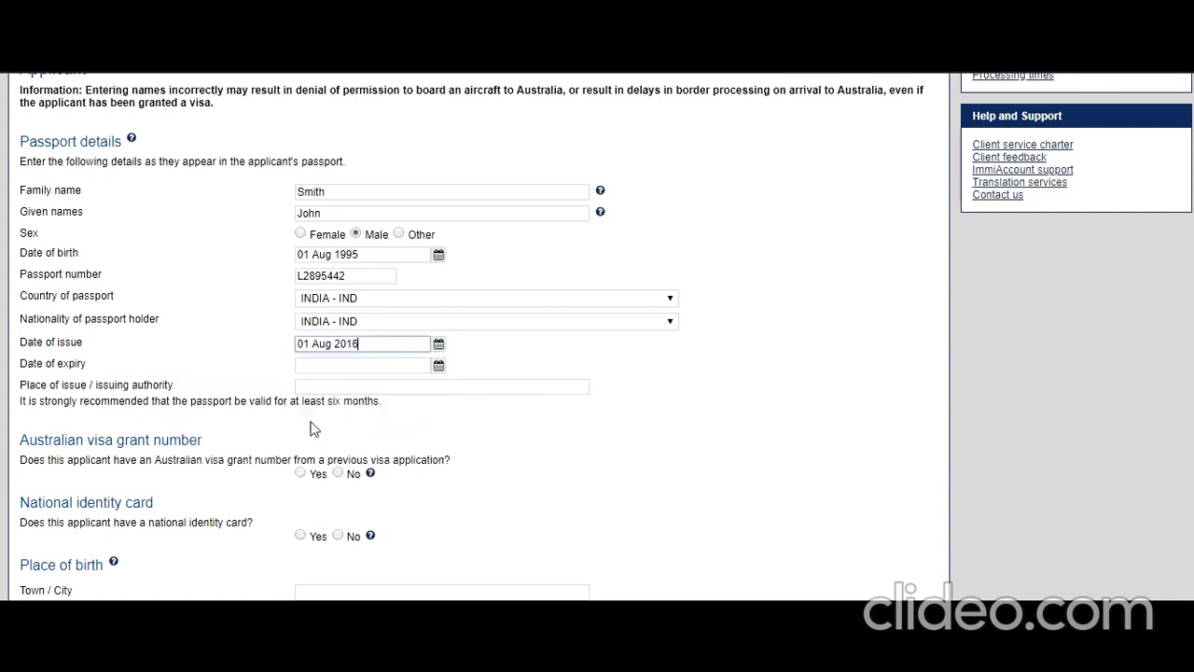
{"action": "left_click", "coordinate": [438, 365]}
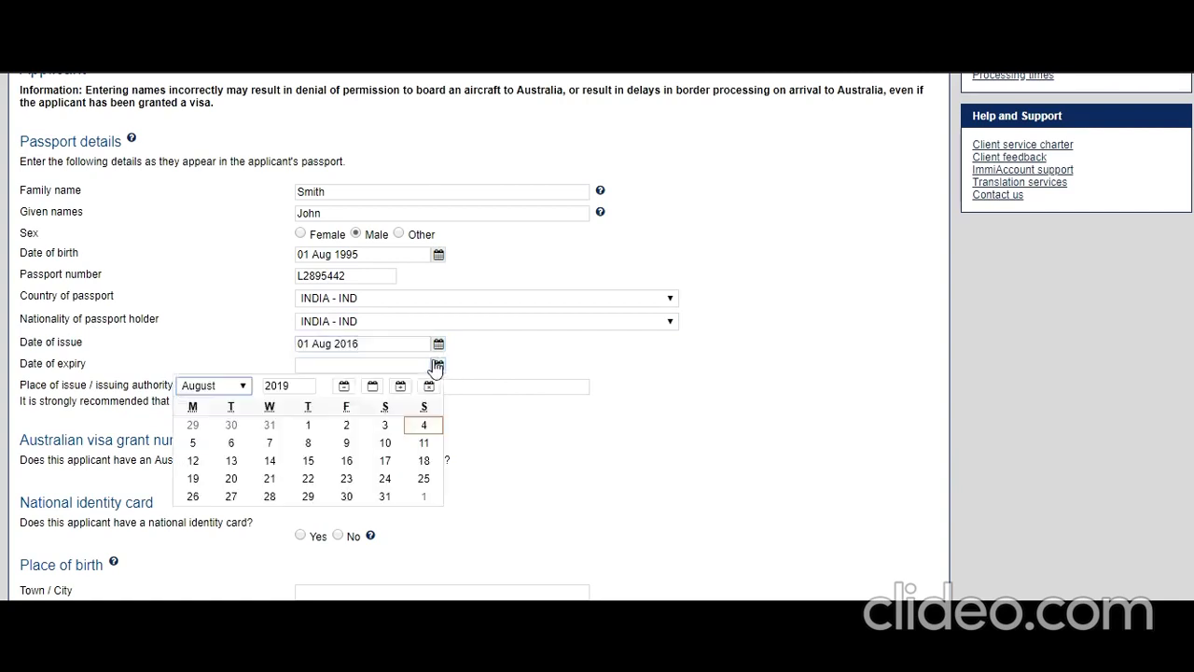
{"action": "double_click", "coordinate": [281, 383]}
{"action": "type", "text": "2"}
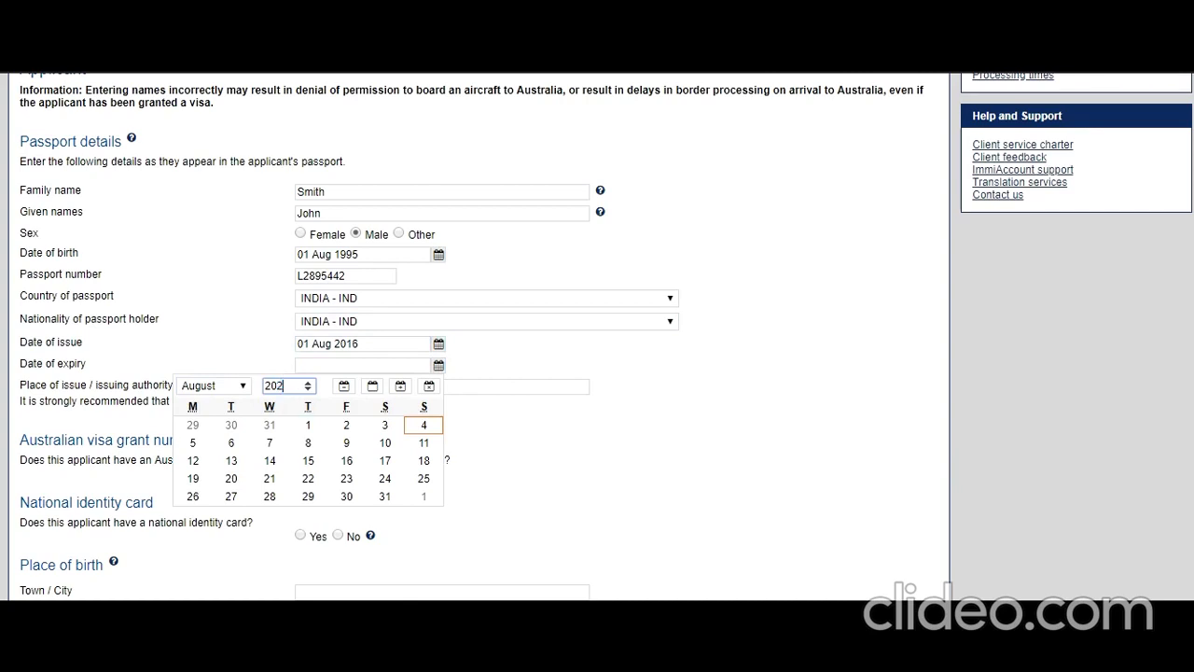
{"action": "type", "text": "6"}
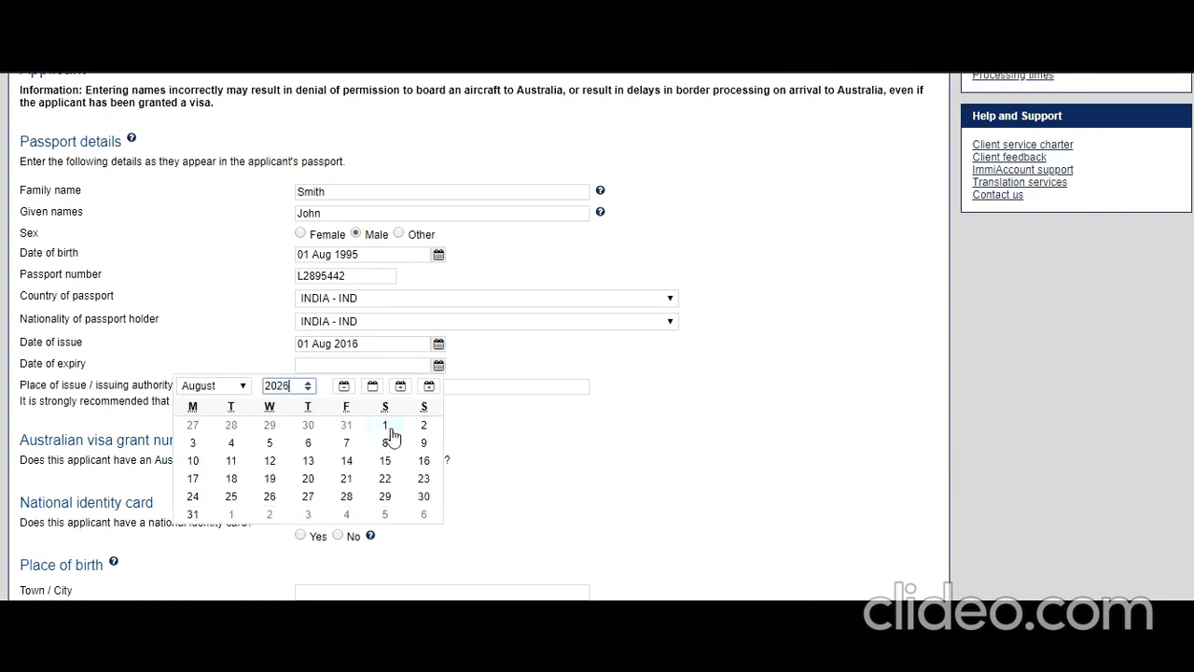
{"action": "left_click", "coordinate": [385, 429]}
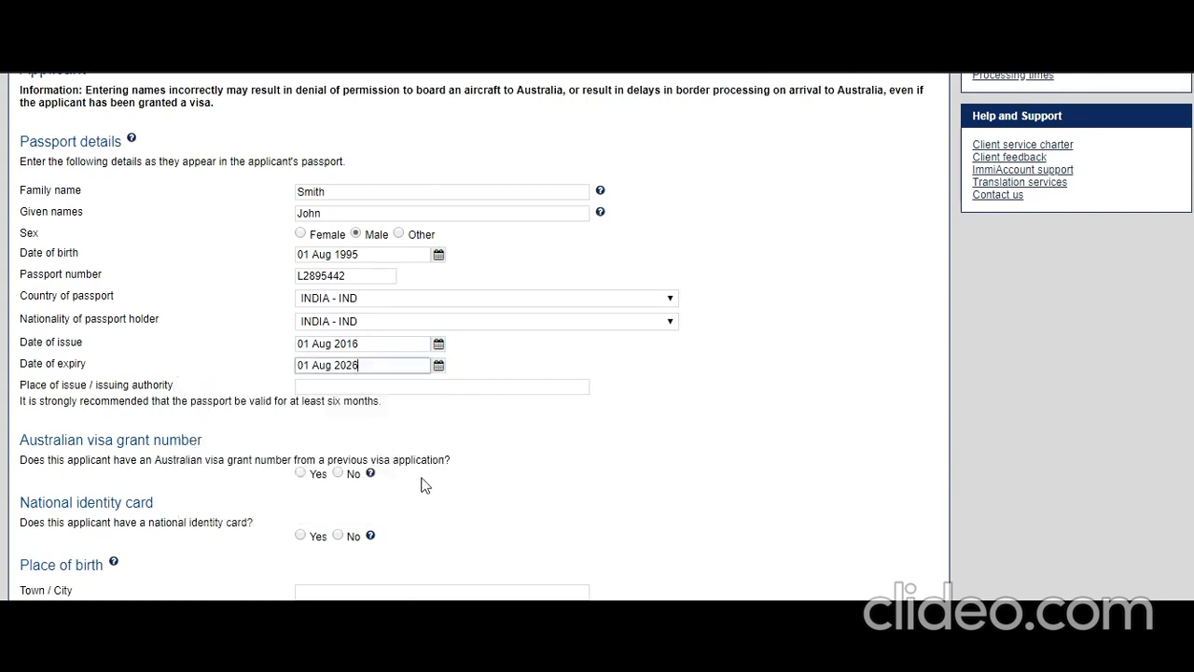
Enter place of issue 'New Delhi, India' and declare a national identity card.
{"action": "left_click", "coordinate": [351, 390]}
{"action": "type", "text": "New Delhi"}
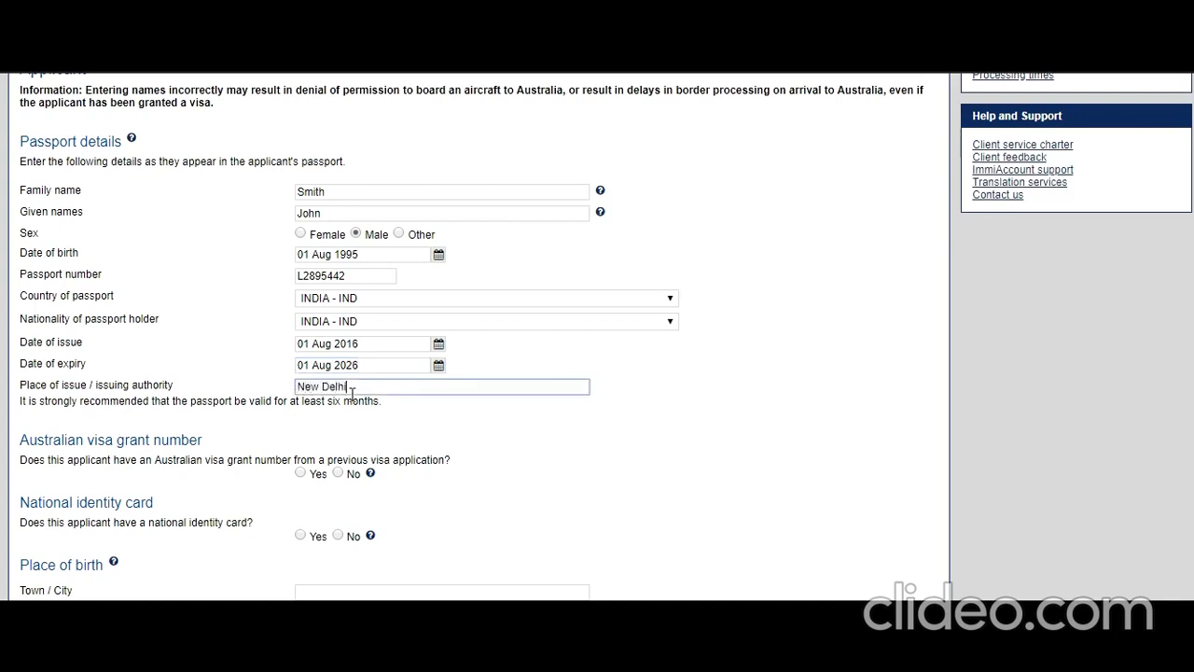
{"action": "type", "text": ", India"}
{"action": "scroll", "coordinate": [257, 455], "scroll_direction": "down", "scroll_amount": 1}
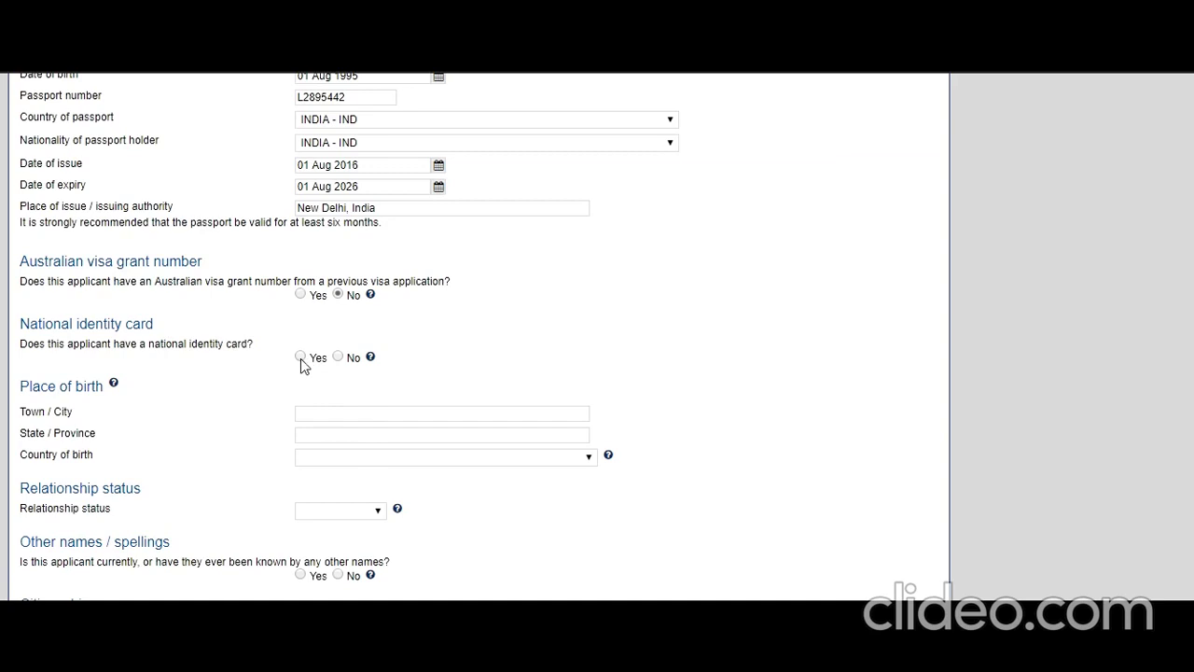
{"action": "left_click", "coordinate": [301, 356]}
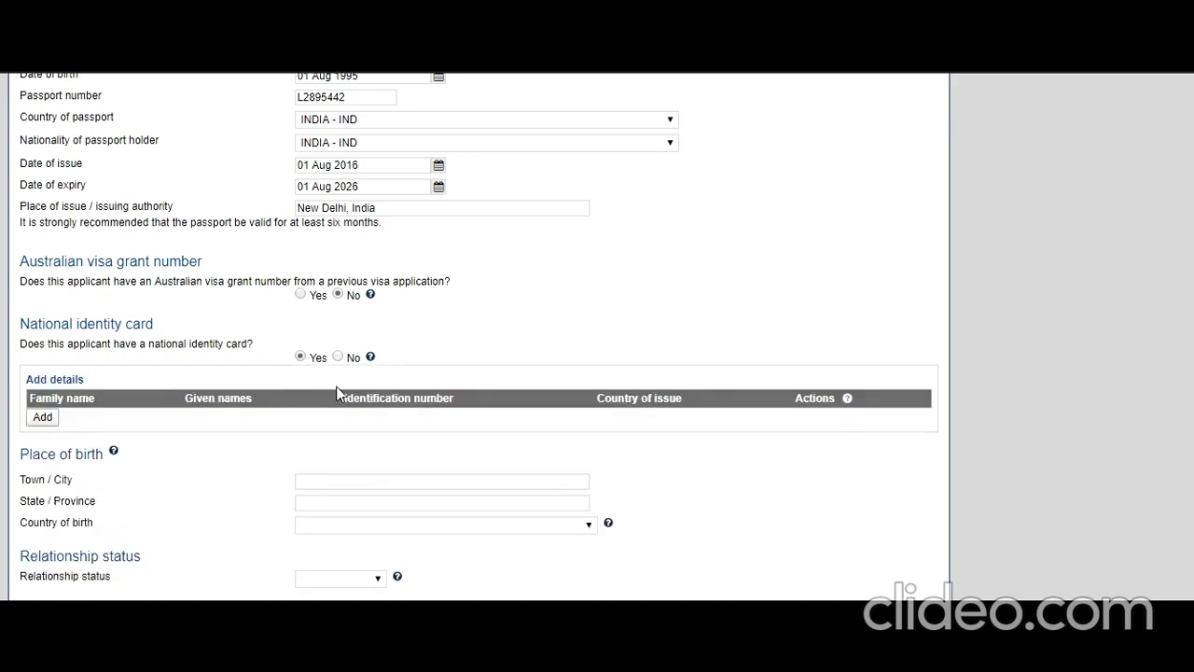
{"action": "left_click", "coordinate": [43, 418]}
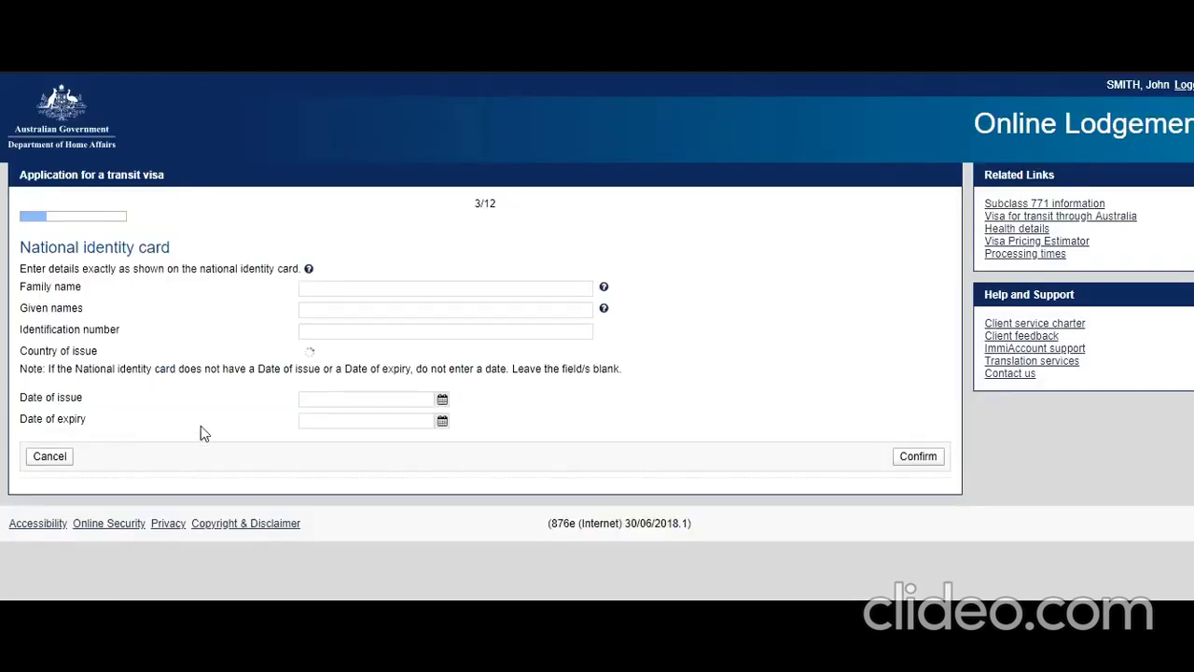
Fill the identity card holder's names and ID number, with India as issuing country.
{"action": "type", "text": "Smith"}
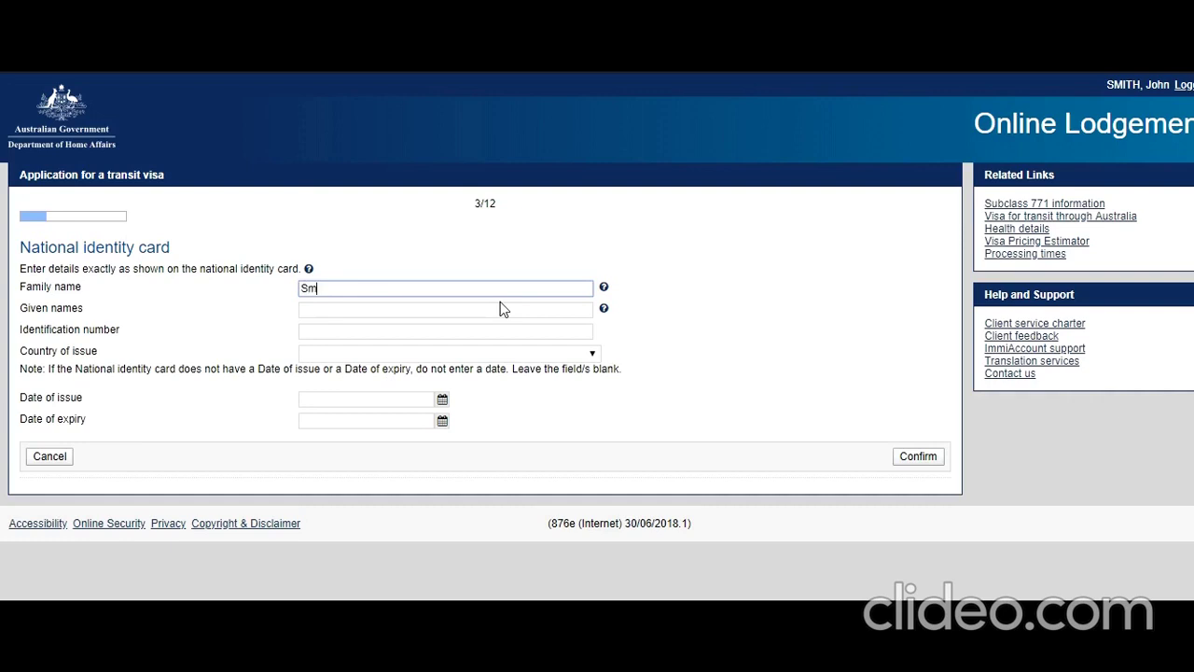
{"action": "key", "text": "Tab"}
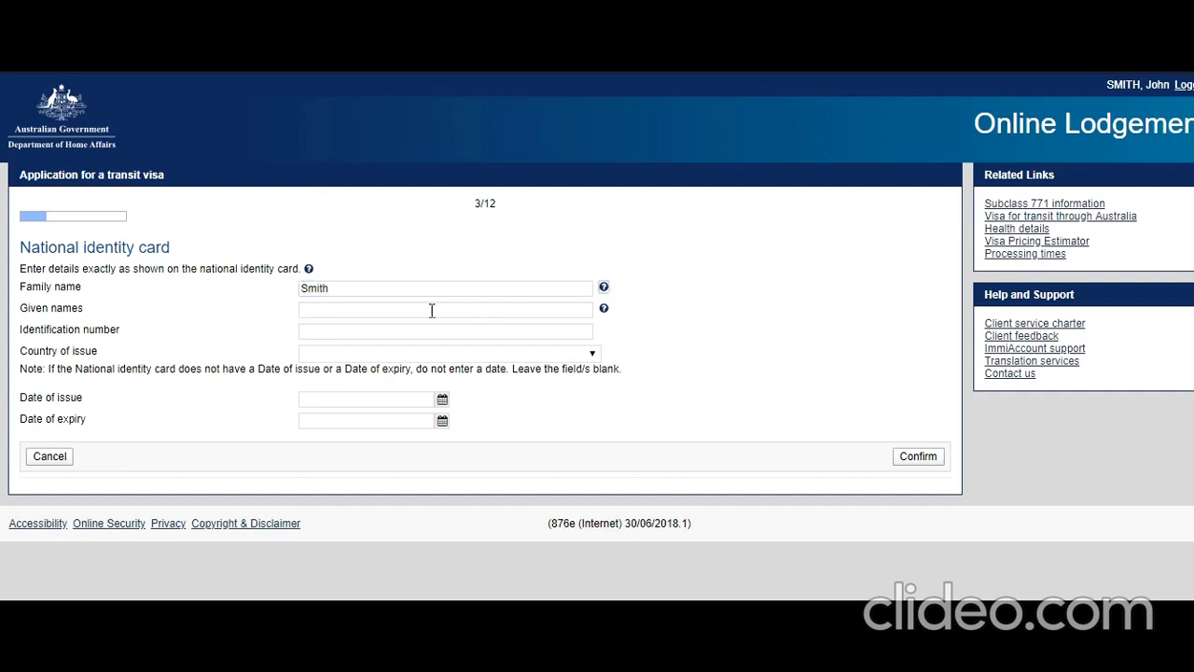
{"action": "left_click", "coordinate": [411, 312]}
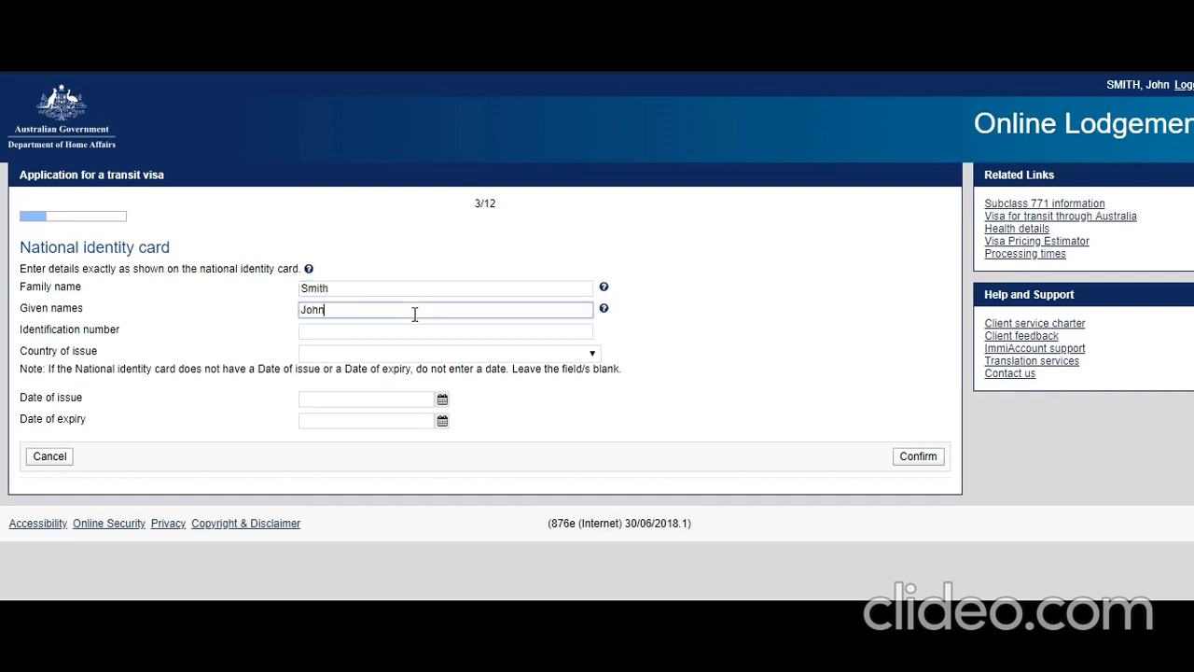
{"action": "left_click", "coordinate": [345, 331]}
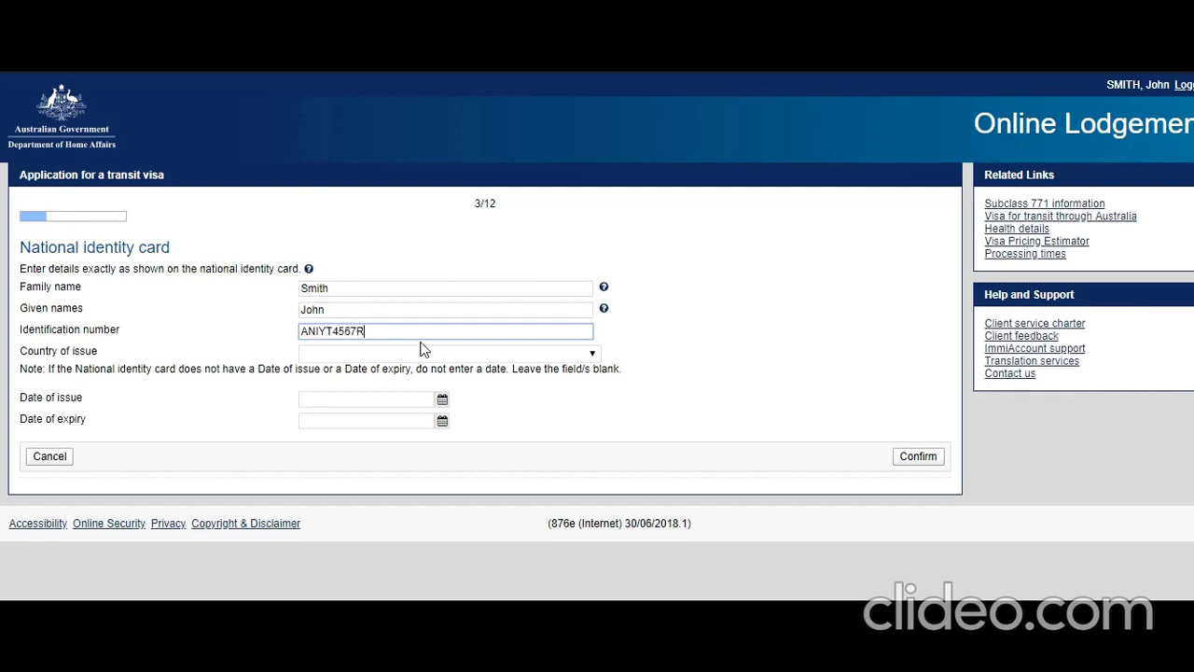
{"action": "left_click", "coordinate": [402, 355]}
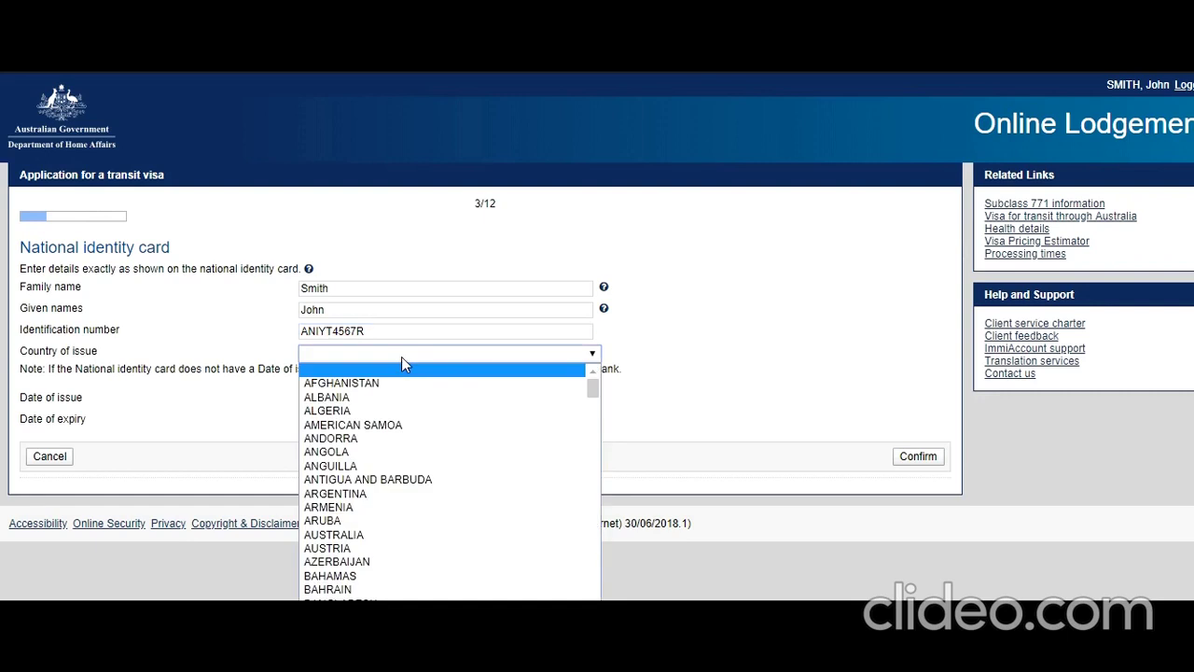
{"action": "type", "text": "in"}
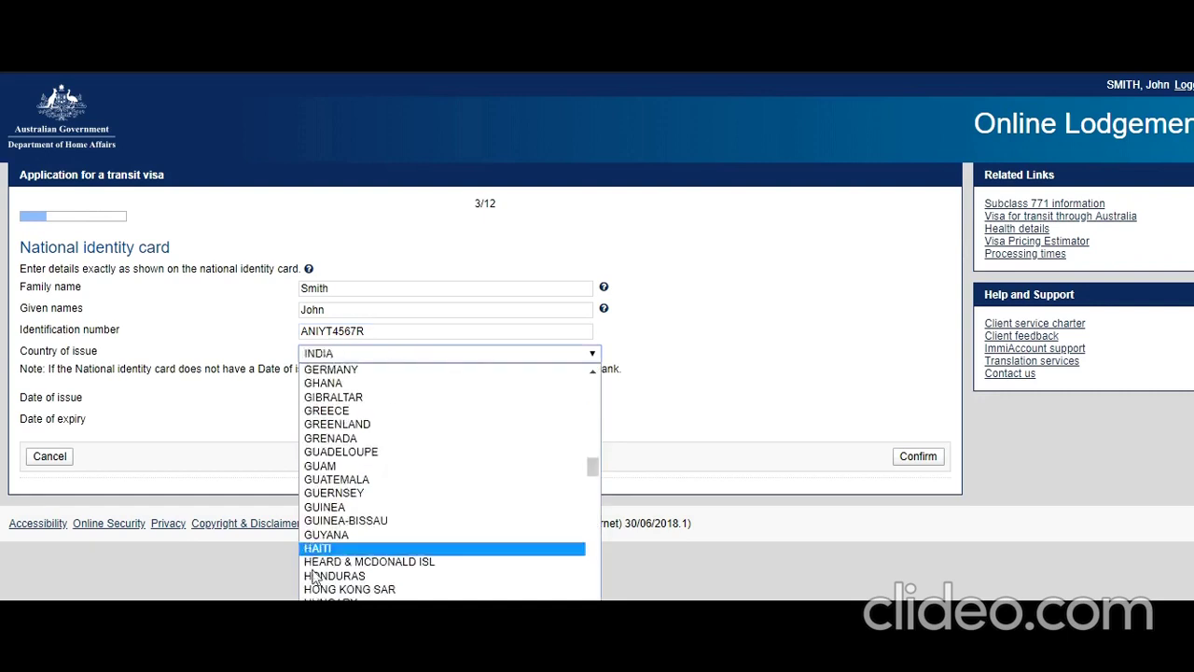
{"action": "left_click", "coordinate": [328, 591]}
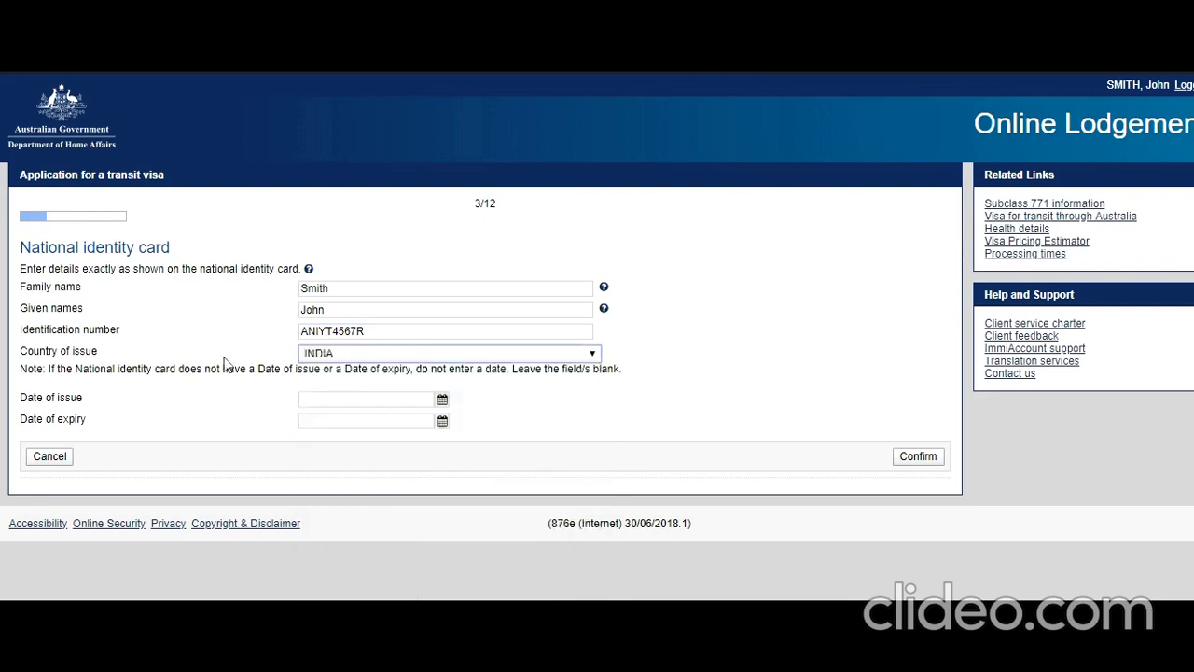
{"action": "left_click", "coordinate": [212, 399]}
Set the card's date of issue to 30 August 2015 and save the identity card.
{"action": "left_click", "coordinate": [443, 400]}
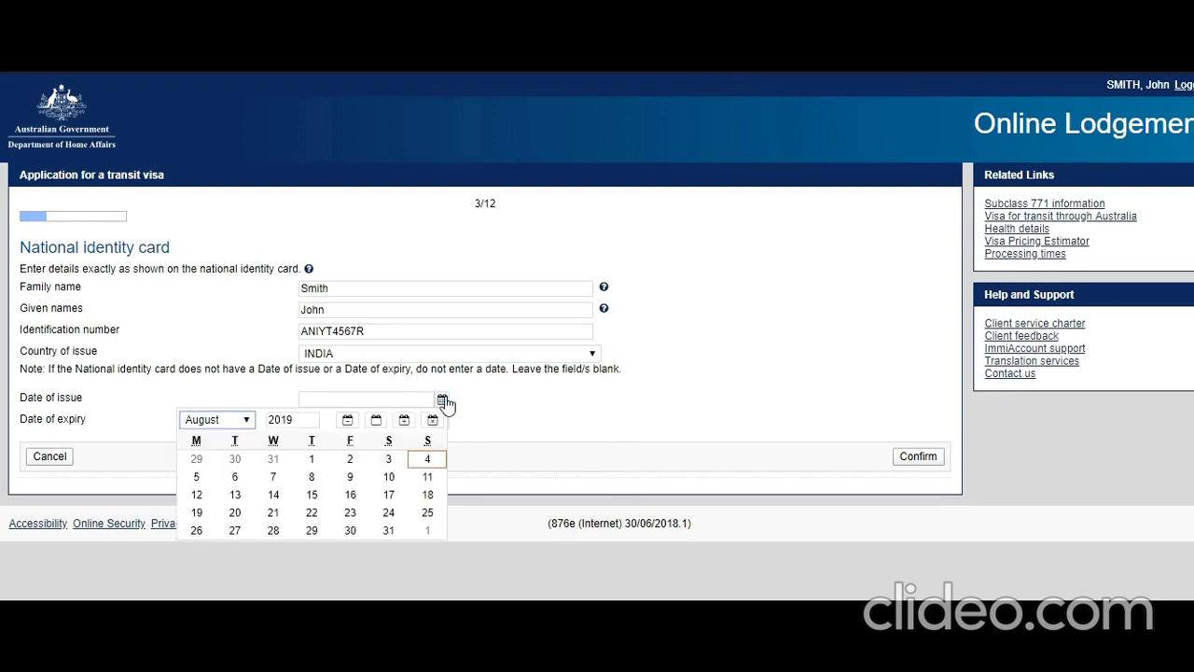
{"action": "left_click", "coordinate": [301, 420]}
{"action": "key", "text": "BackSpace"}
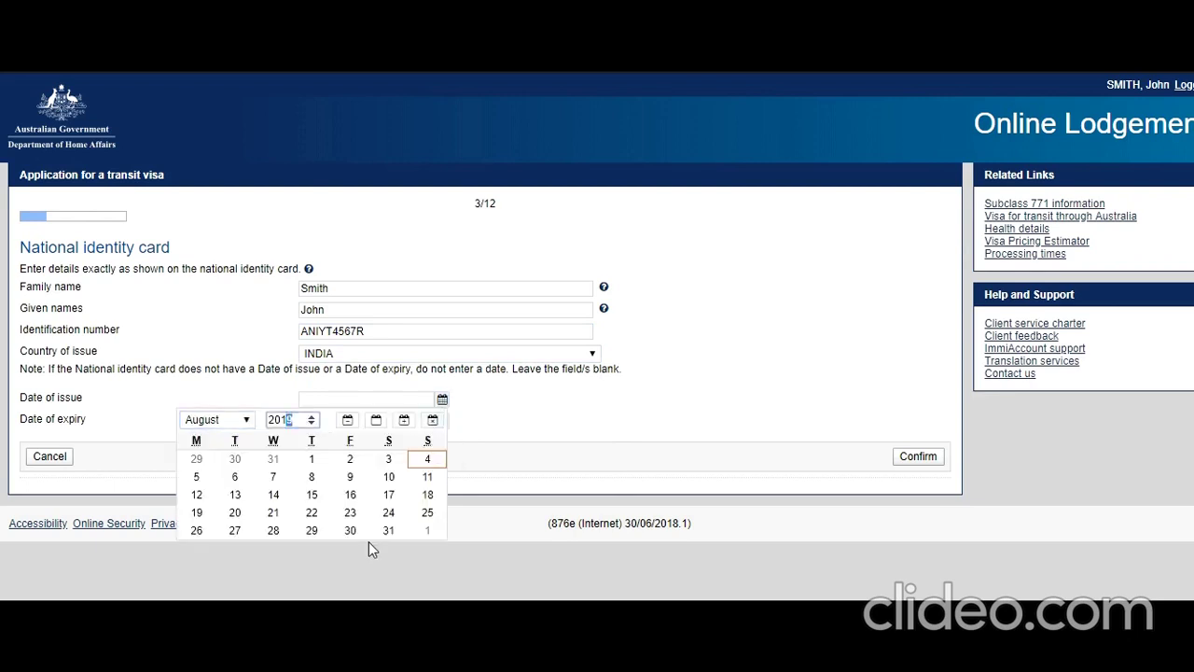
{"action": "type", "text": "5"}
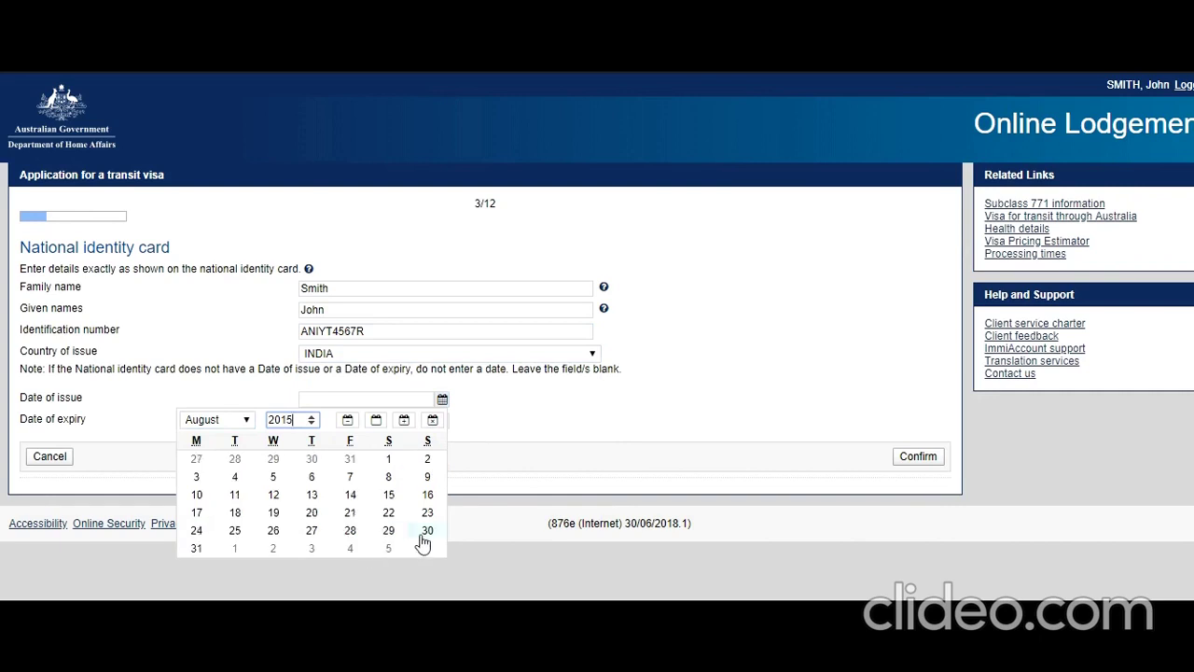
{"action": "left_click", "coordinate": [425, 535]}
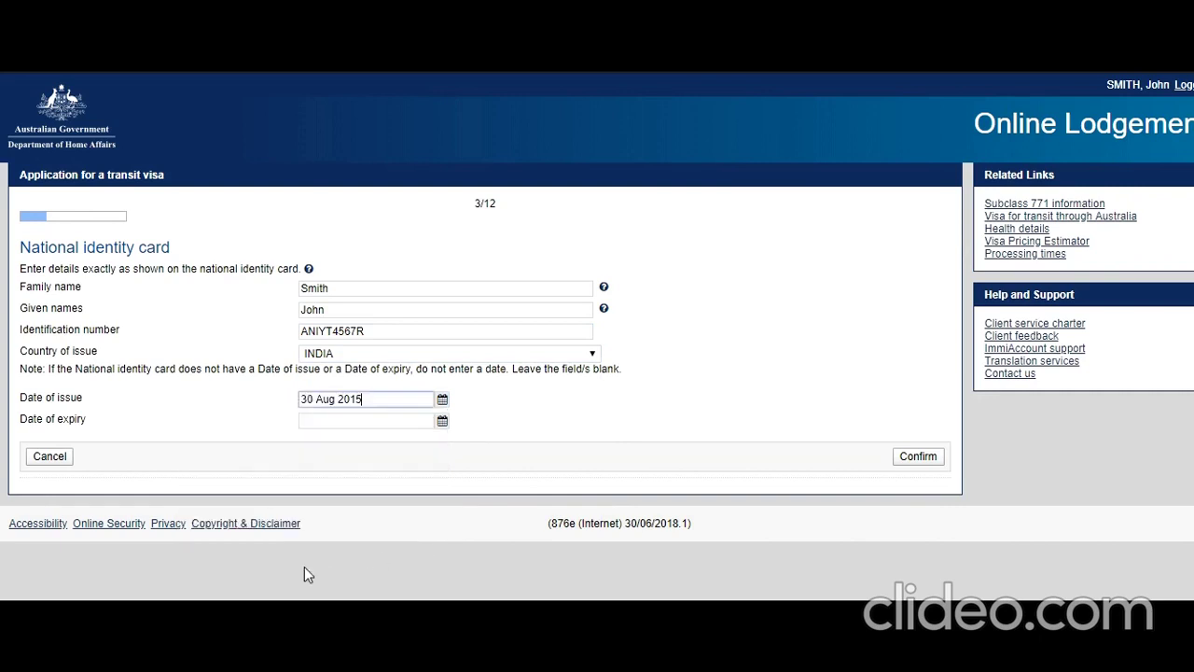
{"action": "left_click", "coordinate": [931, 457]}
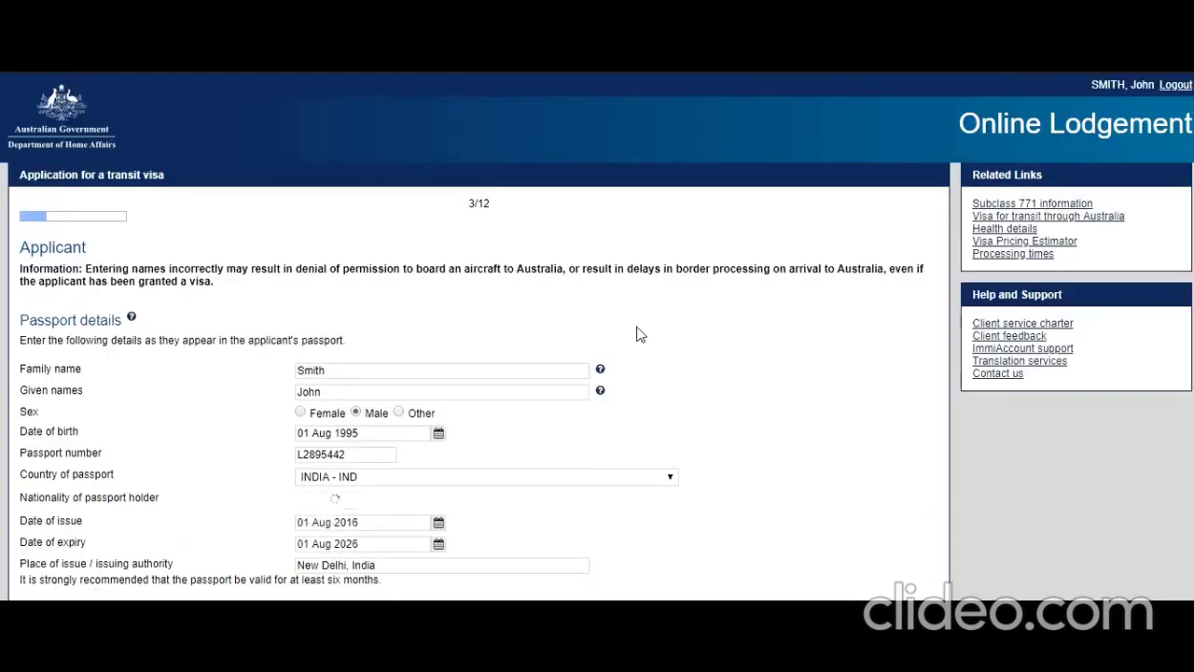
Enter birthplace New Delhi, Delhi, INDIA and set relationship status to Never Married.
{"action": "scroll", "coordinate": [634, 328], "scroll_direction": "down", "scroll_amount": 4}
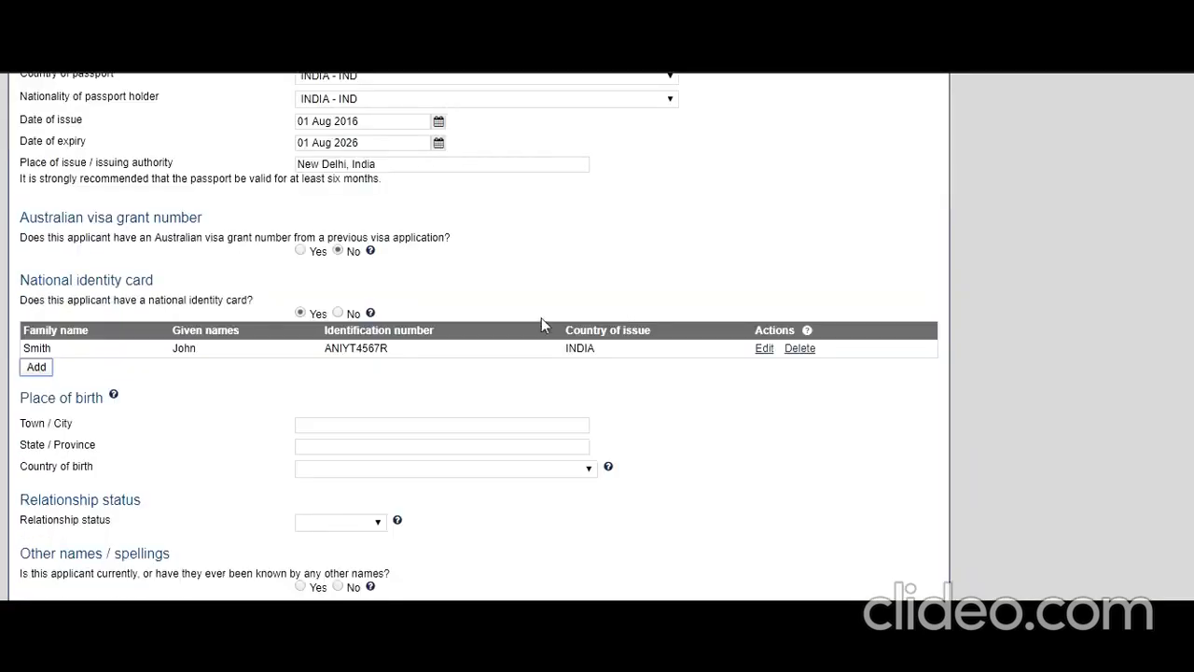
{"action": "scroll", "coordinate": [541, 323], "scroll_direction": "down", "scroll_amount": 1}
{"action": "scroll", "coordinate": [448, 253], "scroll_direction": "down", "scroll_amount": 2}
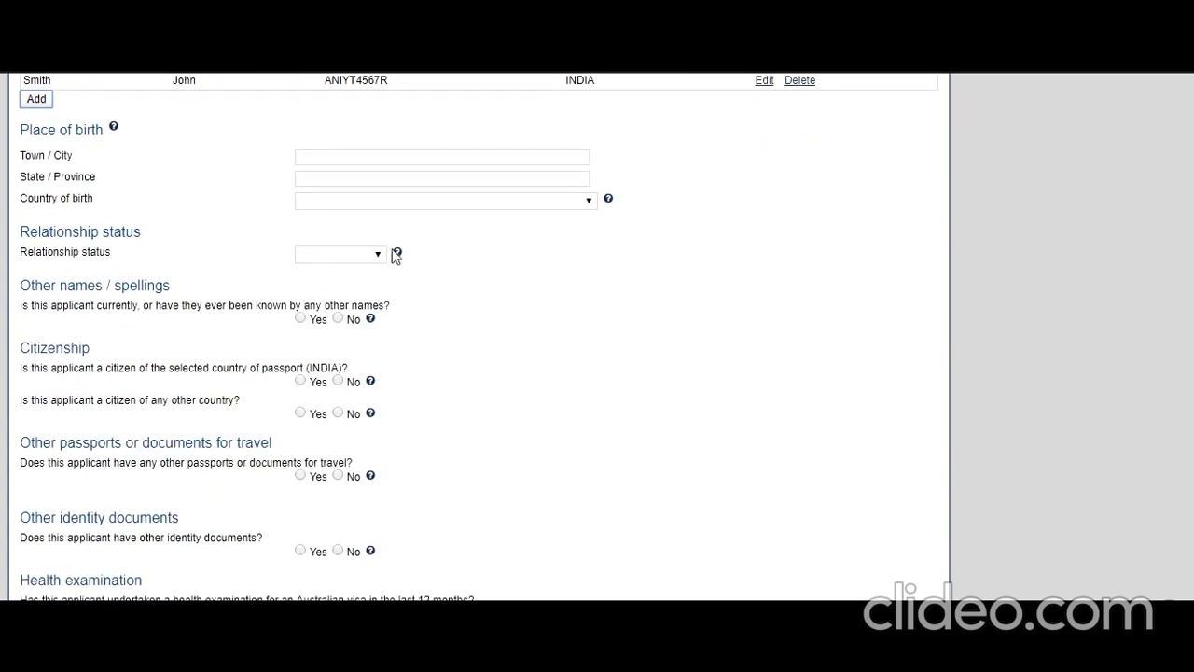
{"action": "scroll", "coordinate": [396, 253], "scroll_direction": "up", "scroll_amount": 1}
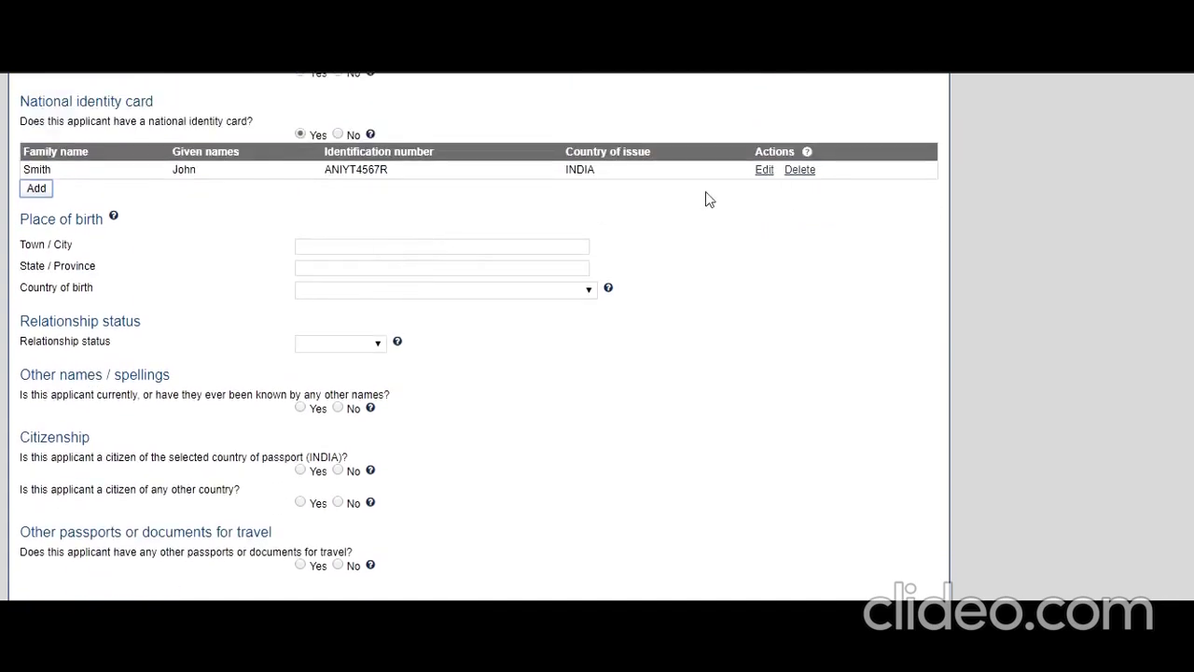
{"action": "left_click", "coordinate": [412, 246]}
{"action": "type", "text": "New Delhi"}
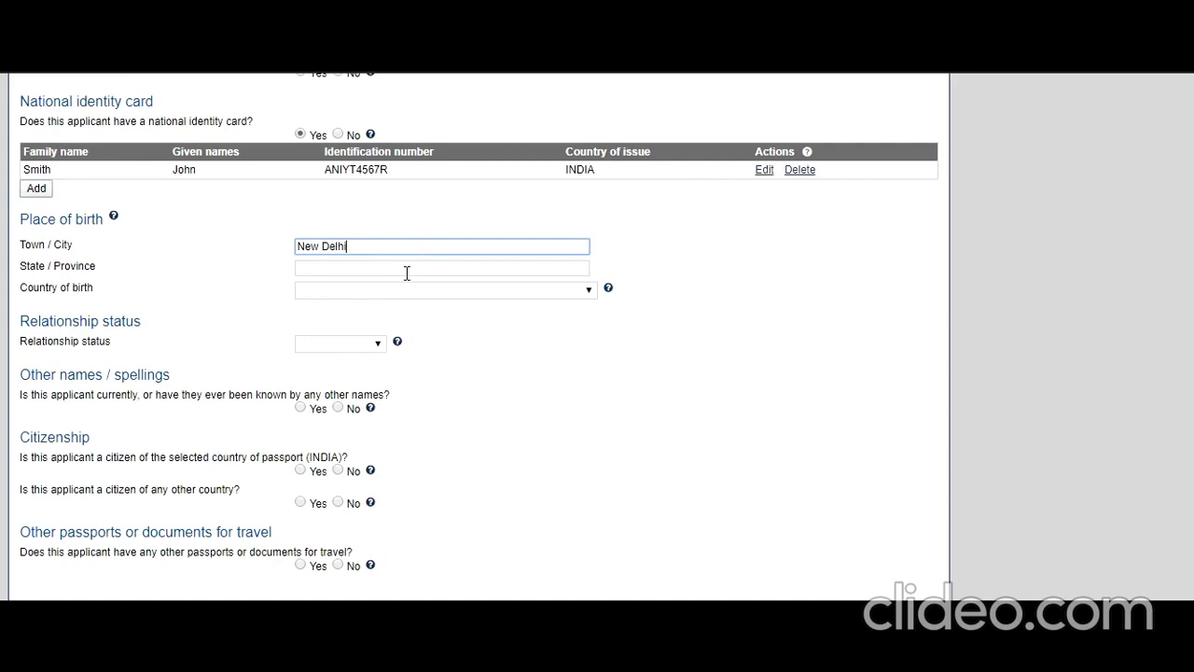
{"action": "left_click", "coordinate": [406, 269]}
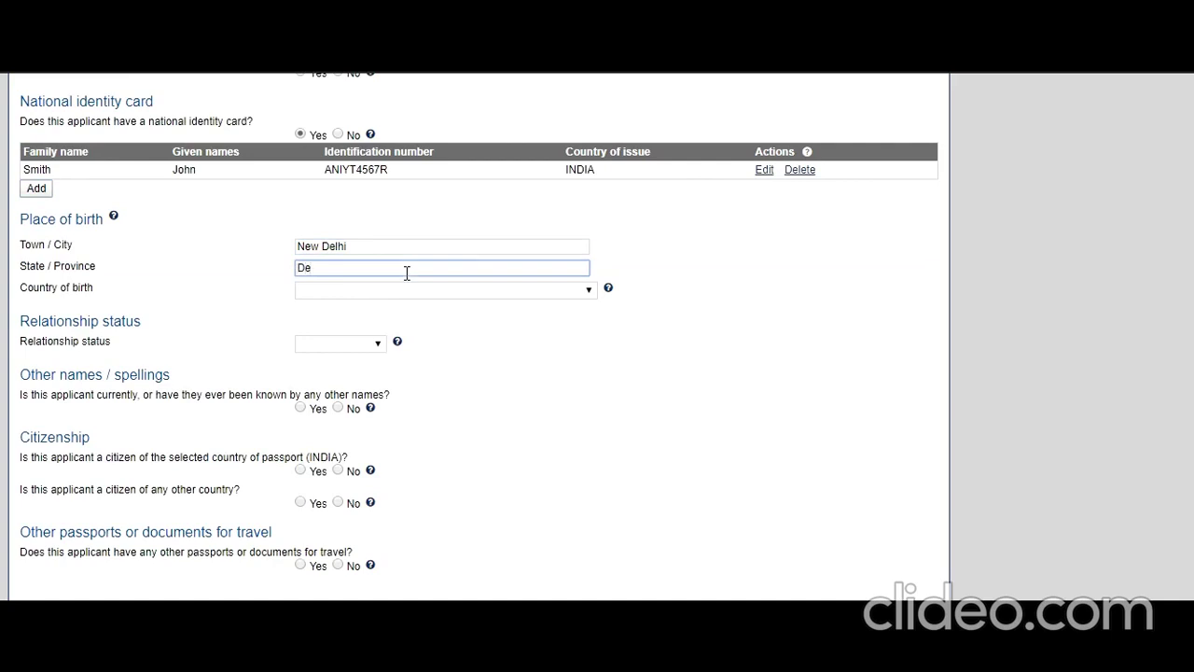
{"action": "left_click", "coordinate": [451, 293]}
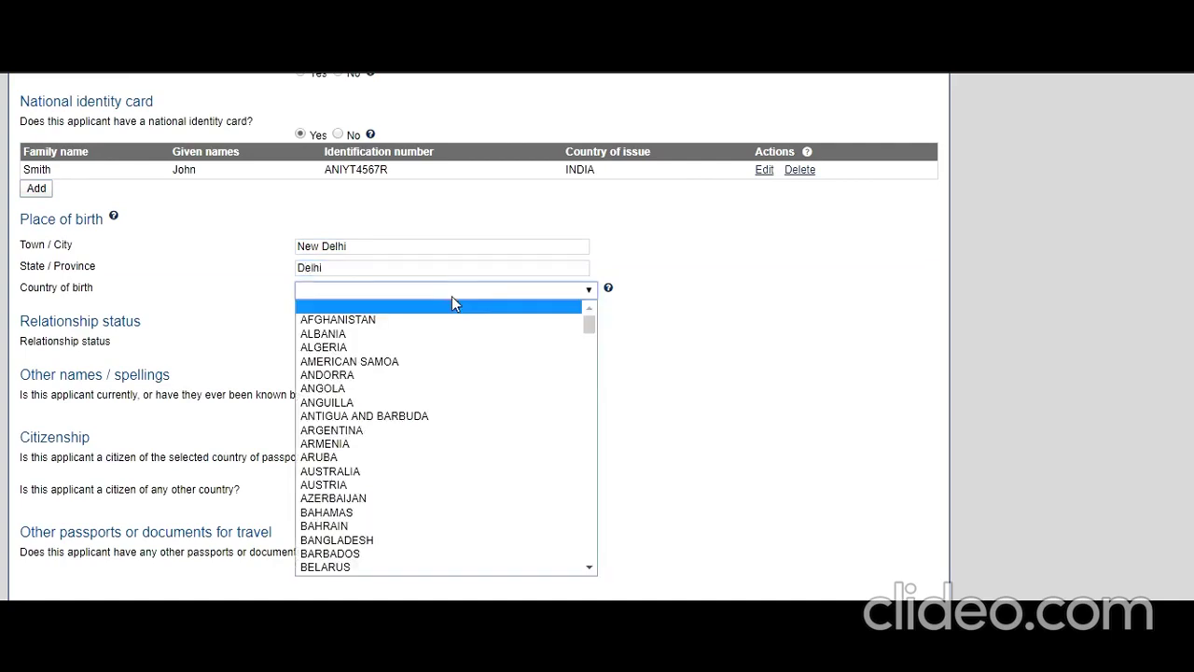
{"action": "key", "text": "i"}
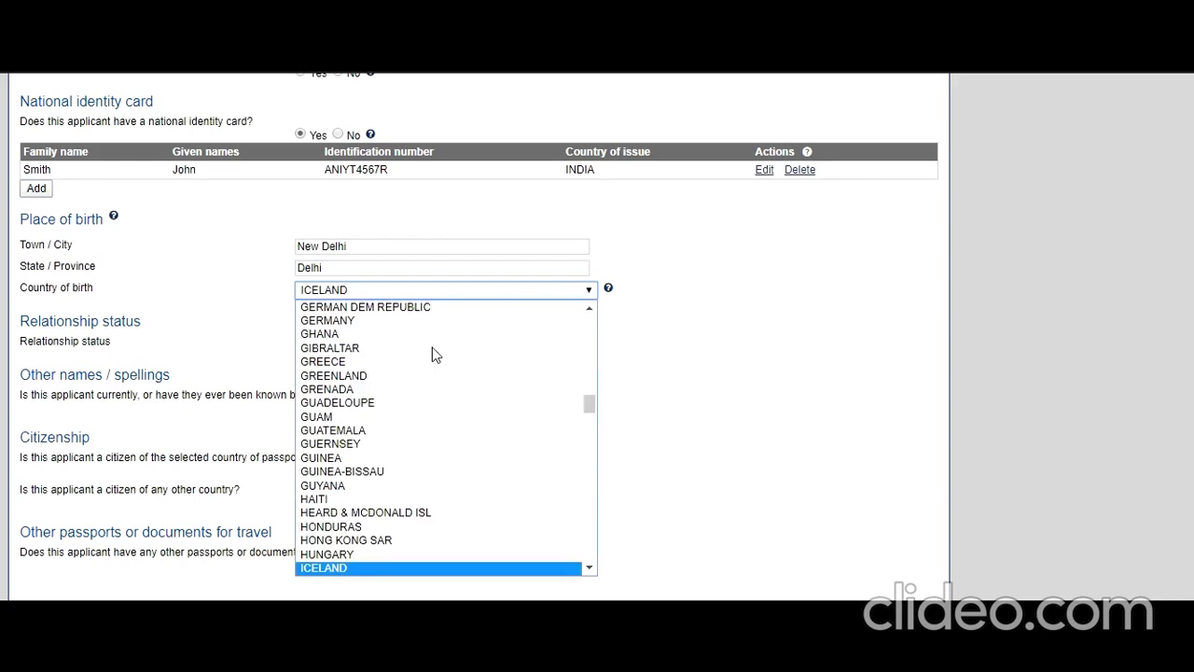
{"action": "key", "text": "n"}
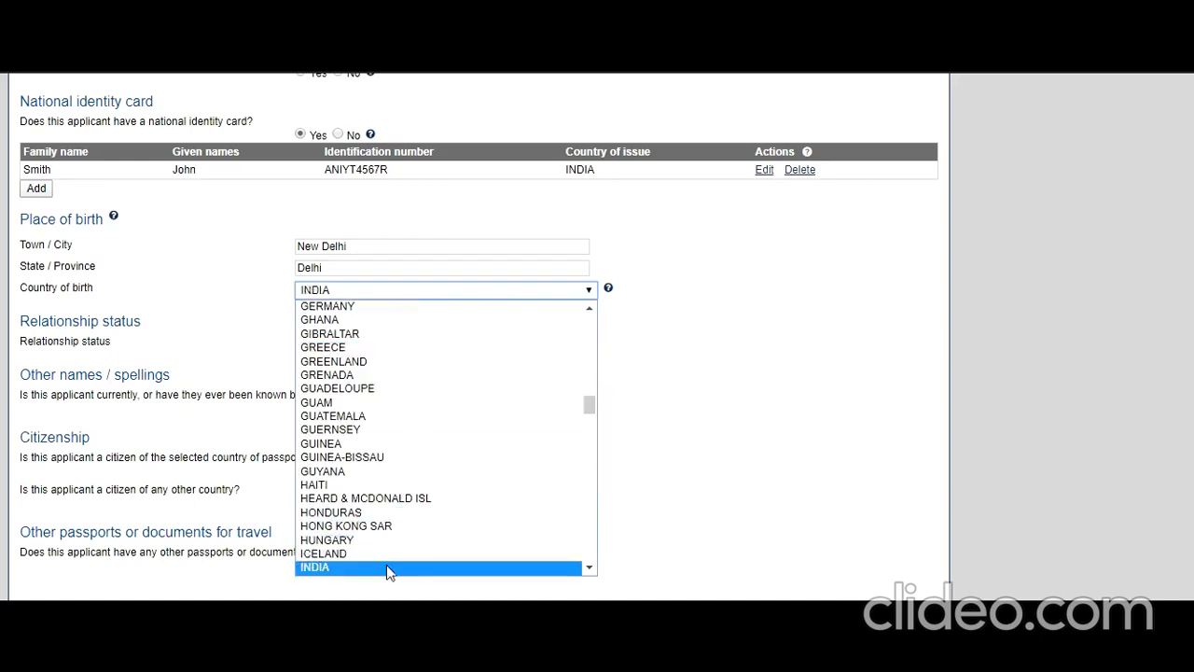
{"action": "left_click", "coordinate": [386, 566]}
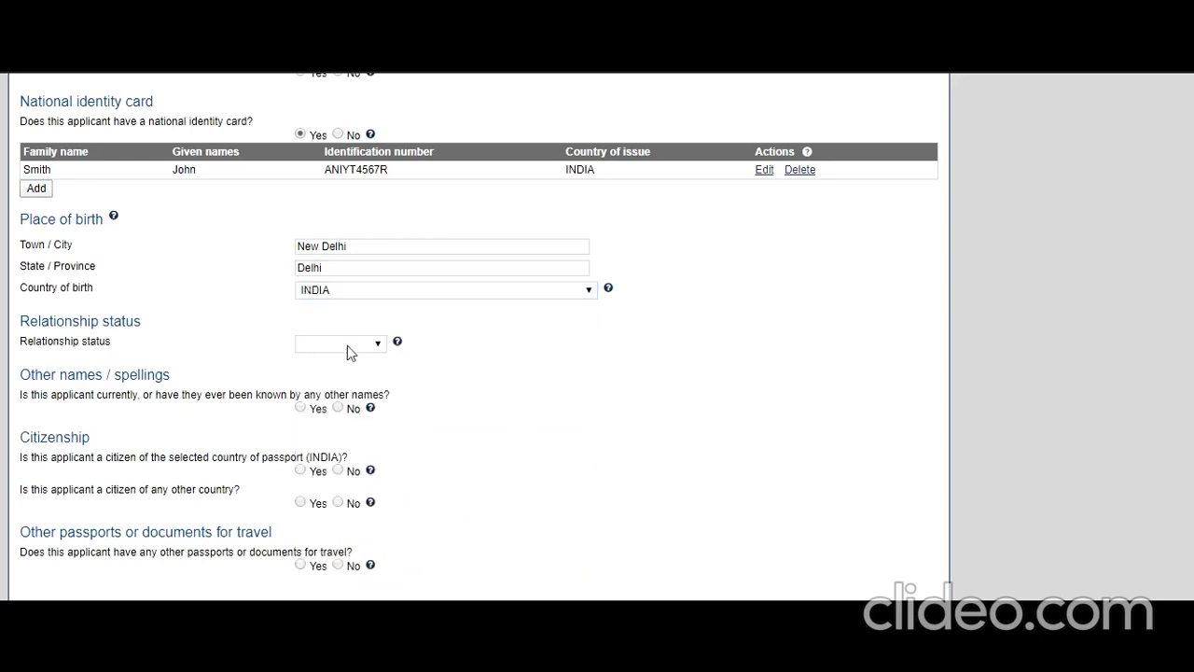
{"action": "left_click", "coordinate": [379, 347]}
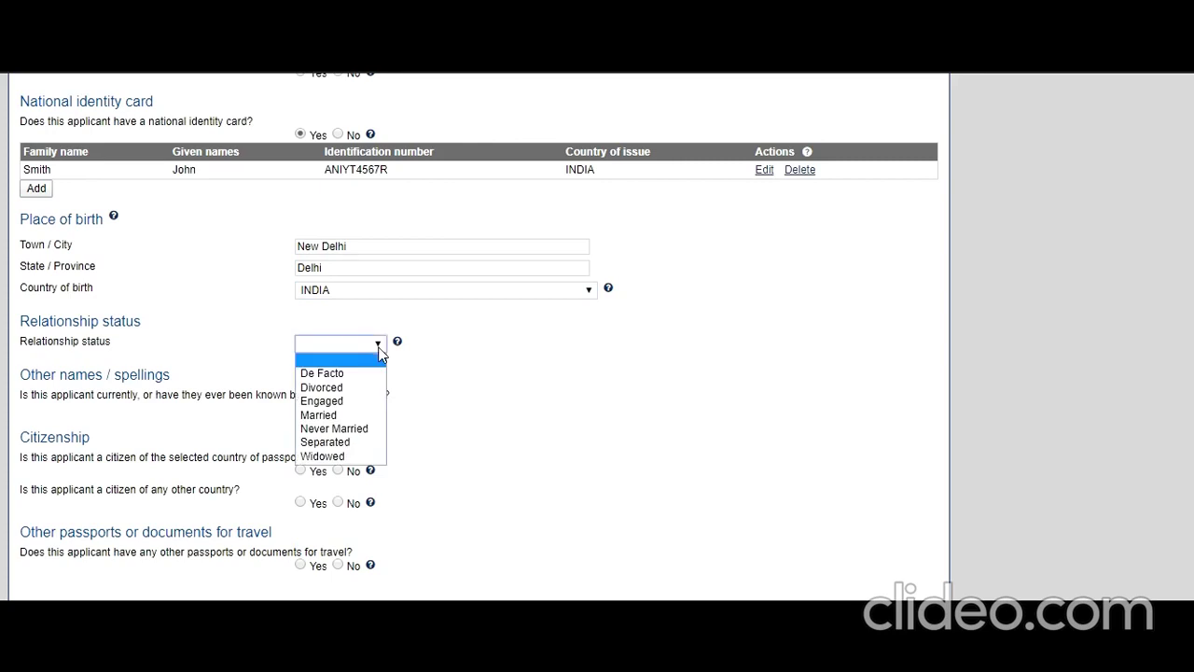
{"action": "left_click", "coordinate": [350, 431]}
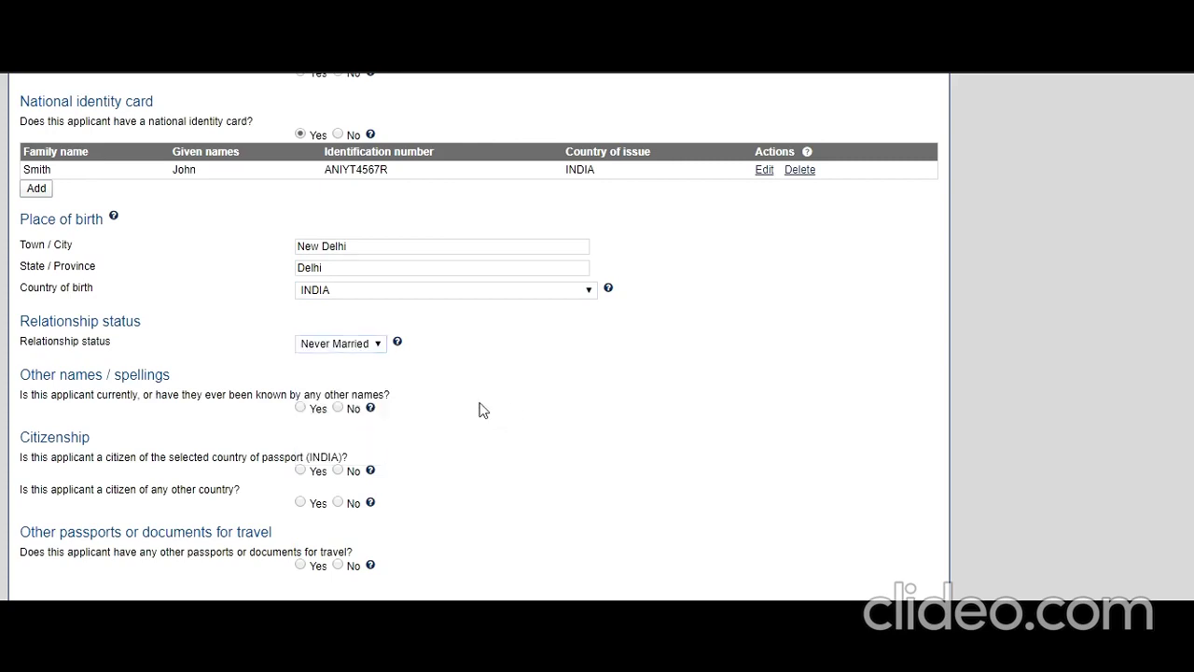
Answer No to other names, other citizenship, other documents and health examination; confirm Indian citizenship.
{"action": "scroll", "coordinate": [428, 396], "scroll_direction": "down", "scroll_amount": 2}
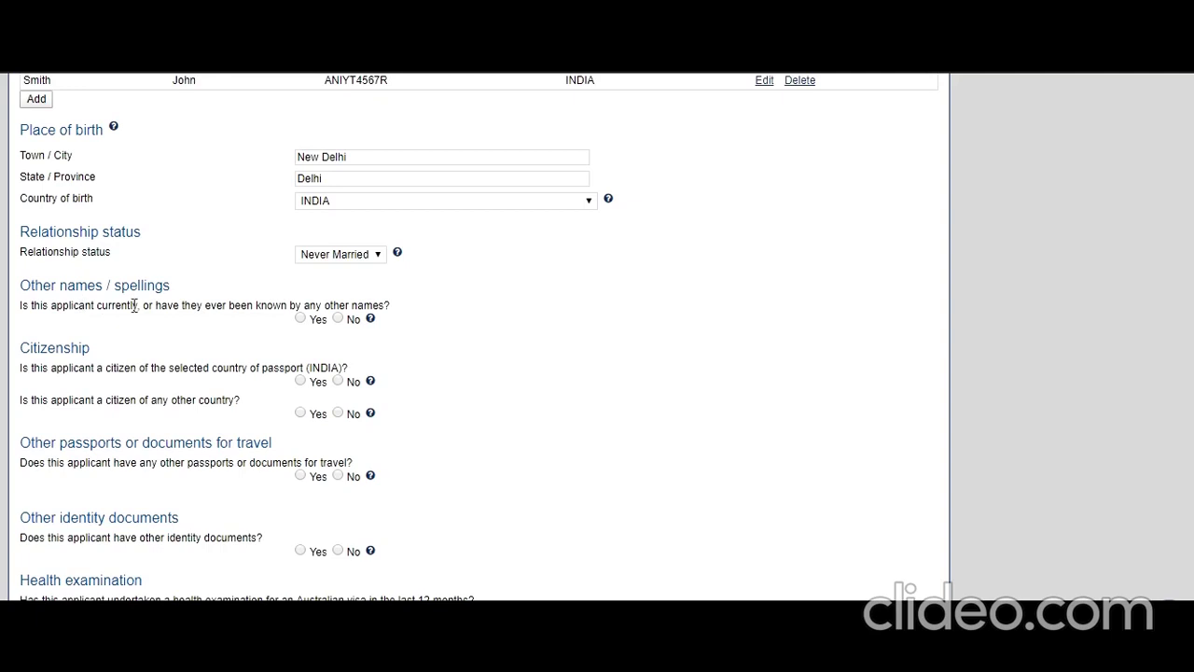
{"action": "left_click", "coordinate": [339, 319]}
{"action": "left_click", "coordinate": [300, 380]}
{"action": "left_click", "coordinate": [337, 412]}
{"action": "scroll", "coordinate": [151, 399], "scroll_direction": "down", "scroll_amount": 1}
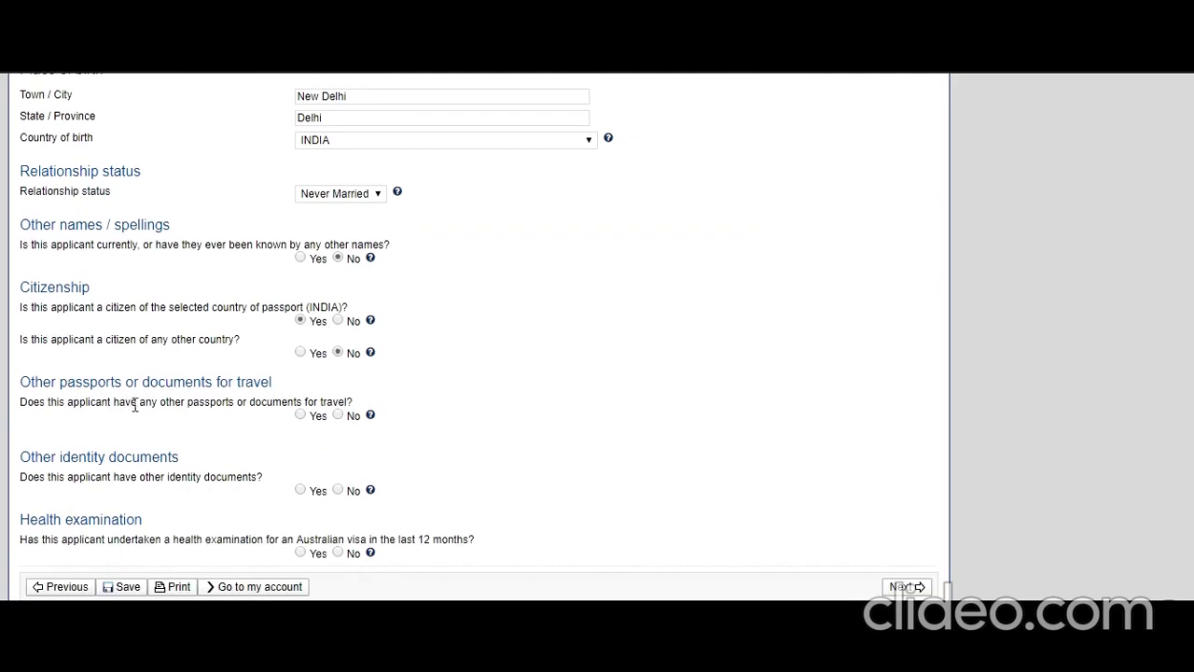
{"action": "left_click", "coordinate": [338, 414]}
{"action": "left_click", "coordinate": [339, 490]}
{"action": "left_click", "coordinate": [339, 551]}
Move to Critical data confirmation and answer Yes that the information is correct.
{"action": "left_click", "coordinate": [906, 586]}
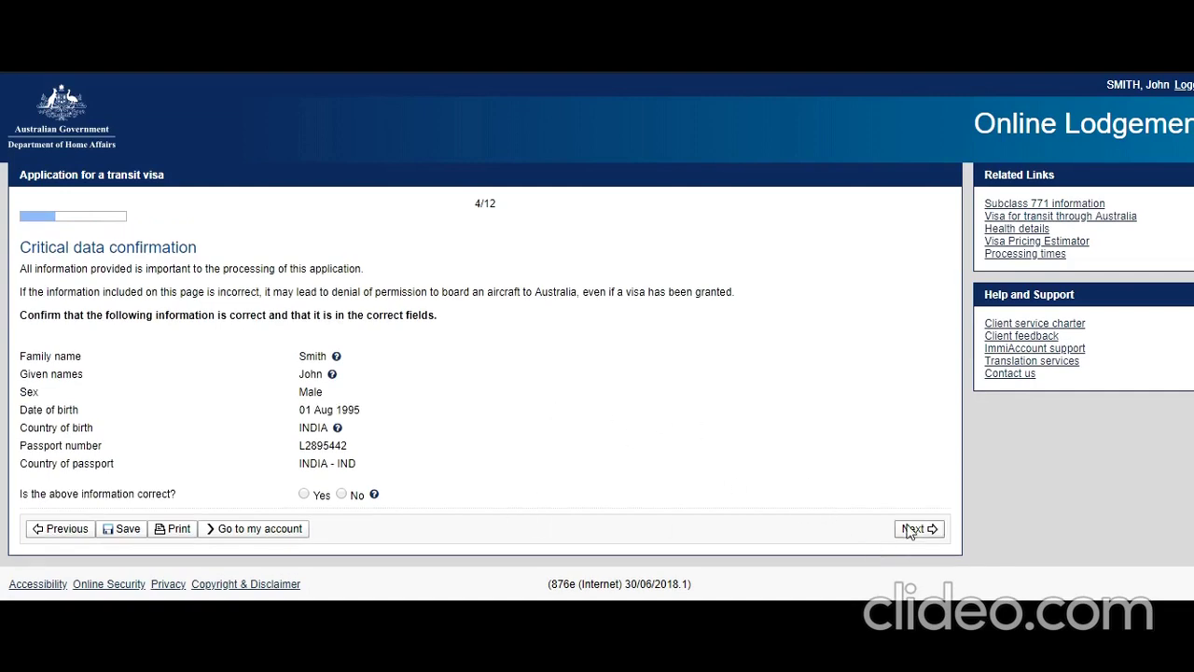
{"action": "left_click", "coordinate": [304, 494]}
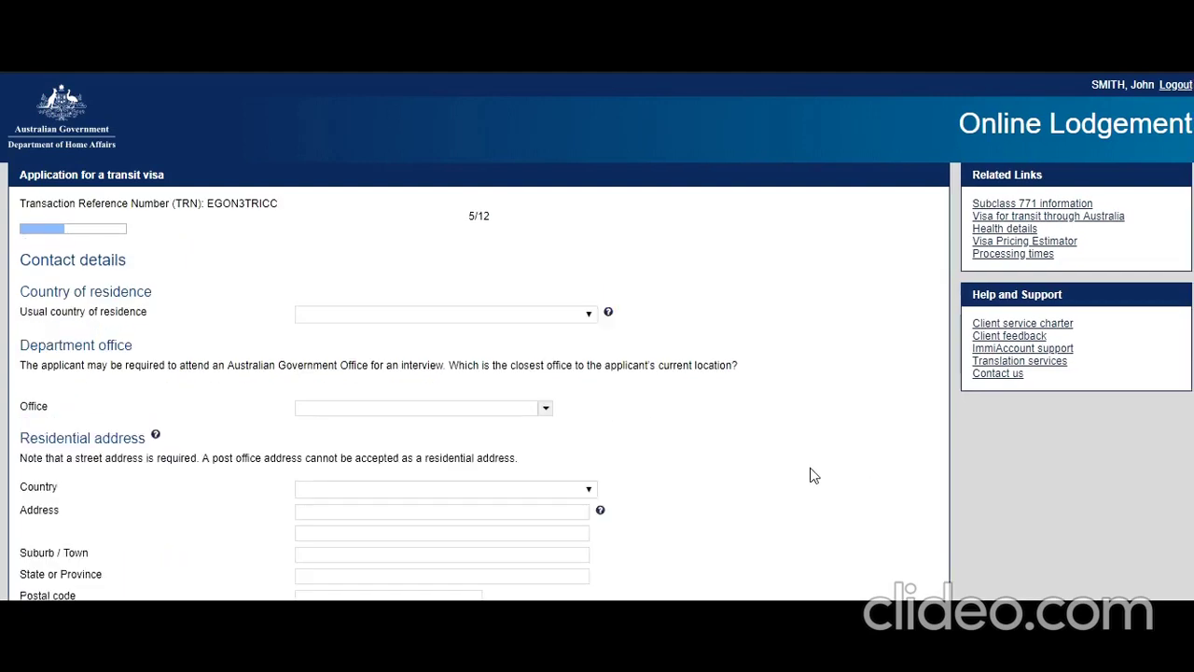
Set usual country of residence to INDIA and the office to India, New Delhi.
{"action": "left_click", "coordinate": [580, 316]}
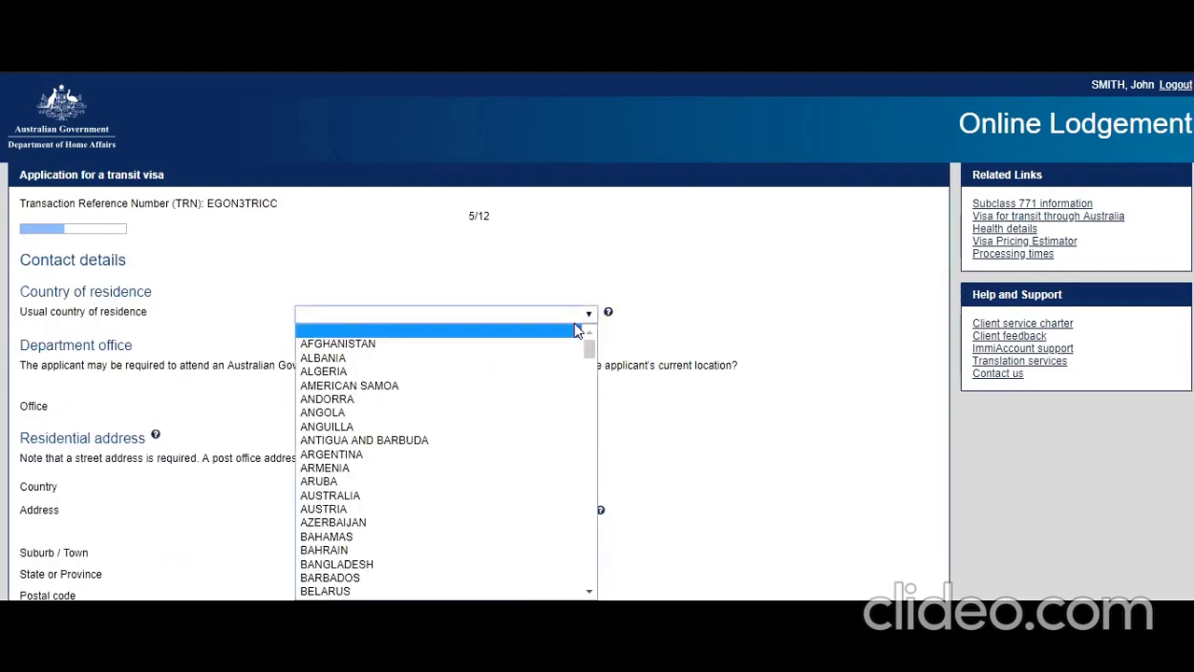
{"action": "type", "text": "india"}
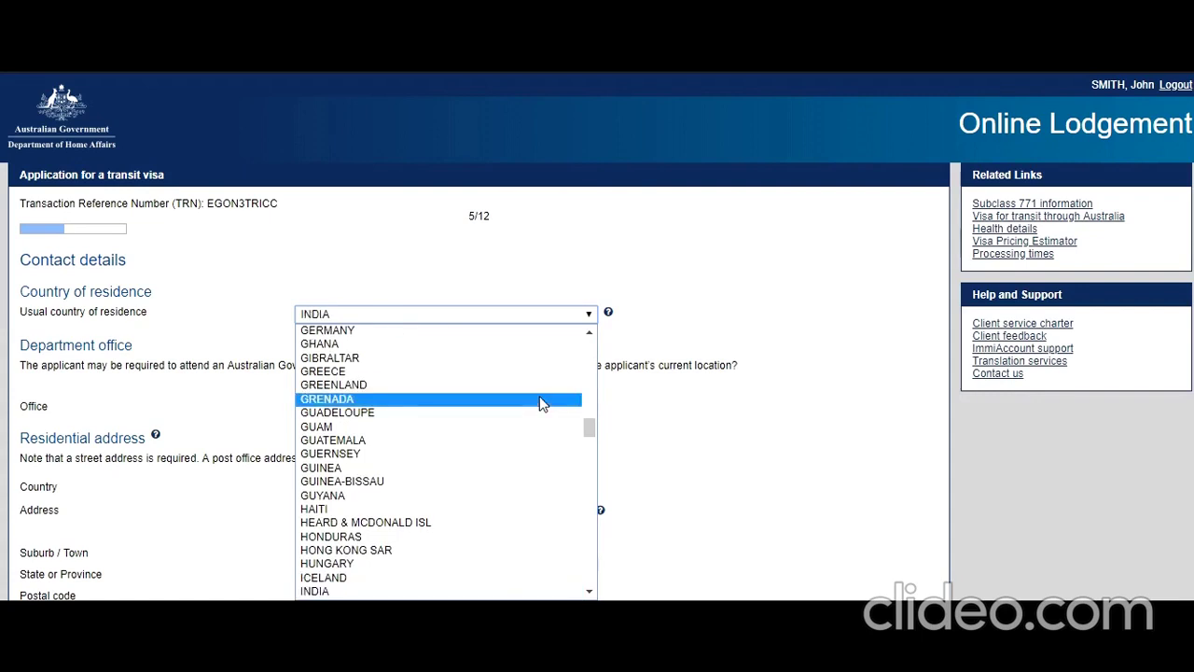
{"action": "left_click", "coordinate": [449, 592]}
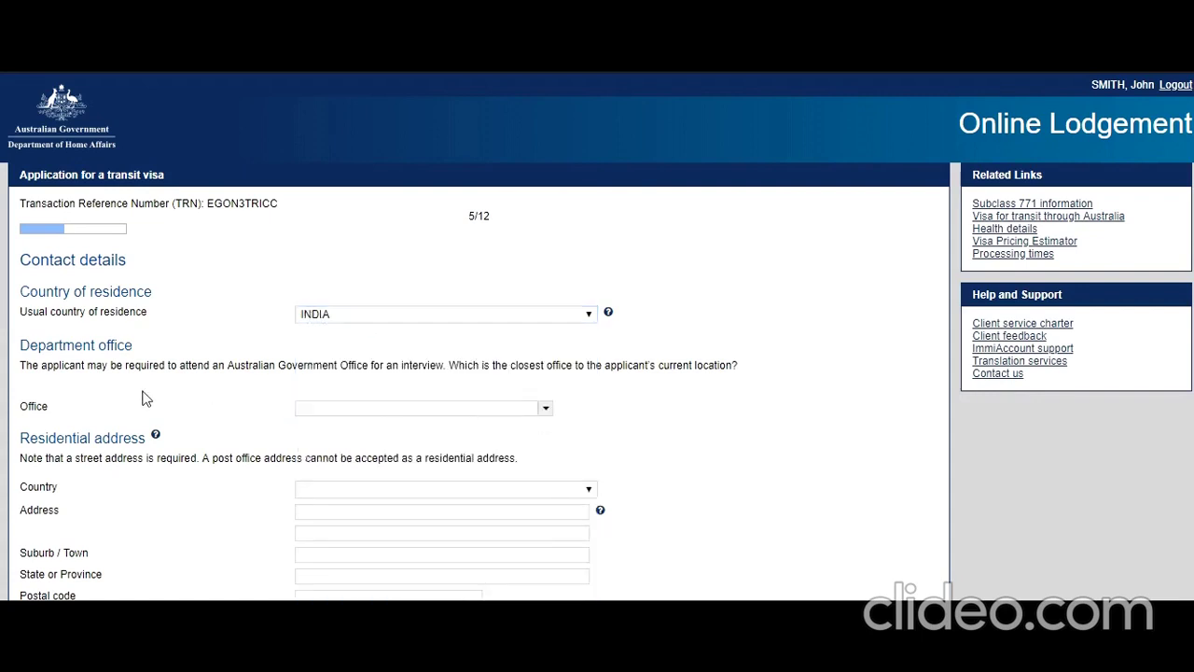
{"action": "left_click", "coordinate": [508, 410]}
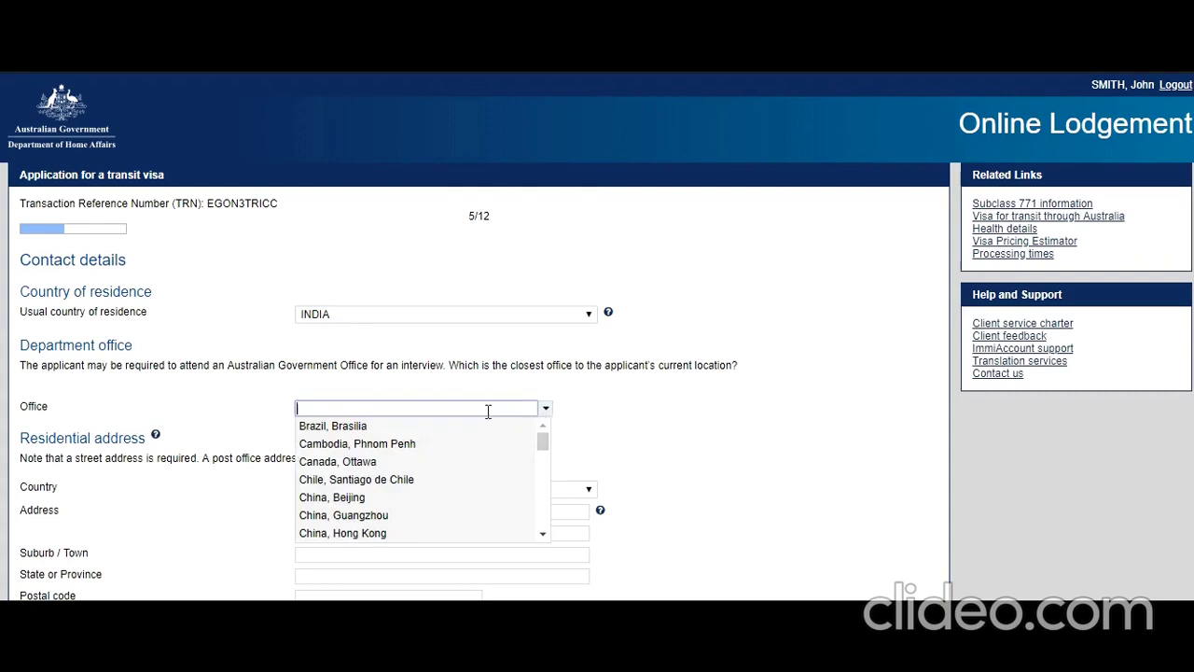
{"action": "left_click_drag", "start_coordinate": [545, 446], "coordinate": [546, 465]}
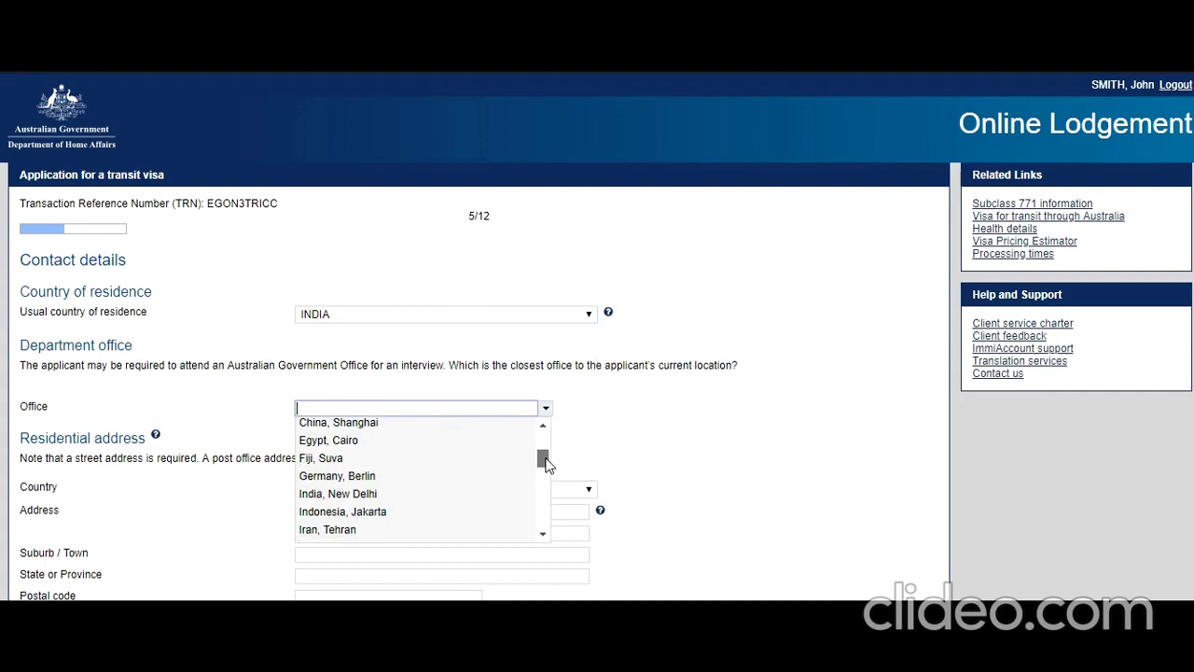
{"action": "left_click", "coordinate": [374, 493]}
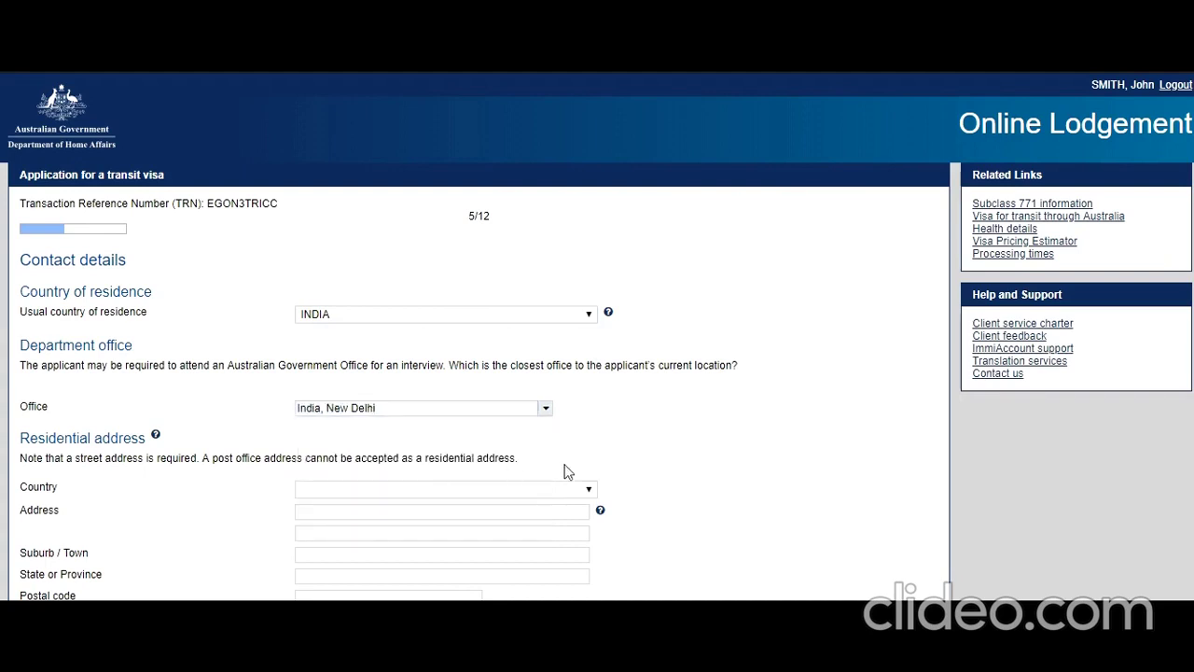
Set the residential address country to INDIA and state to DELHI.
{"action": "scroll", "coordinate": [513, 446], "scroll_direction": "down", "scroll_amount": 2}
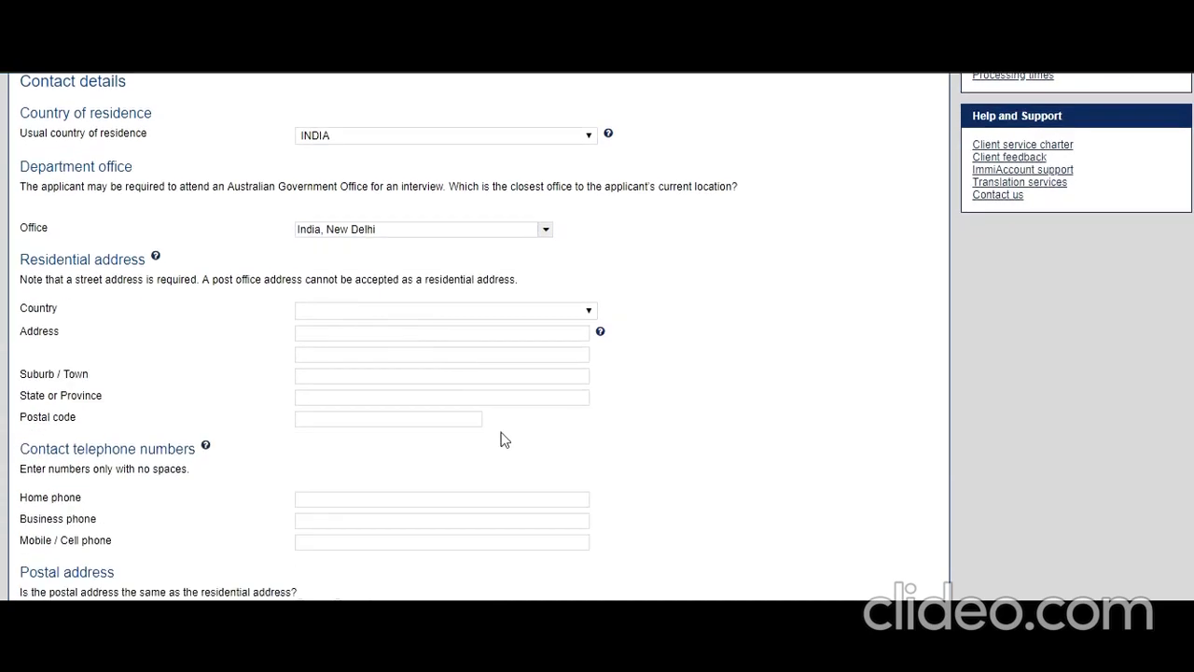
{"action": "left_click", "coordinate": [481, 317]}
{"action": "key", "text": "i"}
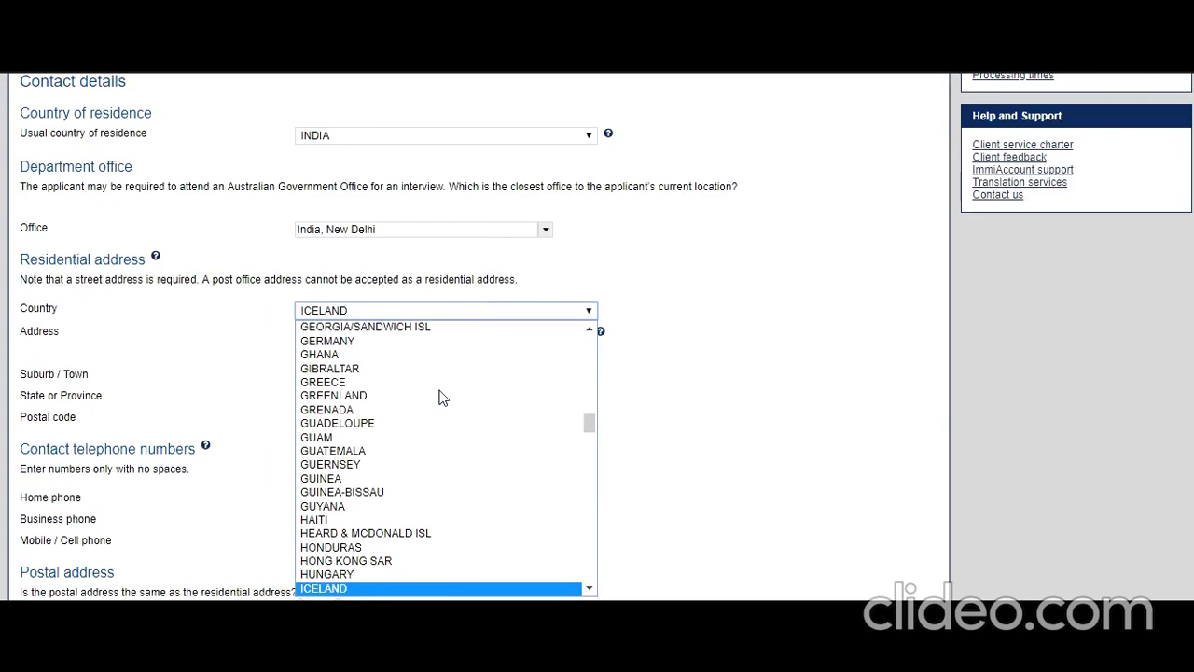
{"action": "scroll", "coordinate": [448, 415], "scroll_direction": "down", "scroll_amount": 4}
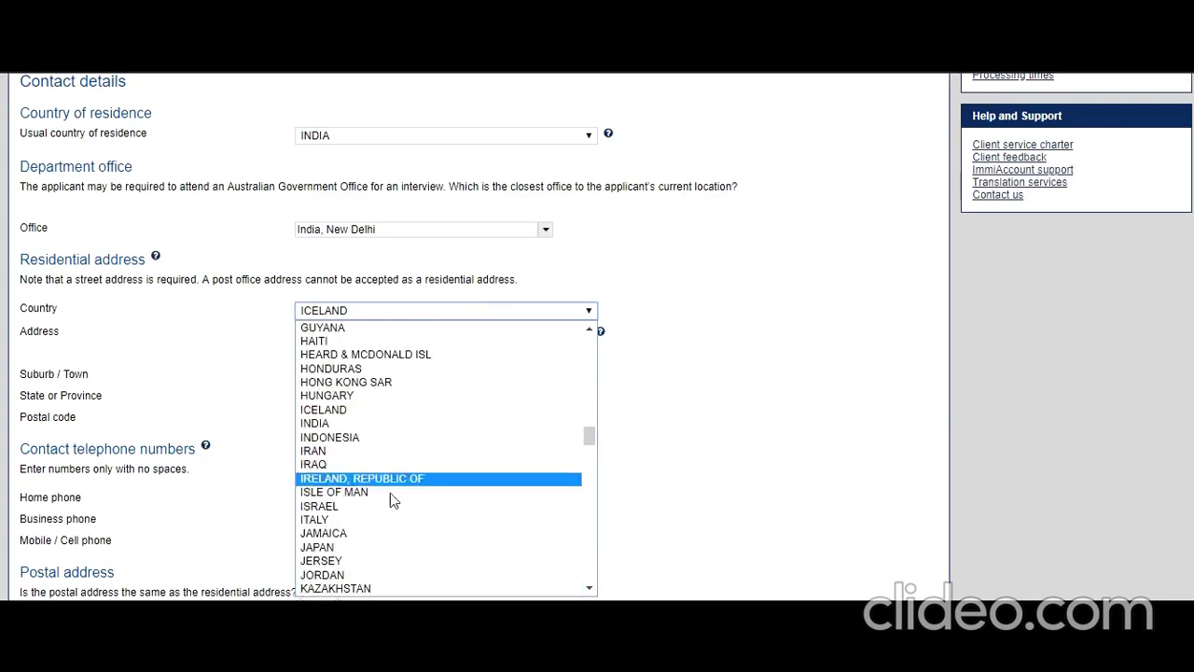
{"action": "left_click", "coordinate": [375, 424]}
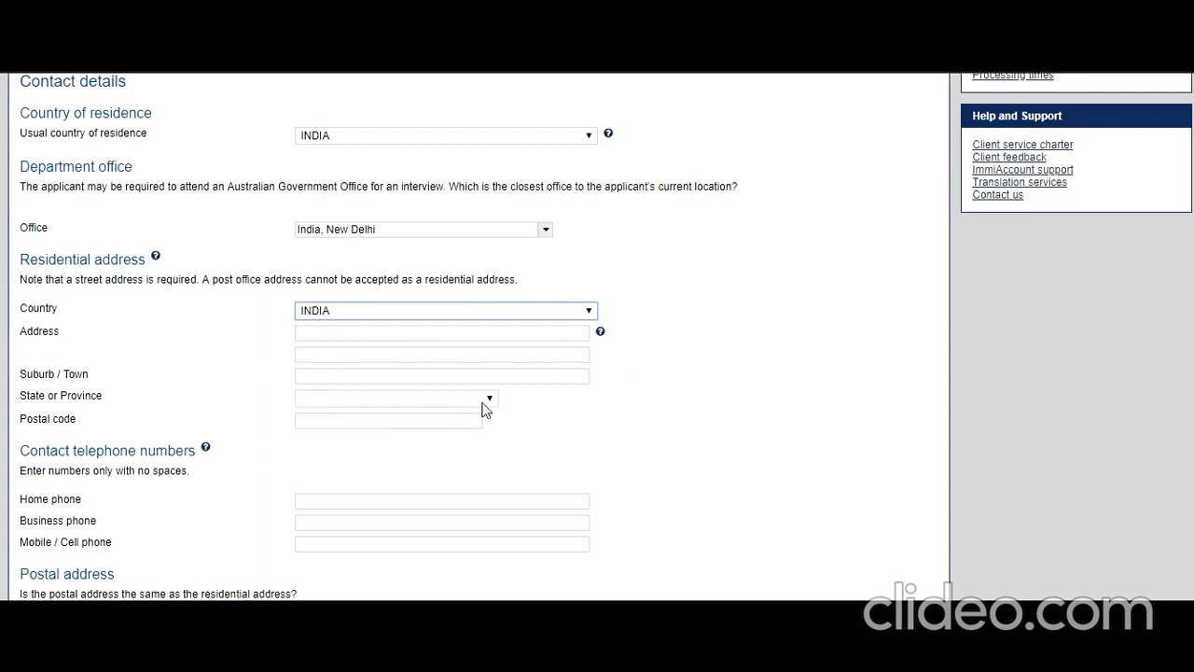
{"action": "left_click", "coordinate": [485, 403]}
{"action": "left_click", "coordinate": [443, 258]}
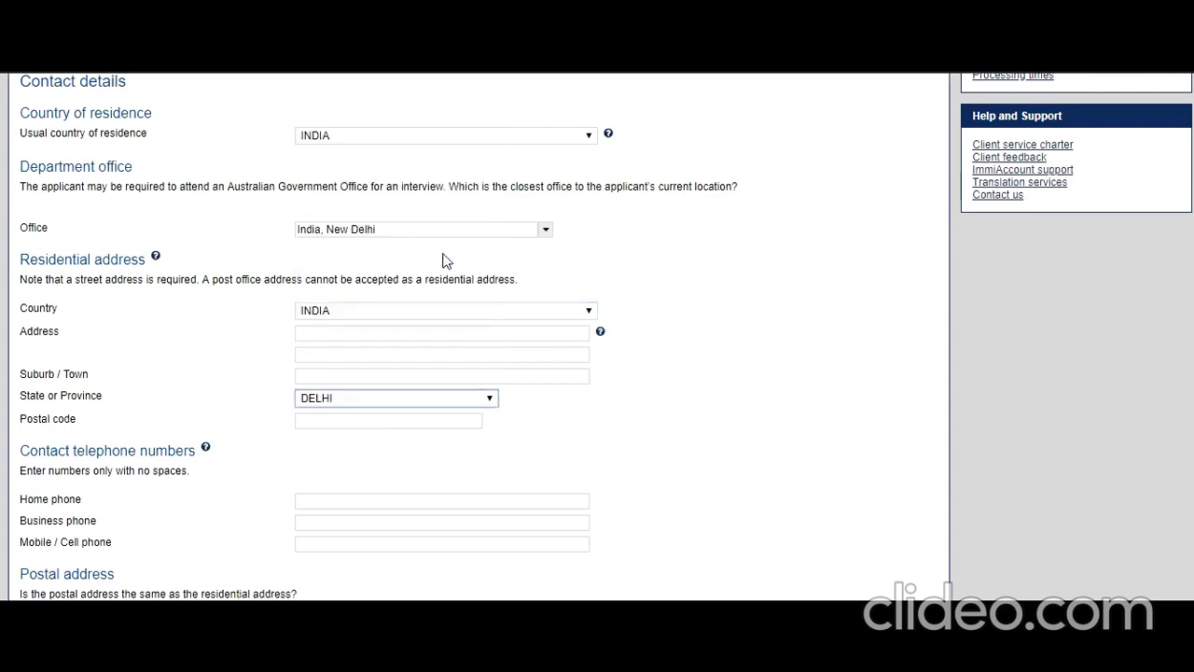
Enter the residential street address and the suburb New Delhi.
{"action": "left_click", "coordinate": [376, 333]}
{"action": "type", "text": "1,"}
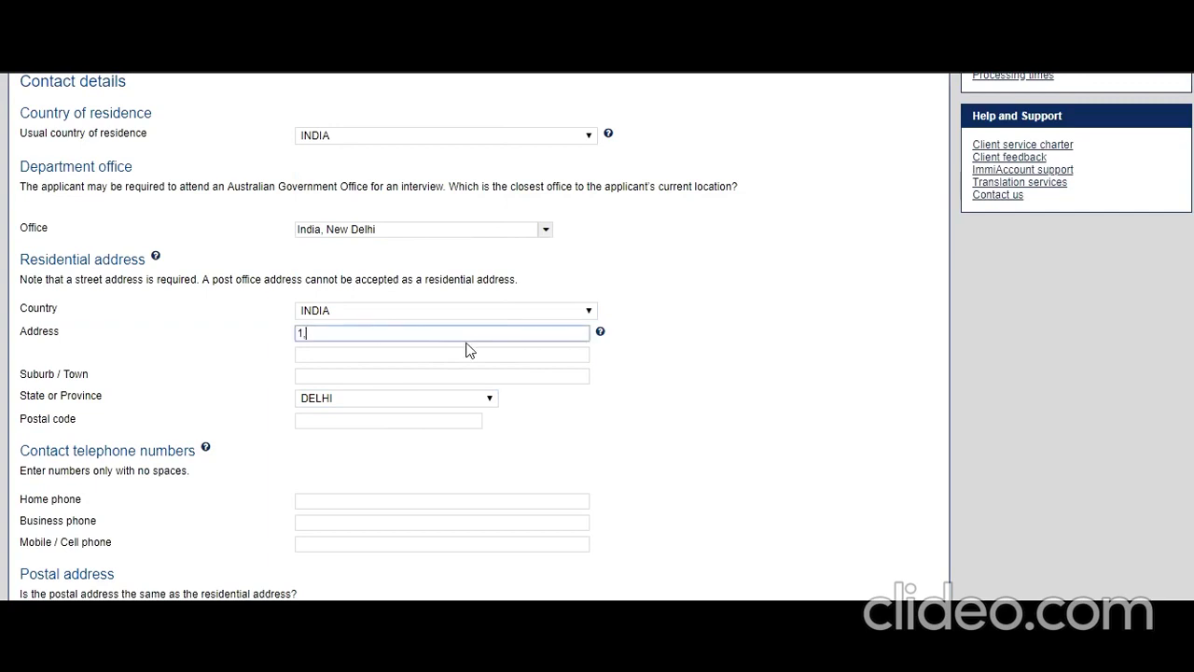
{"action": "type", "text": " New Delhi Ste"}
{"action": "scroll", "coordinate": [468, 350], "scroll_direction": "up", "scroll_amount": 2}
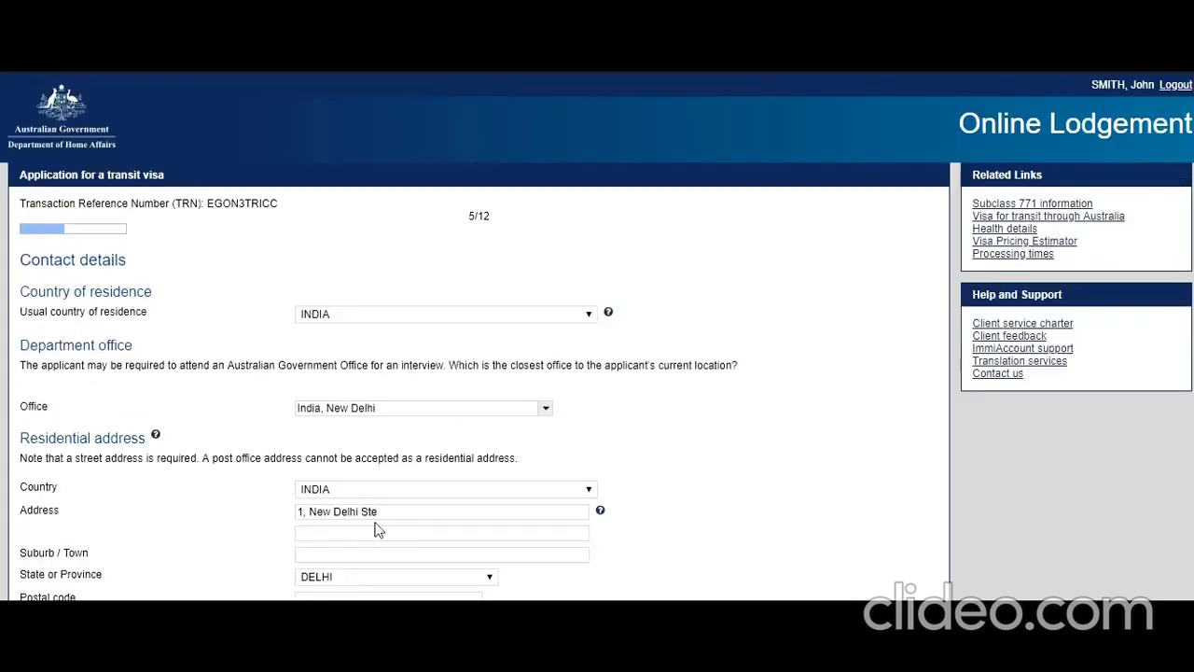
{"action": "left_click", "coordinate": [394, 512]}
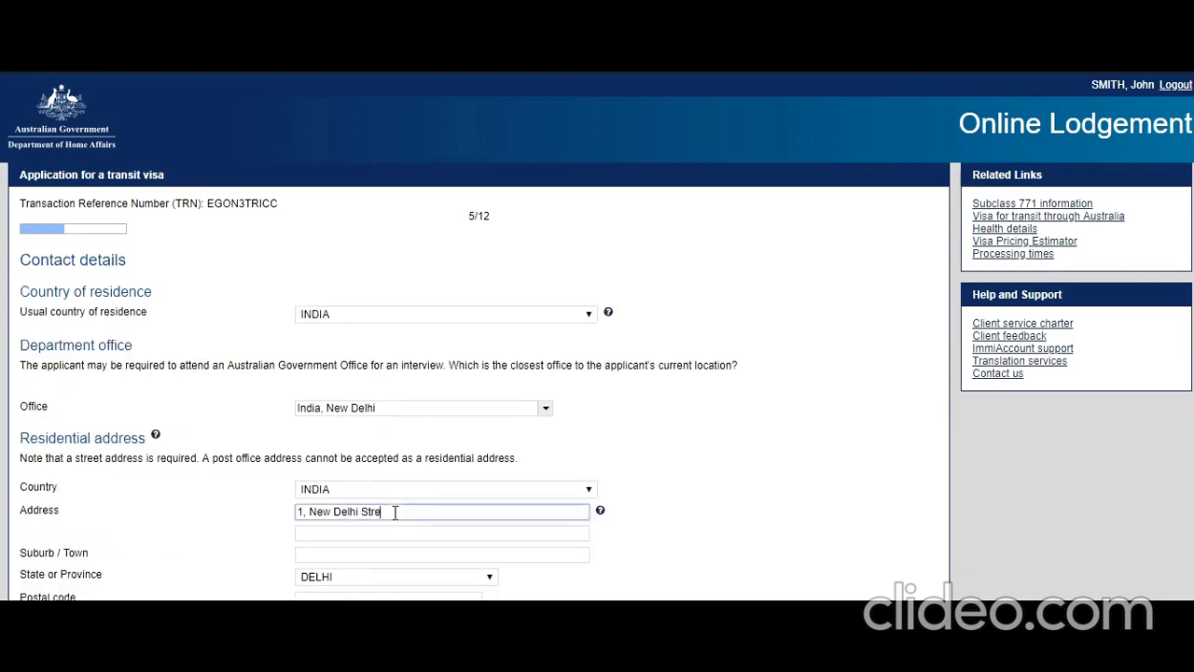
{"action": "scroll", "coordinate": [396, 512], "scroll_direction": "down", "scroll_amount": 1}
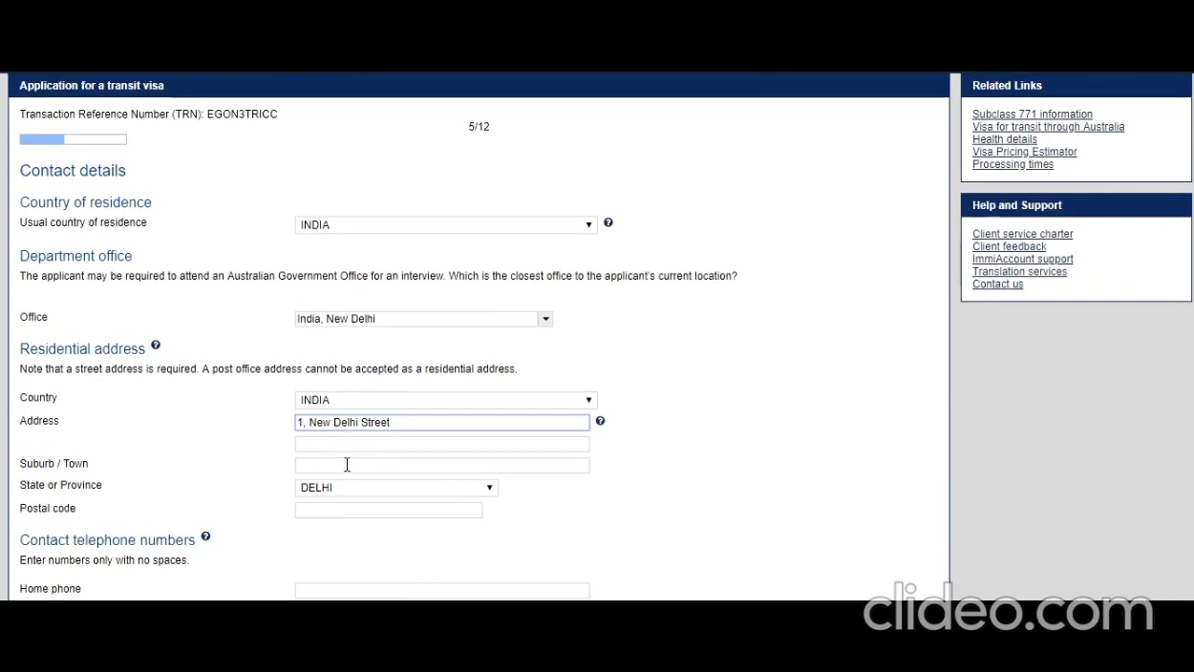
{"action": "left_click", "coordinate": [345, 464]}
{"action": "type", "text": "New "}
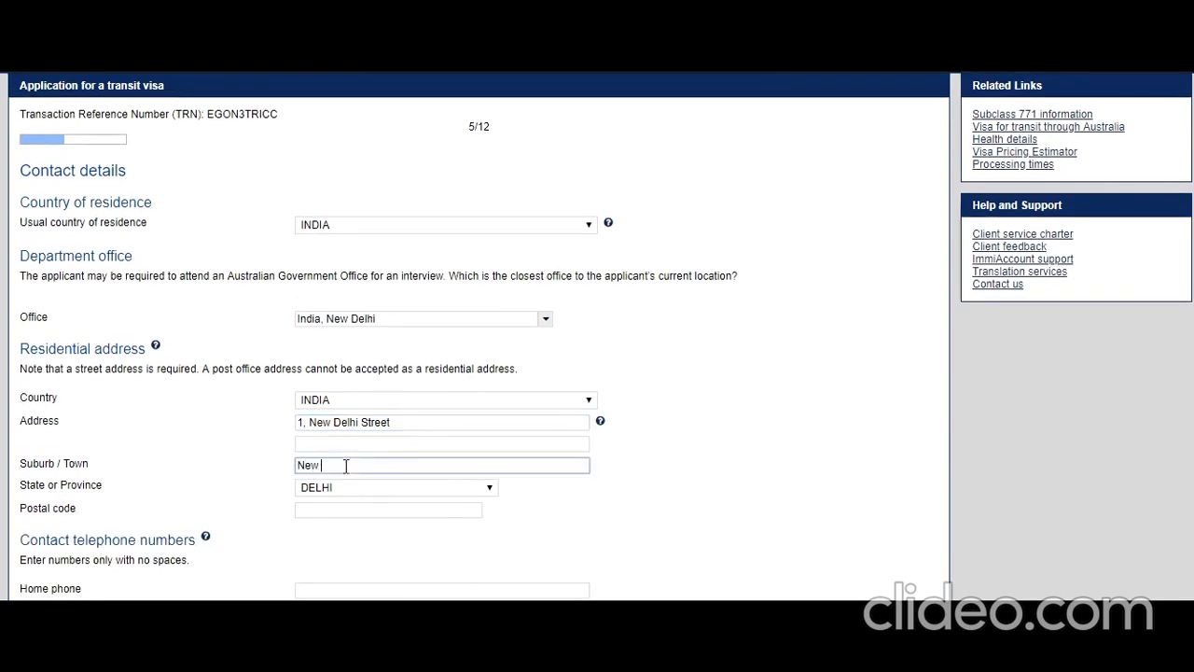
{"action": "type", "text": "Delhi"}
{"action": "scroll", "coordinate": [355, 416], "scroll_direction": "down", "scroll_amount": 2}
{"action": "left_click", "coordinate": [364, 332]}
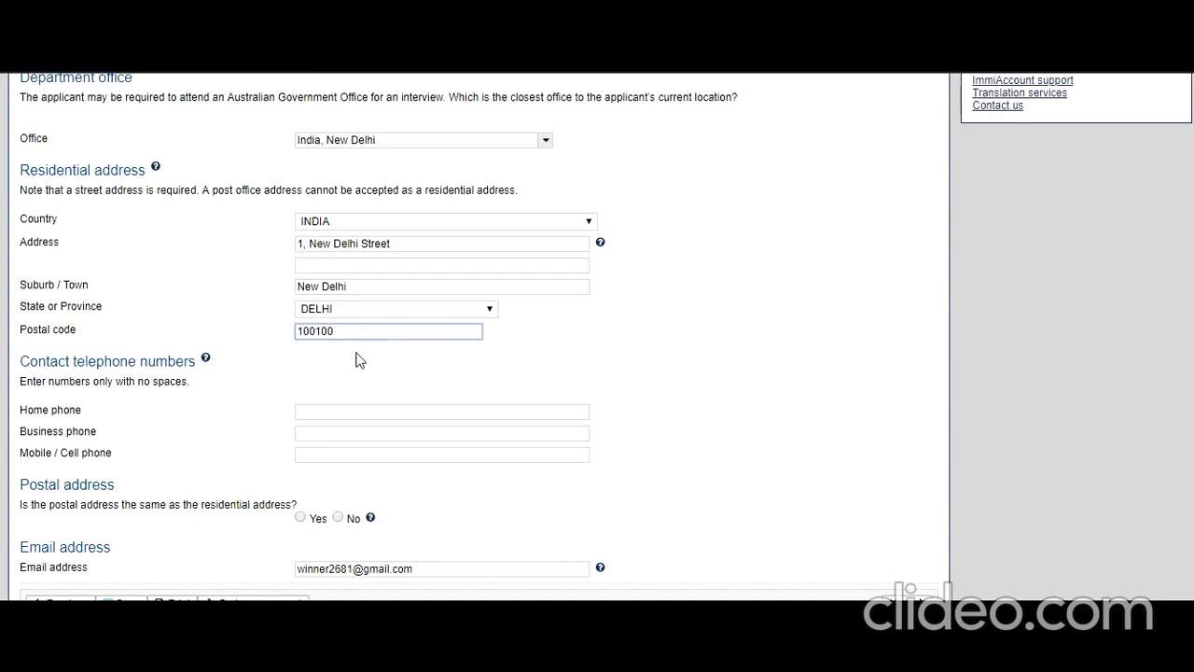
Enter the home and mobile phone numbers and mark the postal address as the same as residential.
{"action": "scroll", "coordinate": [339, 355], "scroll_direction": "down", "scroll_amount": 1}
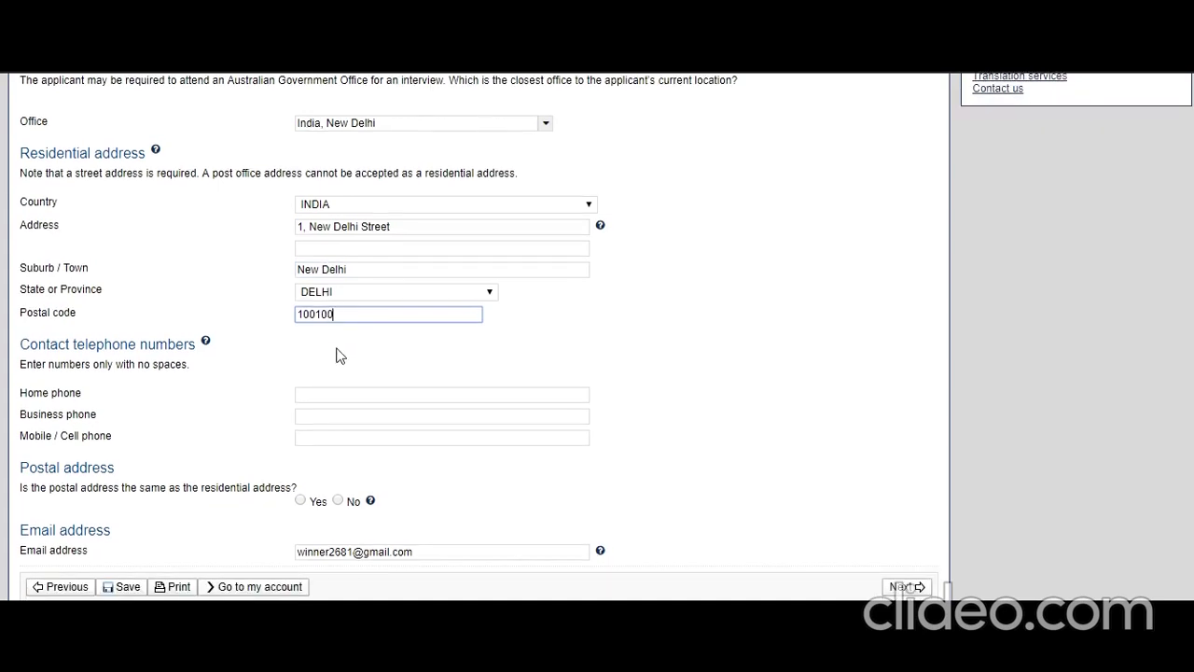
{"action": "left_click", "coordinate": [347, 397]}
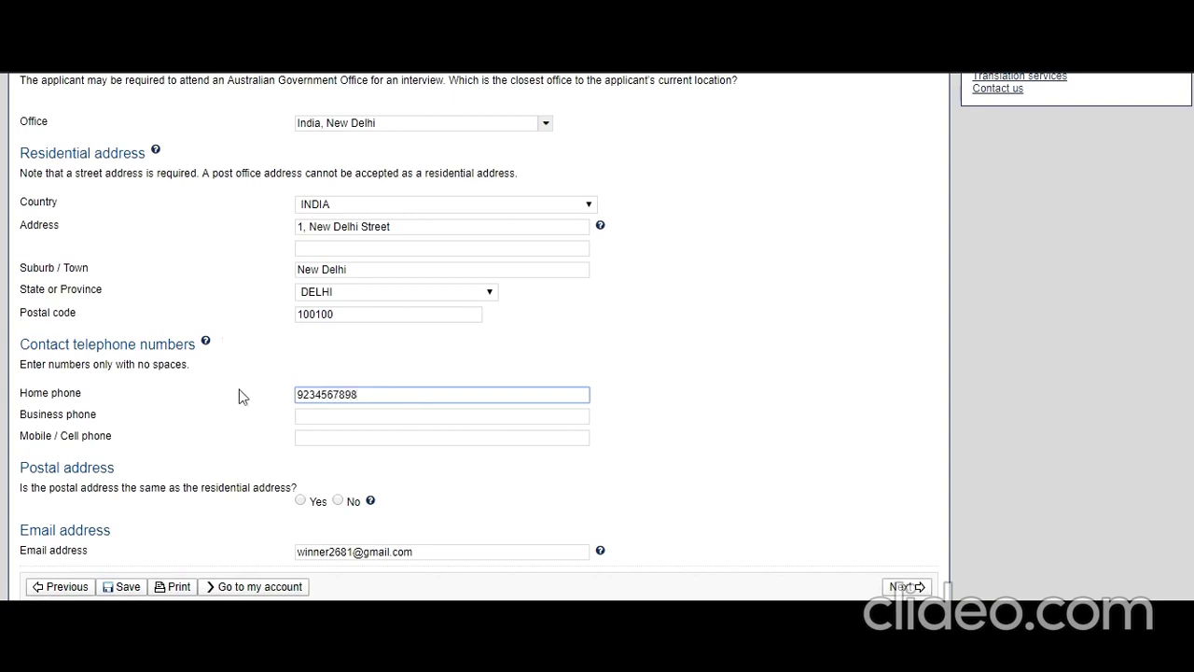
{"action": "left_click", "coordinate": [344, 439]}
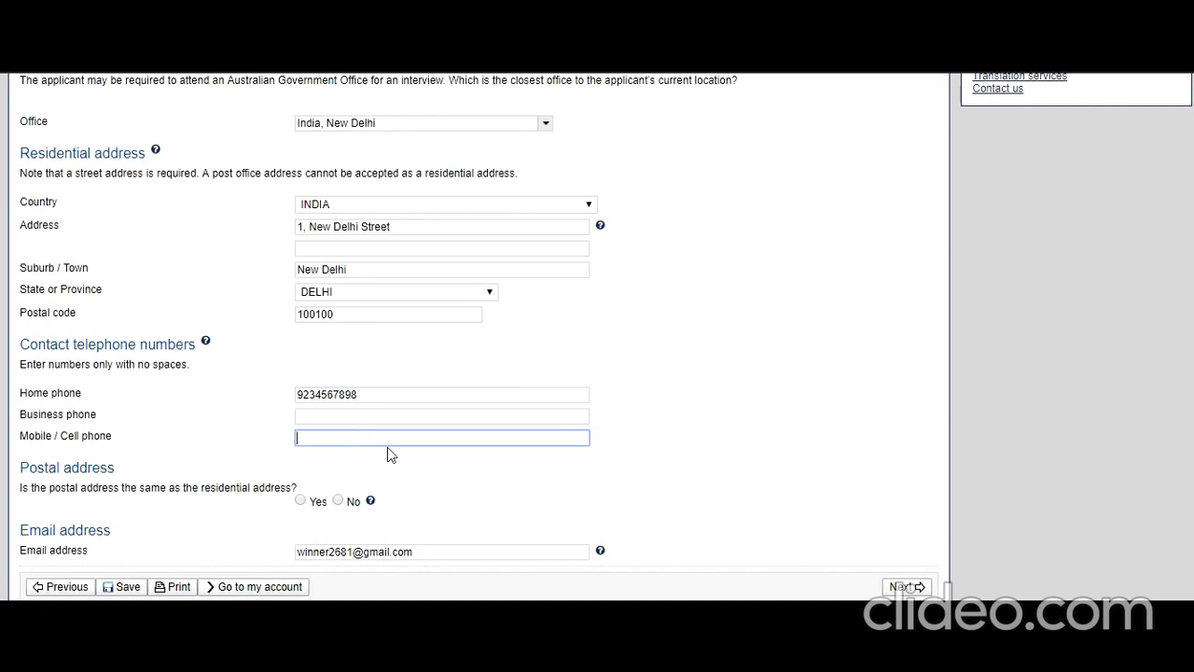
{"action": "type", "text": "2345678919"}
{"action": "left_click", "coordinate": [300, 500]}
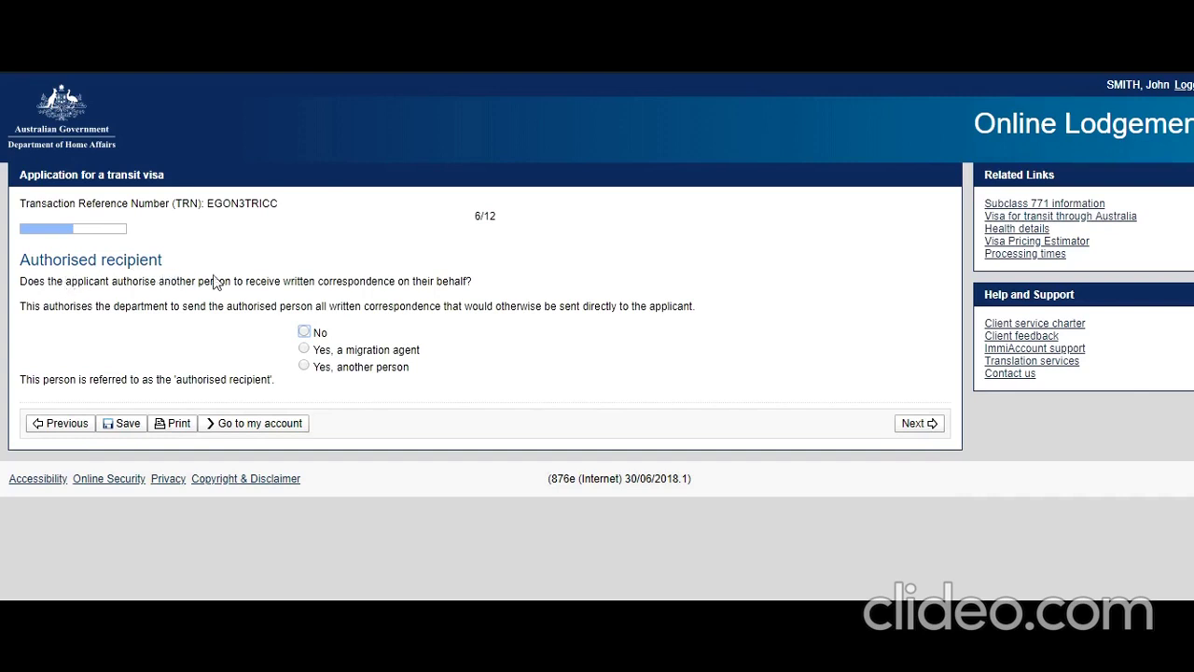
Answer No to nominating an authorised recipient and continue to Transit details.
{"action": "left_click", "coordinate": [304, 330]}
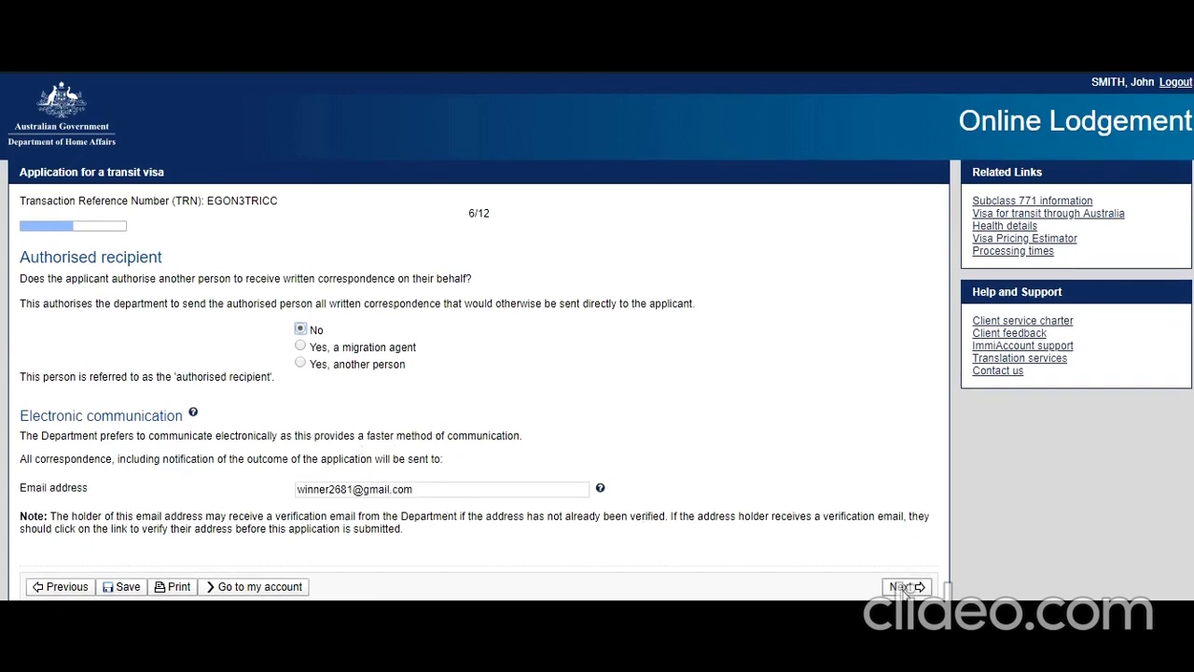
{"action": "left_click", "coordinate": [900, 585]}
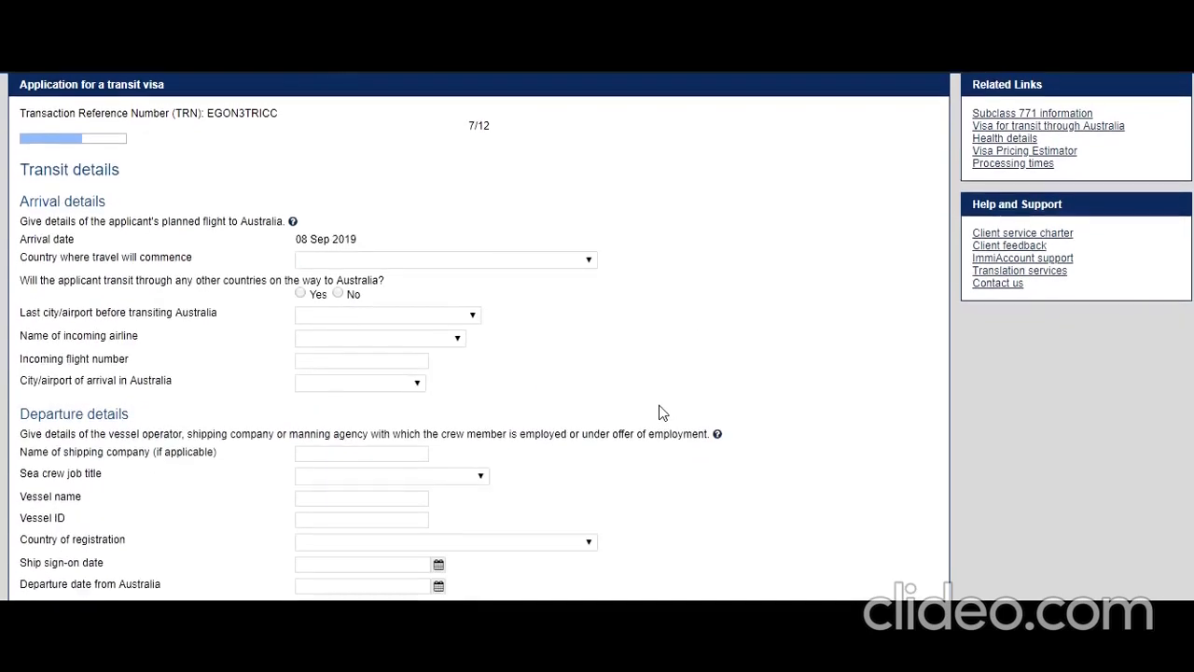
Set travel starting in INDIA, no other transit countries, and last city India, New Delhi.
{"action": "scroll", "coordinate": [664, 413], "scroll_direction": "down", "scroll_amount": 2}
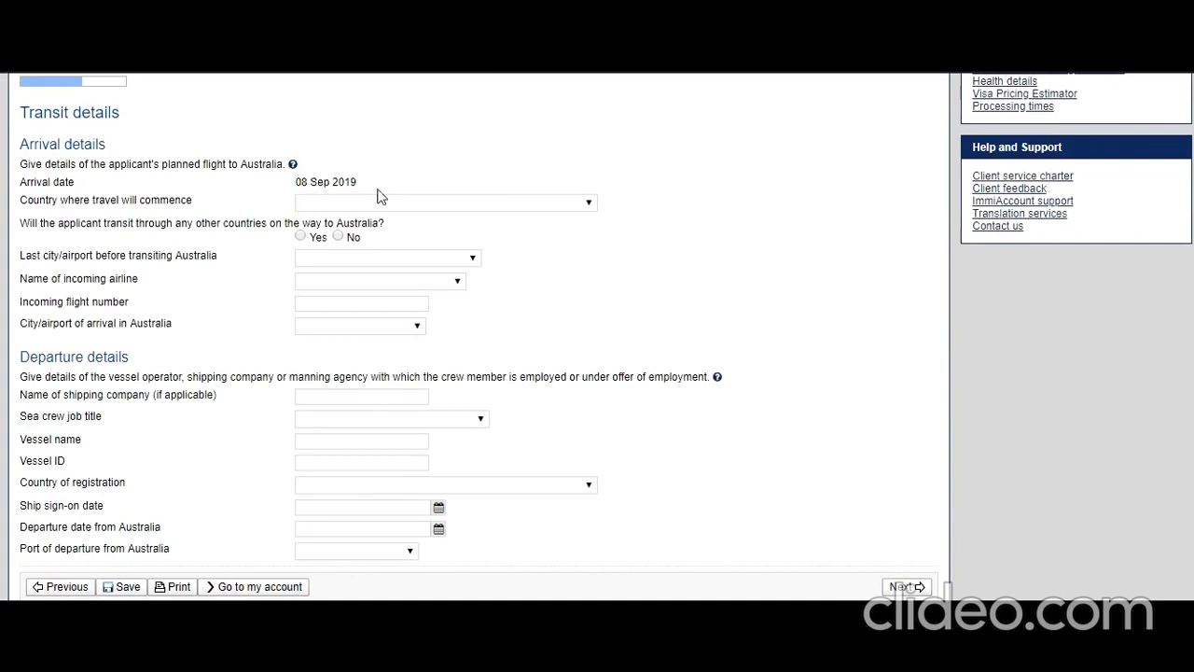
{"action": "left_click", "coordinate": [580, 206]}
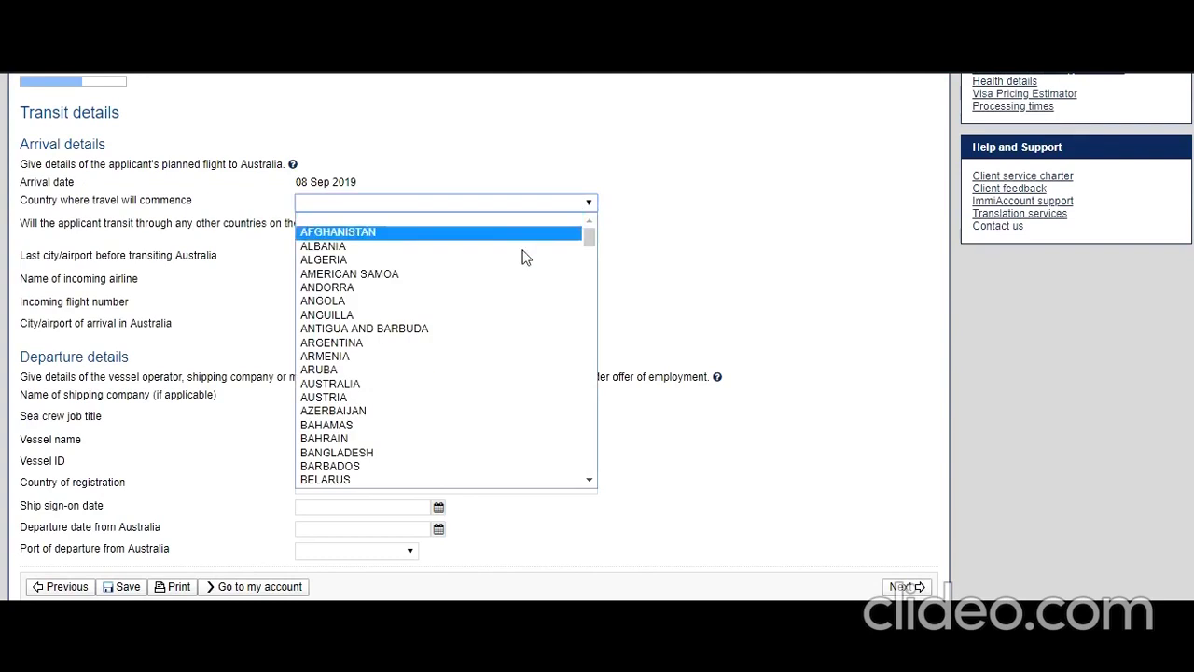
{"action": "key", "text": "i"}
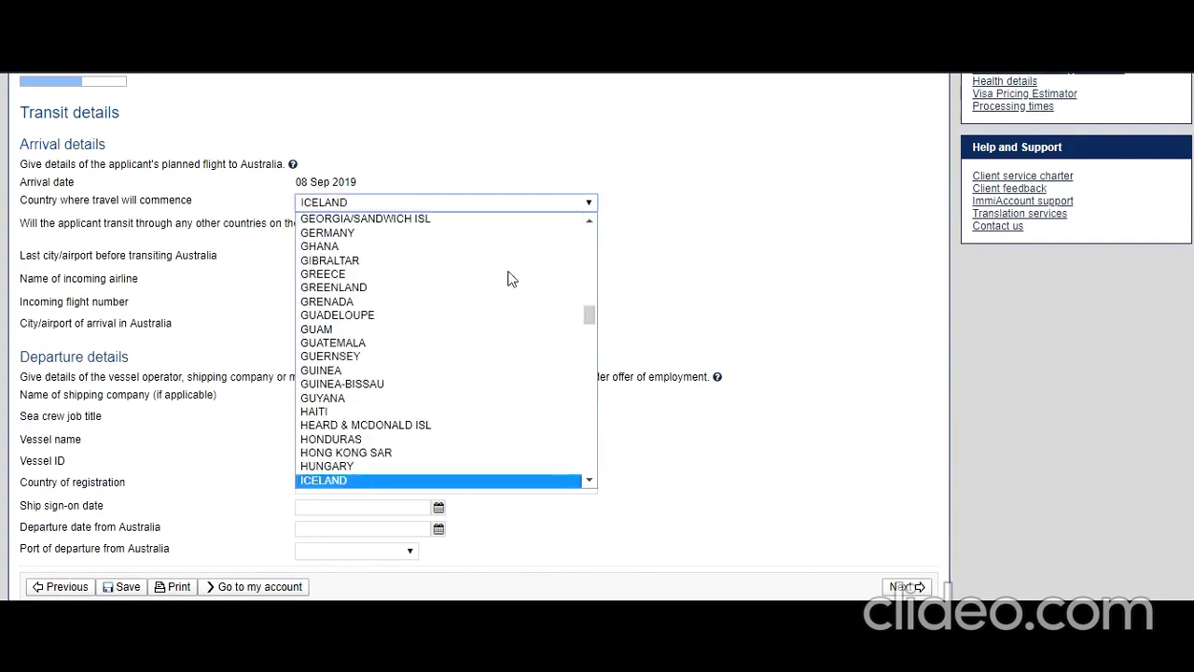
{"action": "key", "text": "i"}
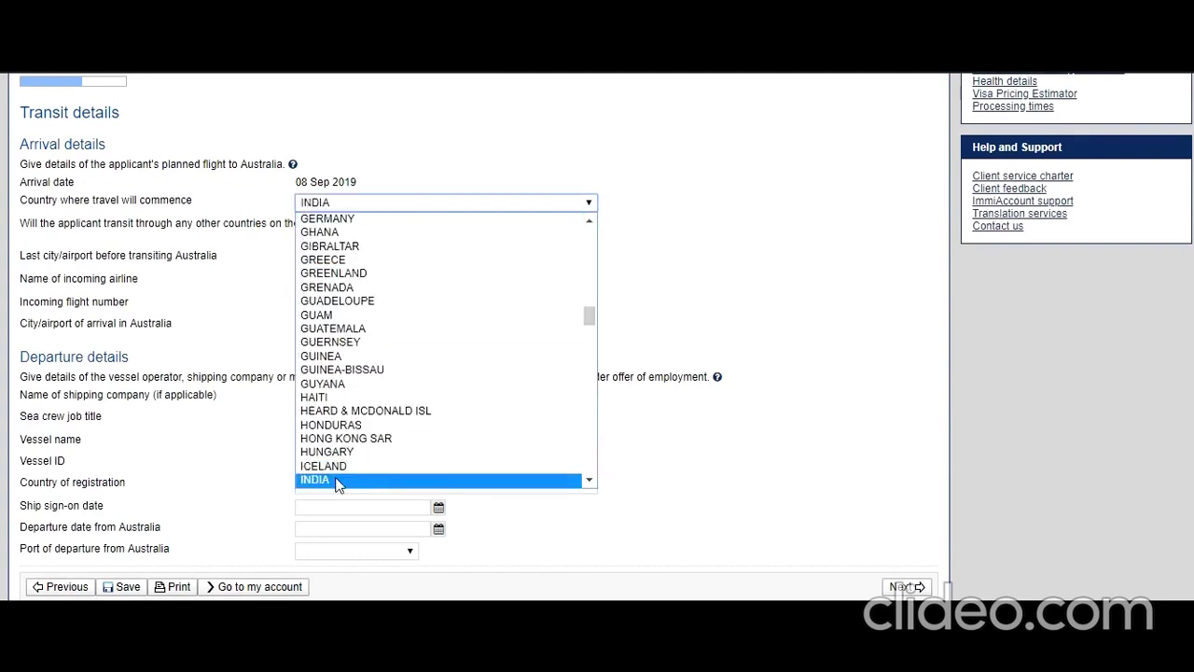
{"action": "left_click", "coordinate": [339, 480]}
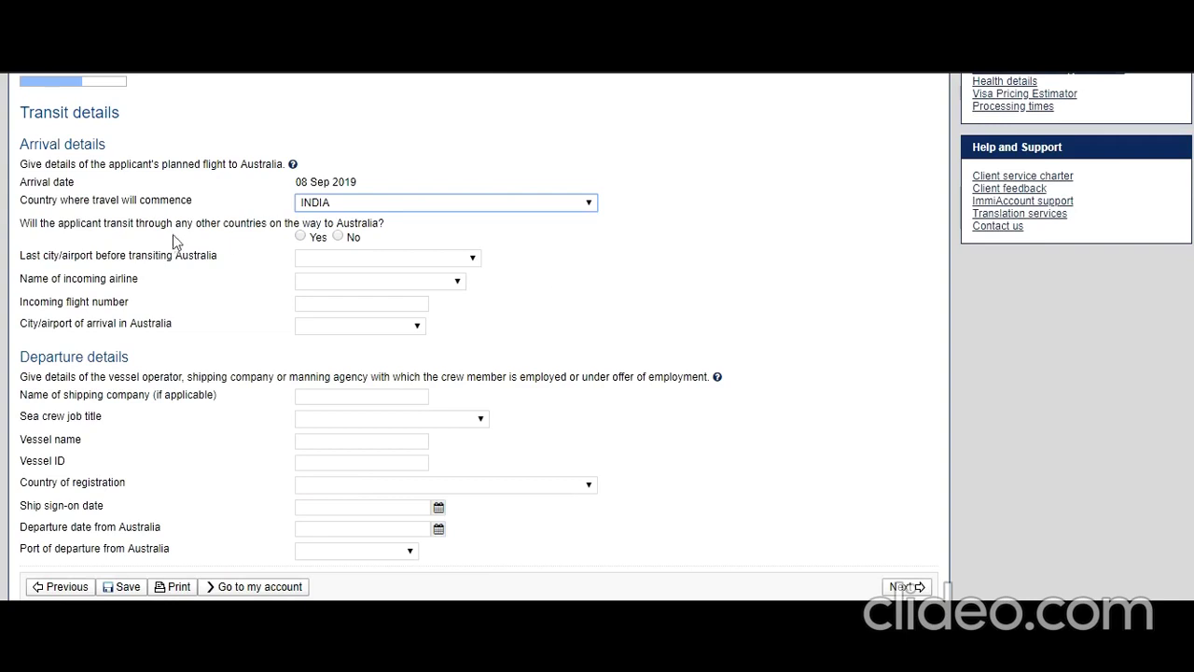
{"action": "left_click", "coordinate": [337, 236]}
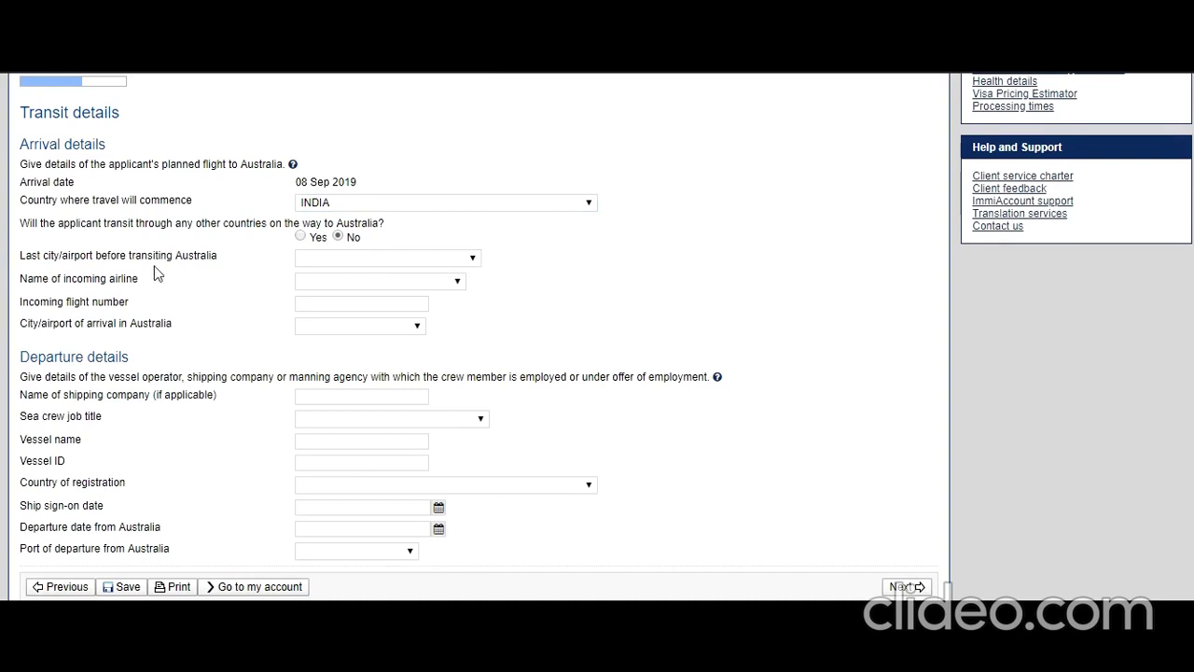
{"action": "left_click", "coordinate": [352, 259]}
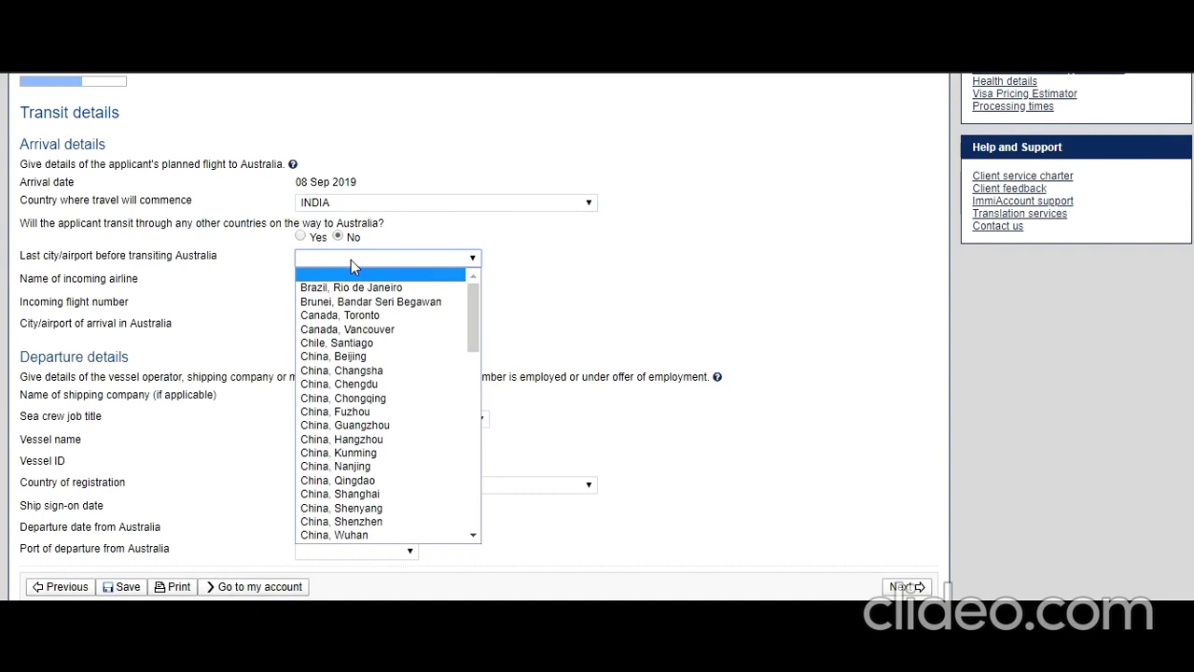
{"action": "left_click_drag", "start_coordinate": [474, 307], "coordinate": [478, 376]}
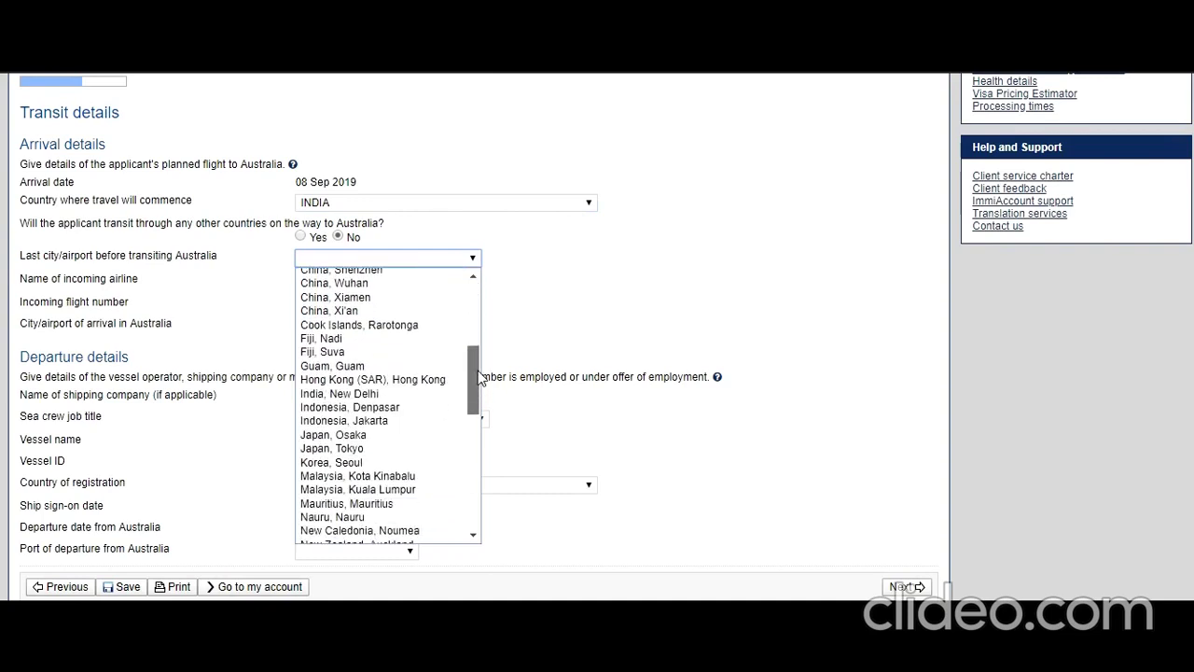
{"action": "left_click", "coordinate": [371, 396]}
{"action": "left_click", "coordinate": [499, 312]}
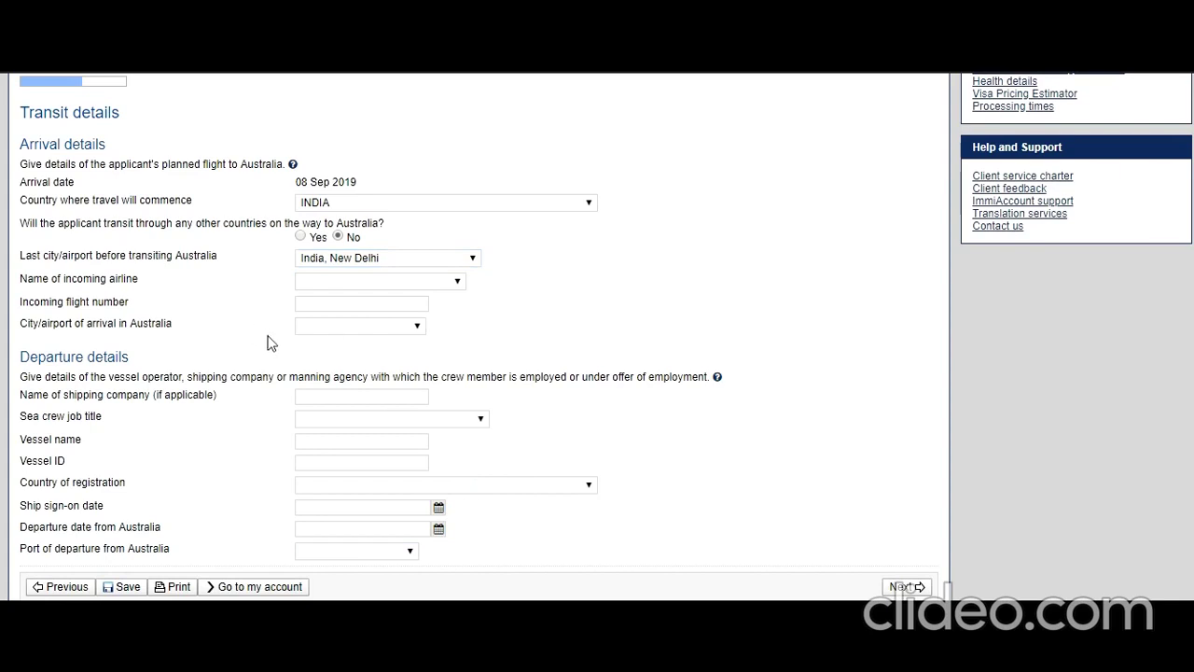
Set the incoming flight to Air India - AI flight AI4567, arriving in Sydney.
{"action": "left_click", "coordinate": [450, 289]}
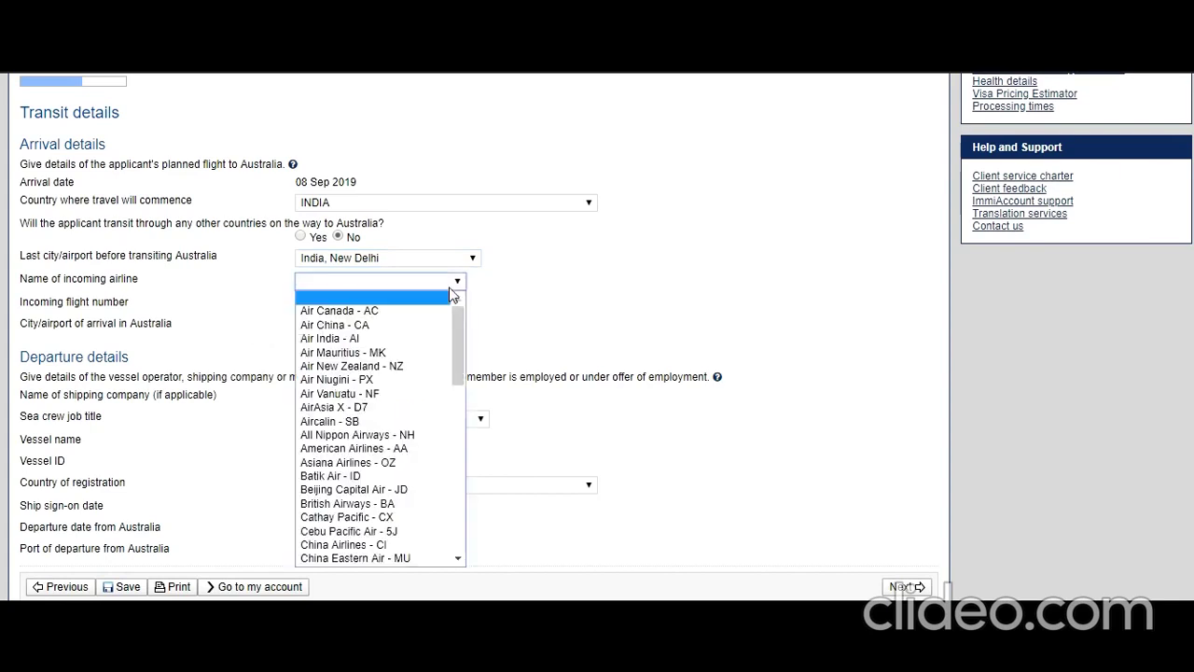
{"action": "left_click", "coordinate": [425, 338]}
{"action": "left_click", "coordinate": [367, 303]}
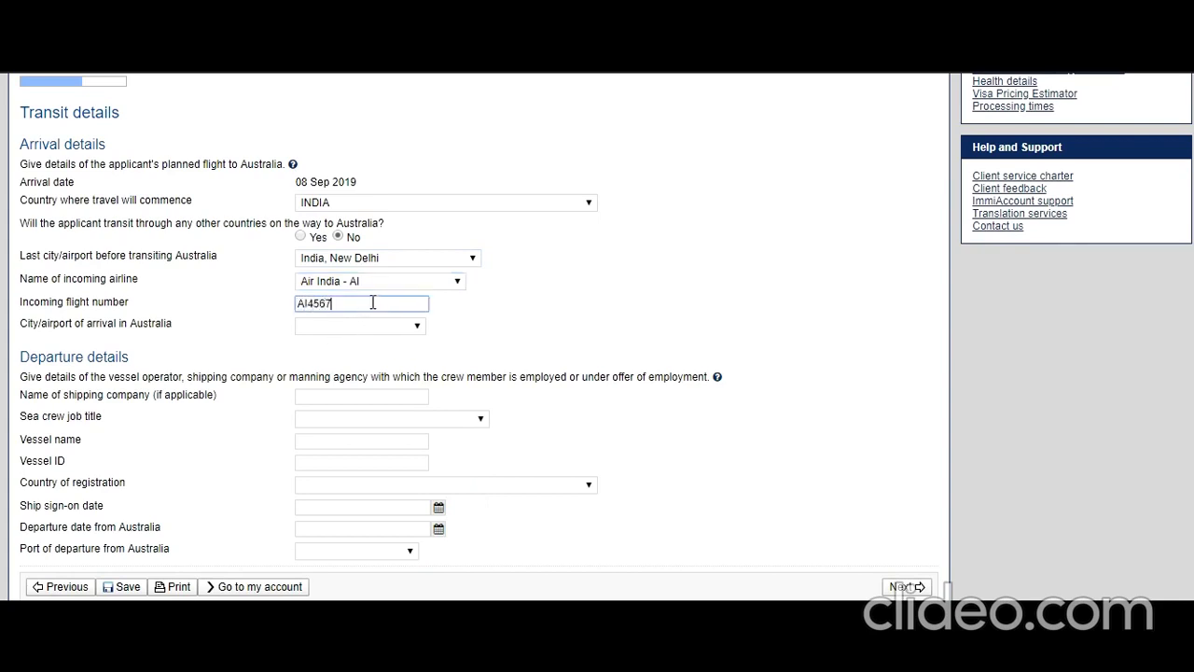
{"action": "left_click", "coordinate": [413, 343]}
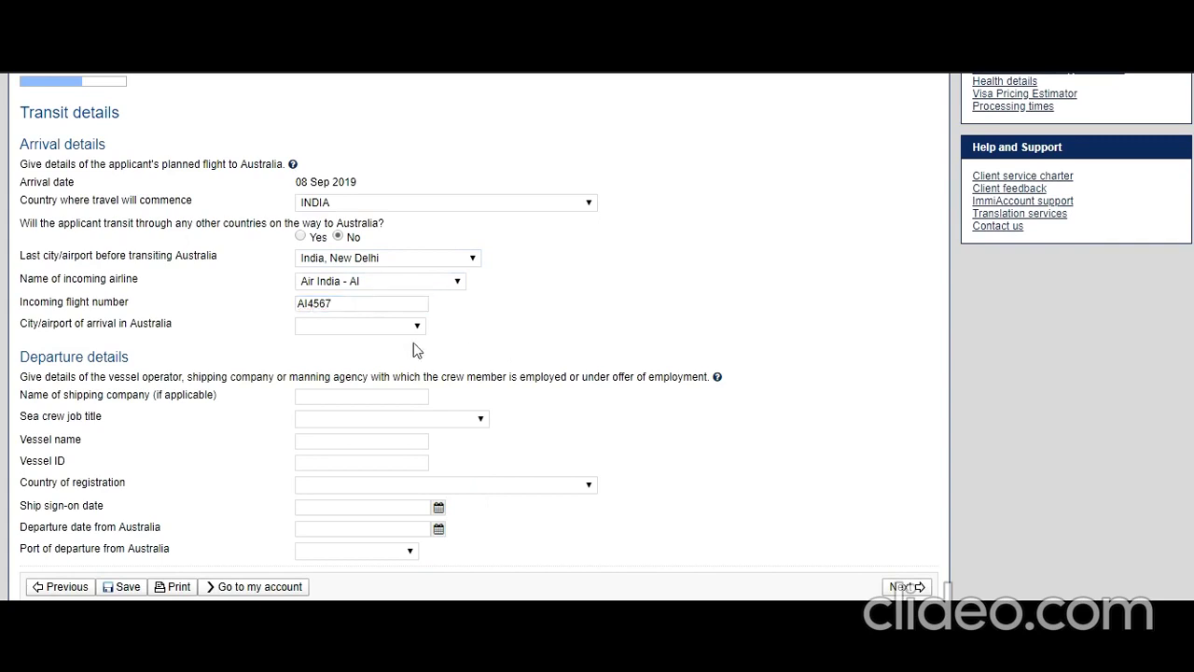
{"action": "left_click", "coordinate": [407, 326]}
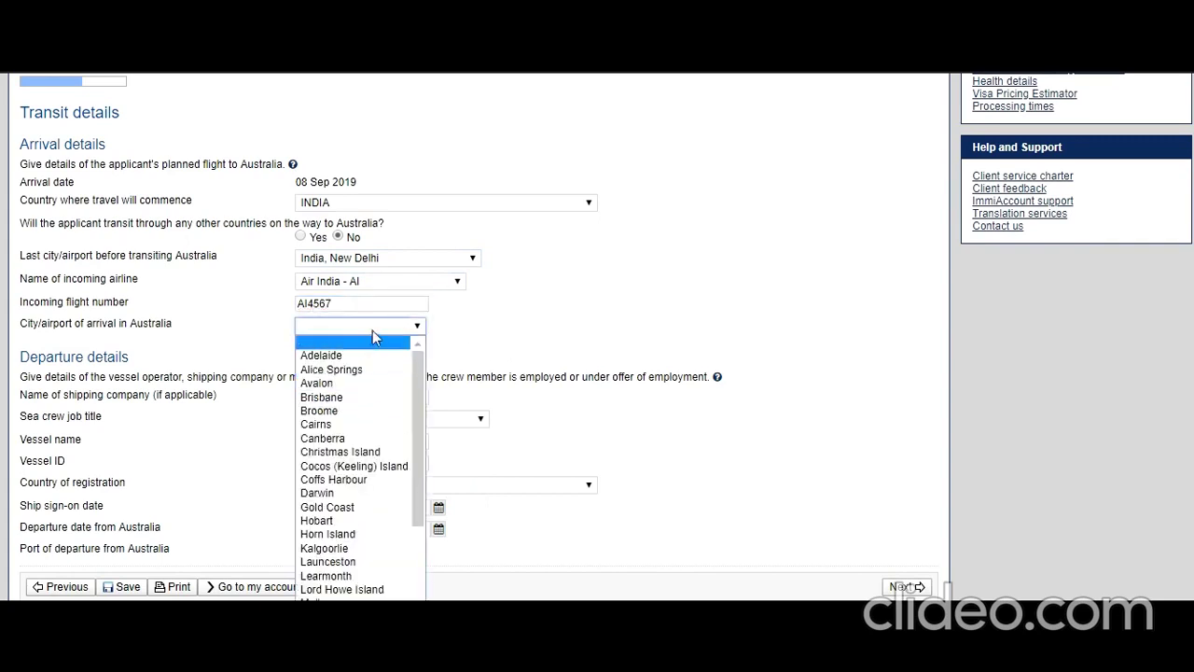
{"action": "scroll", "coordinate": [364, 418], "scroll_direction": "down", "scroll_amount": 2}
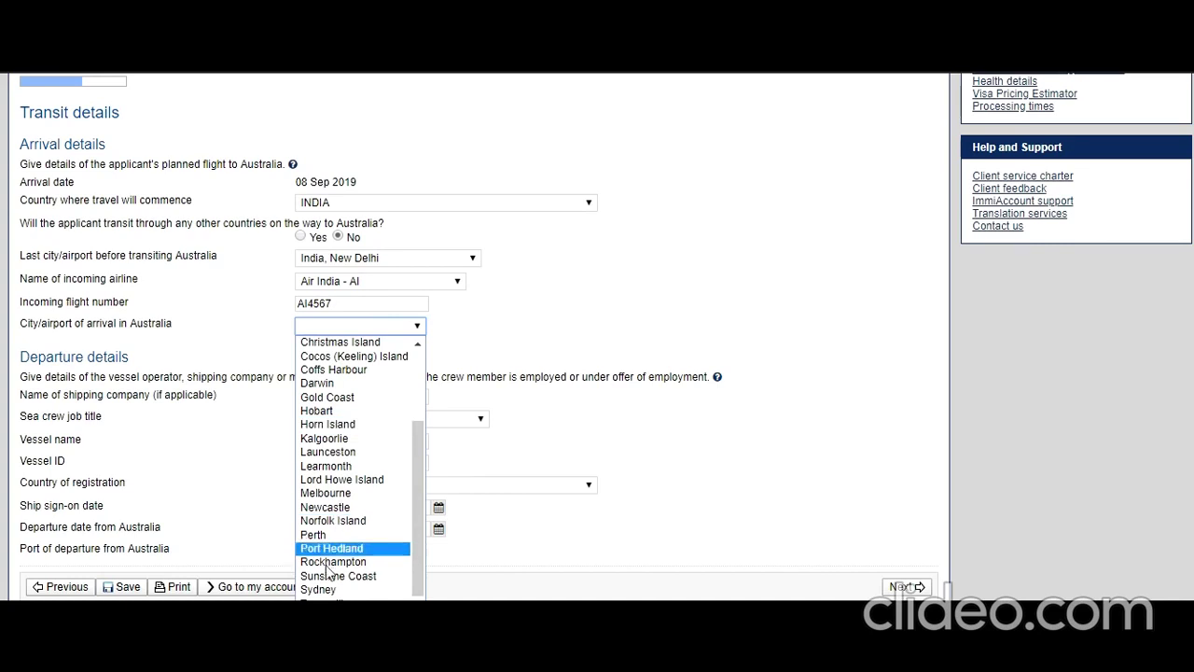
{"action": "left_click", "coordinate": [325, 590]}
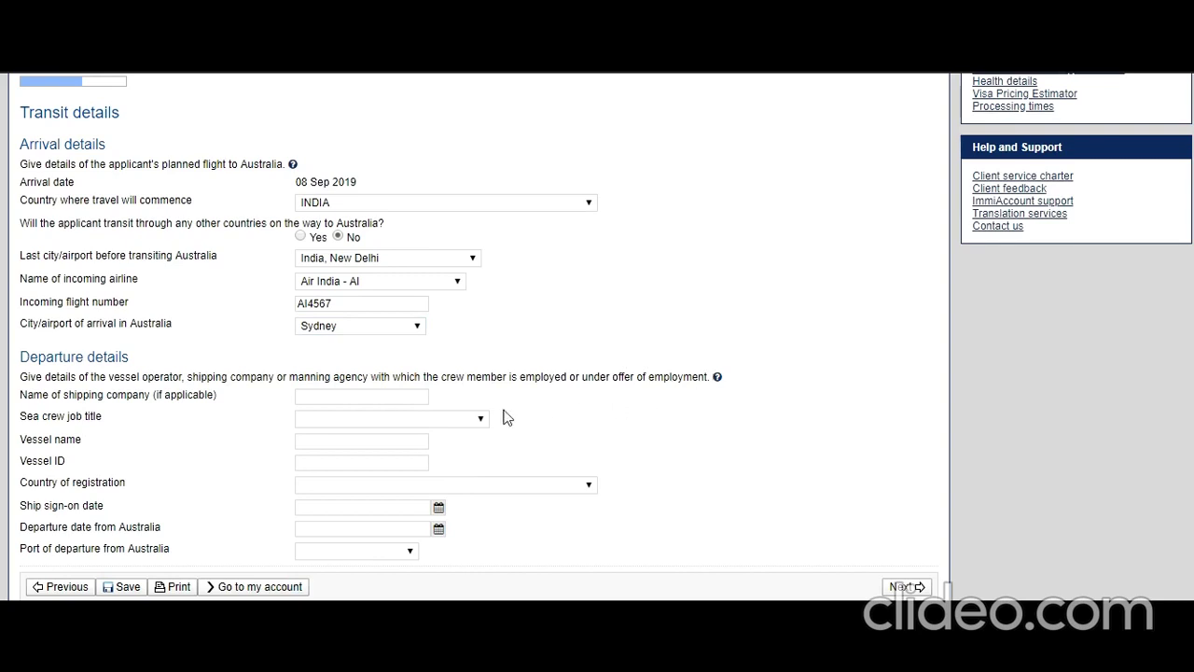
{"action": "left_click", "coordinate": [380, 397]}
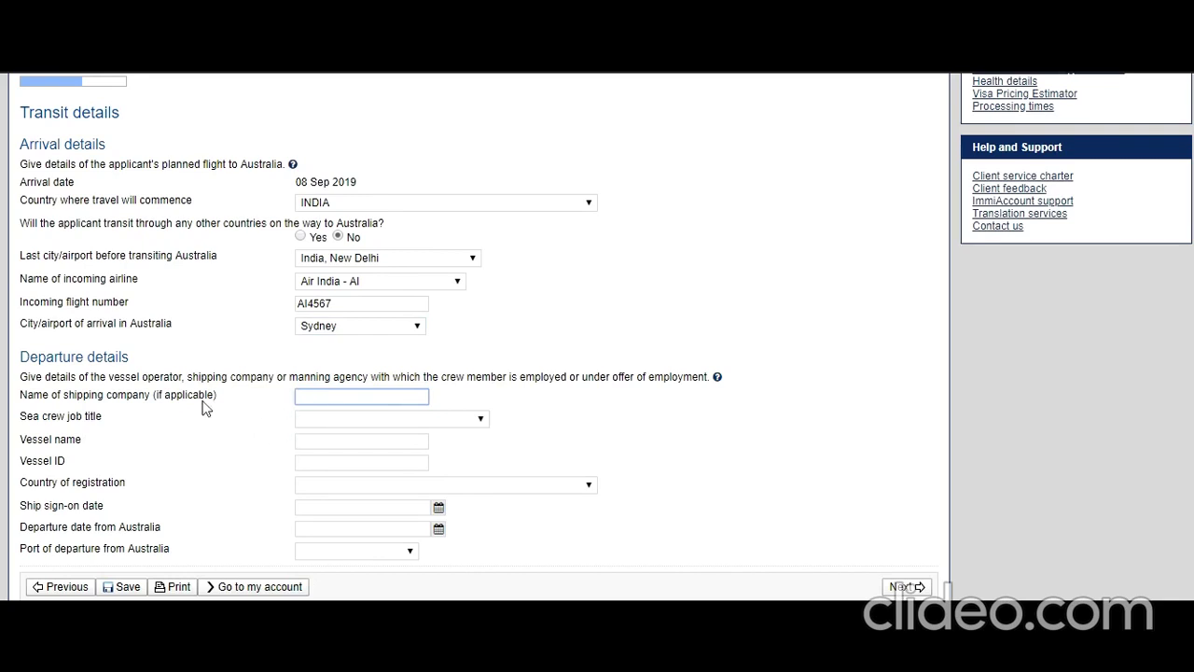
Set job title Crew Catering, vessel 'Aus Vessel', vessel ID AUS56764, registered in INDIA.
{"action": "left_click", "coordinate": [341, 420]}
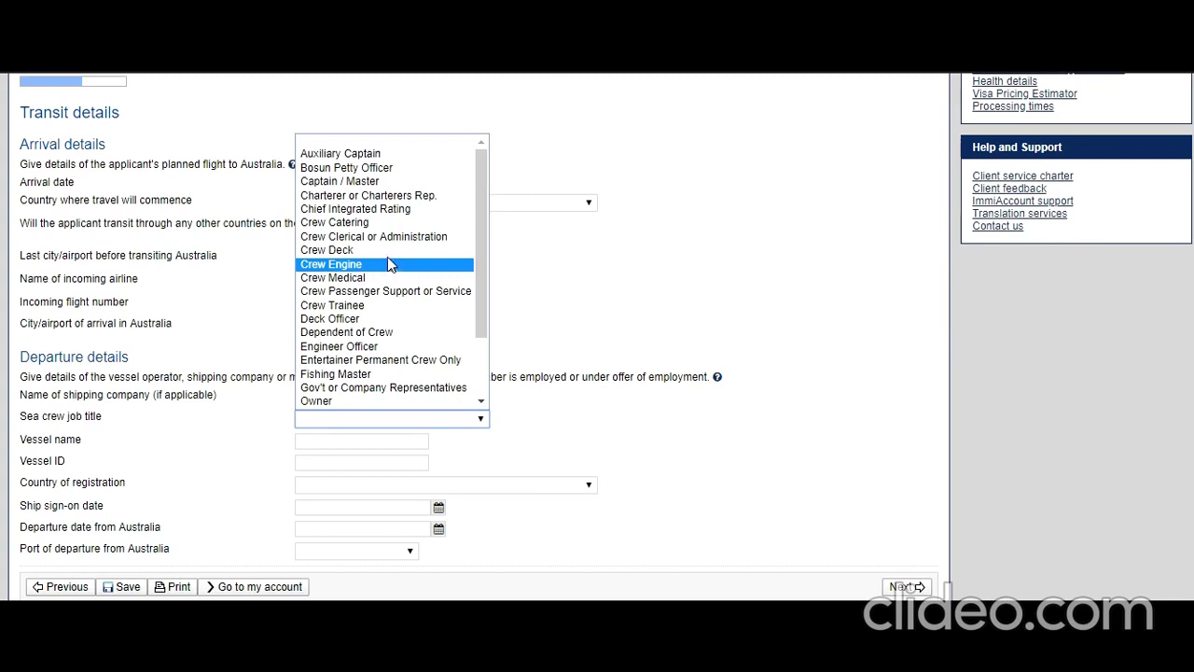
{"action": "left_click", "coordinate": [391, 224]}
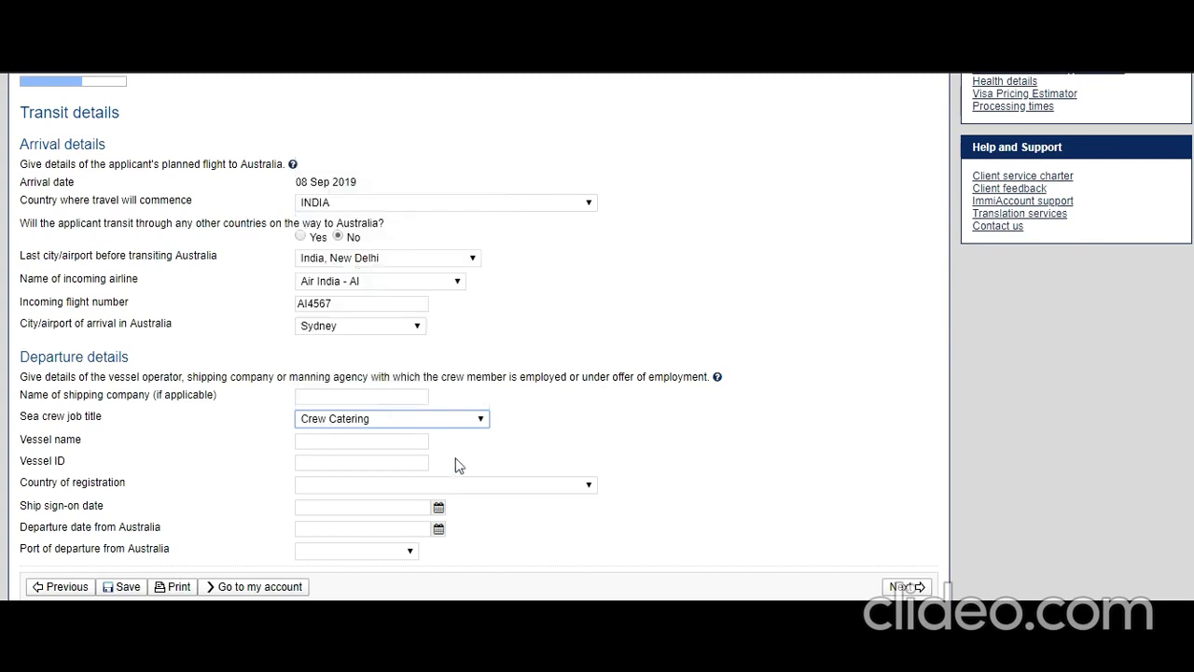
{"action": "left_click", "coordinate": [333, 440]}
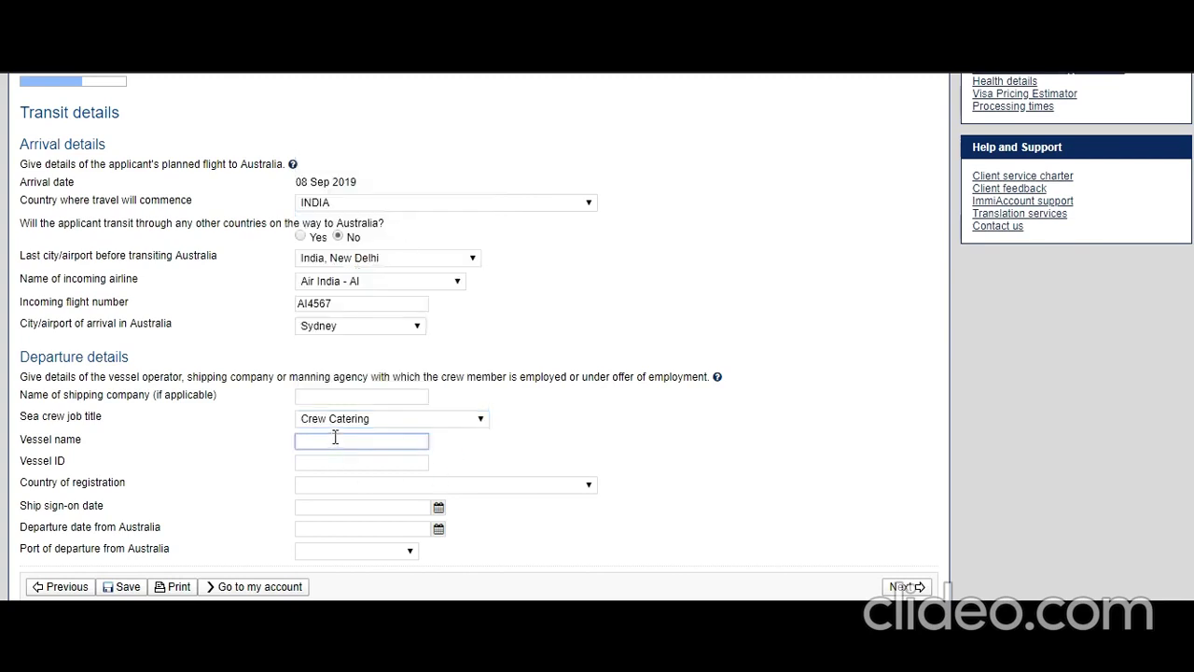
{"action": "type", "text": "Aus Vessel"}
{"action": "key", "text": "Tab"}
{"action": "type", "text": "AU"}
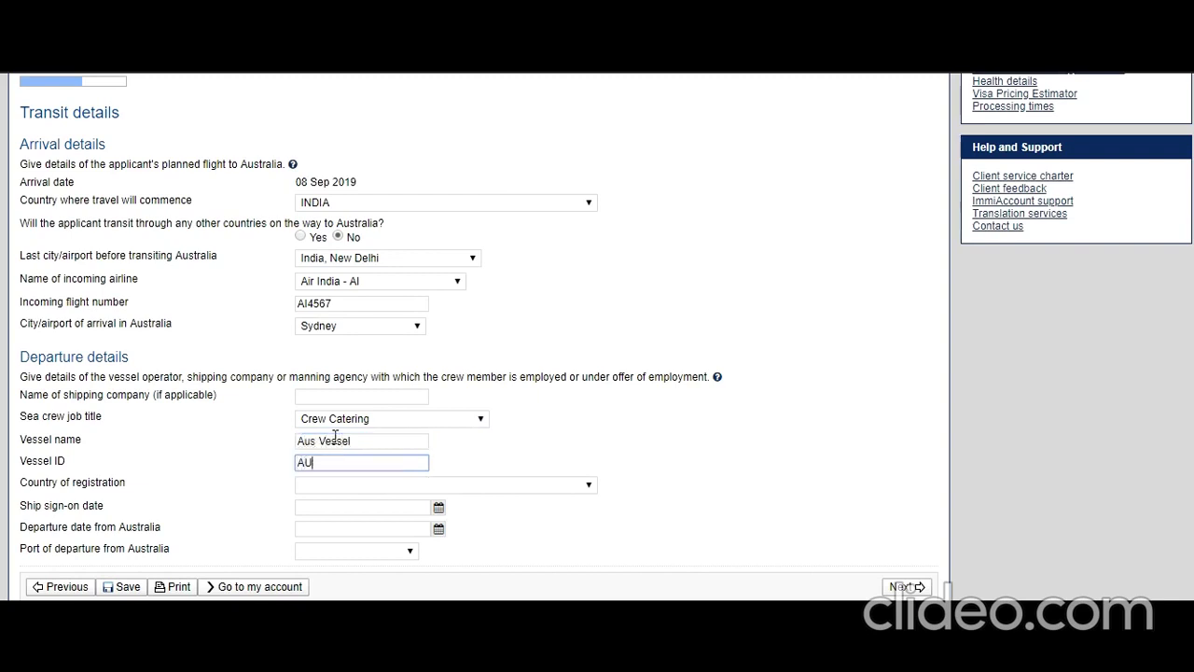
{"action": "type", "text": "S56764"}
{"action": "left_click", "coordinate": [367, 486]}
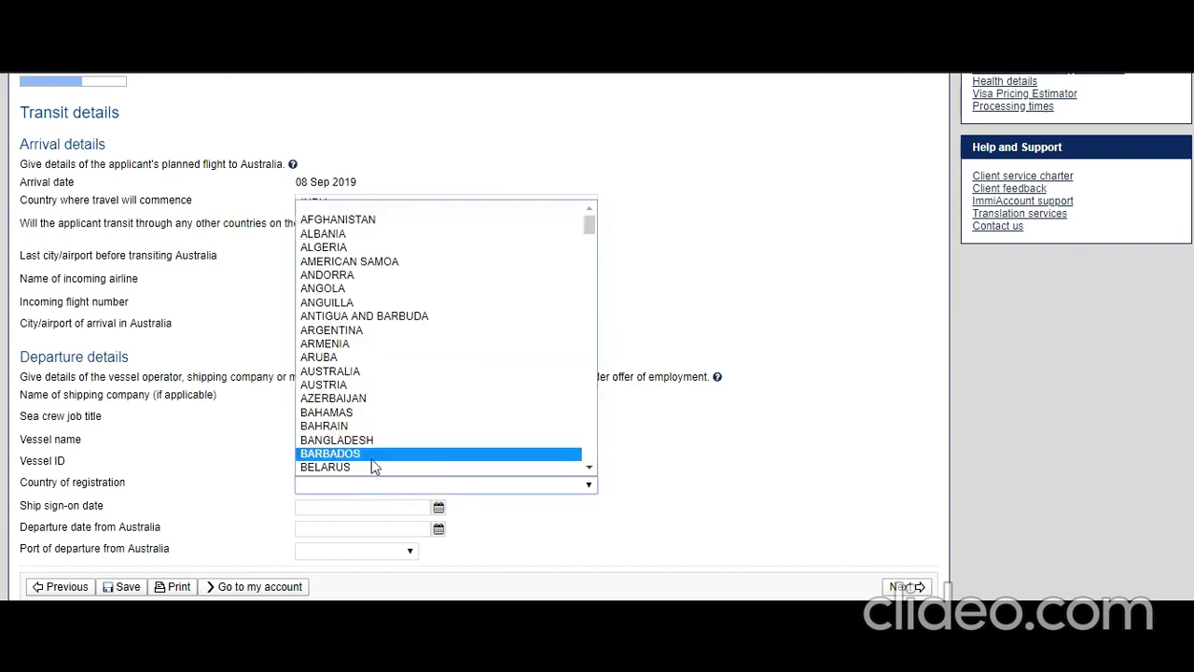
{"action": "type", "text": "in"}
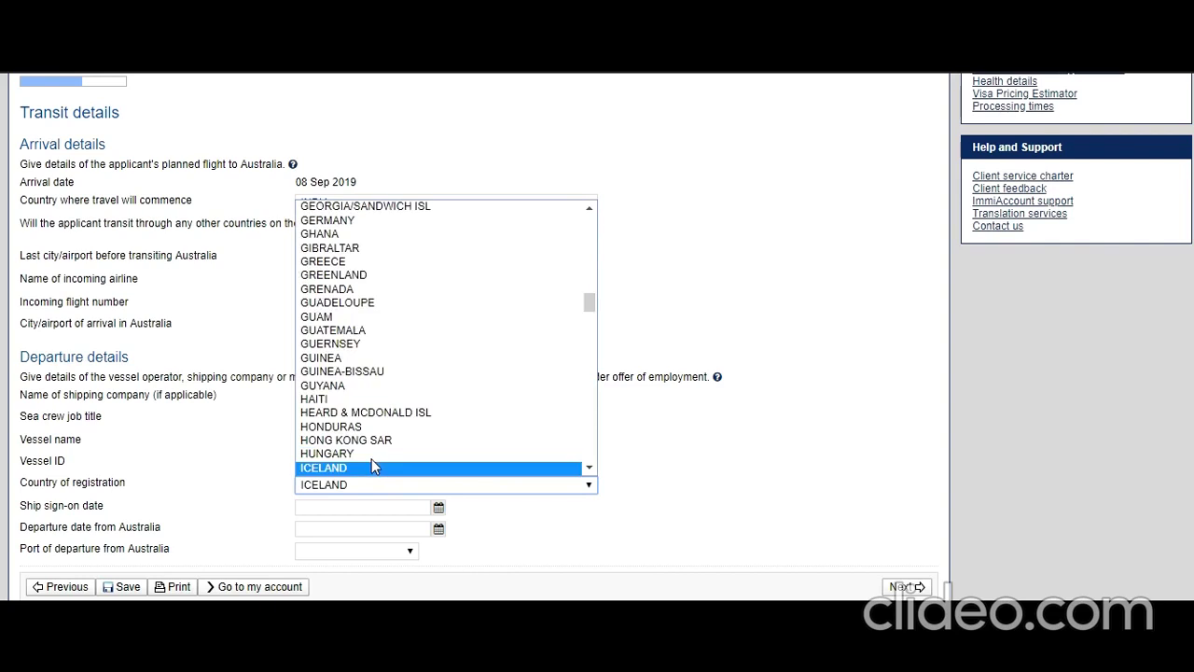
{"action": "scroll", "coordinate": [360, 474], "scroll_direction": "down", "scroll_amount": 1}
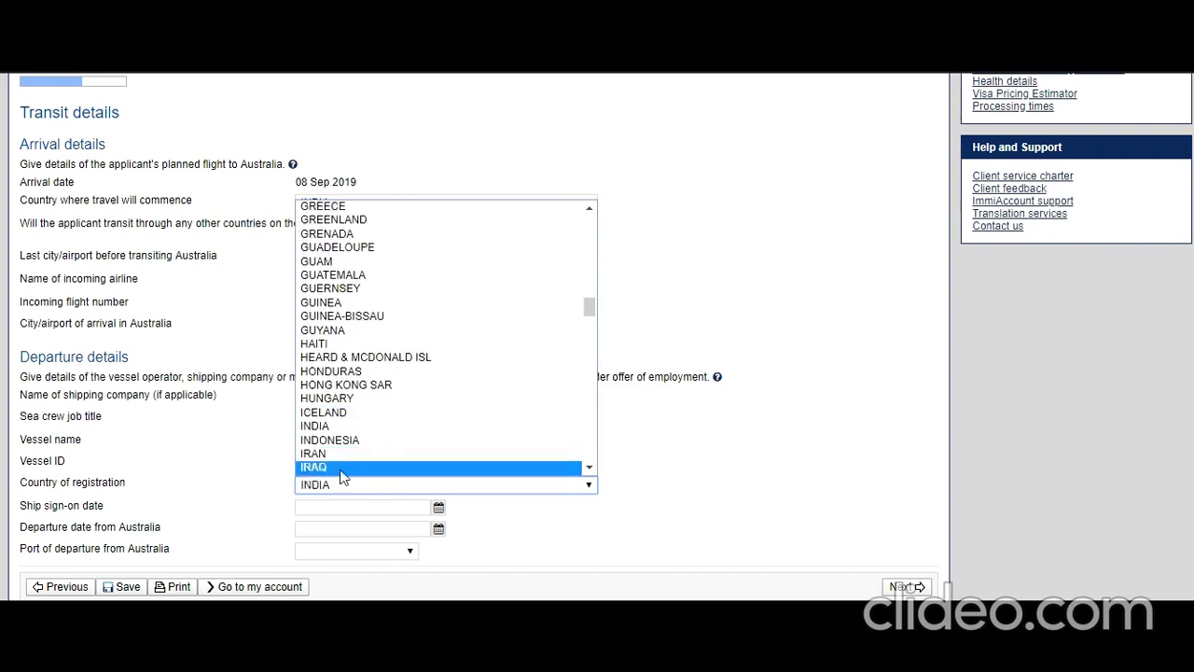
{"action": "left_click", "coordinate": [303, 425]}
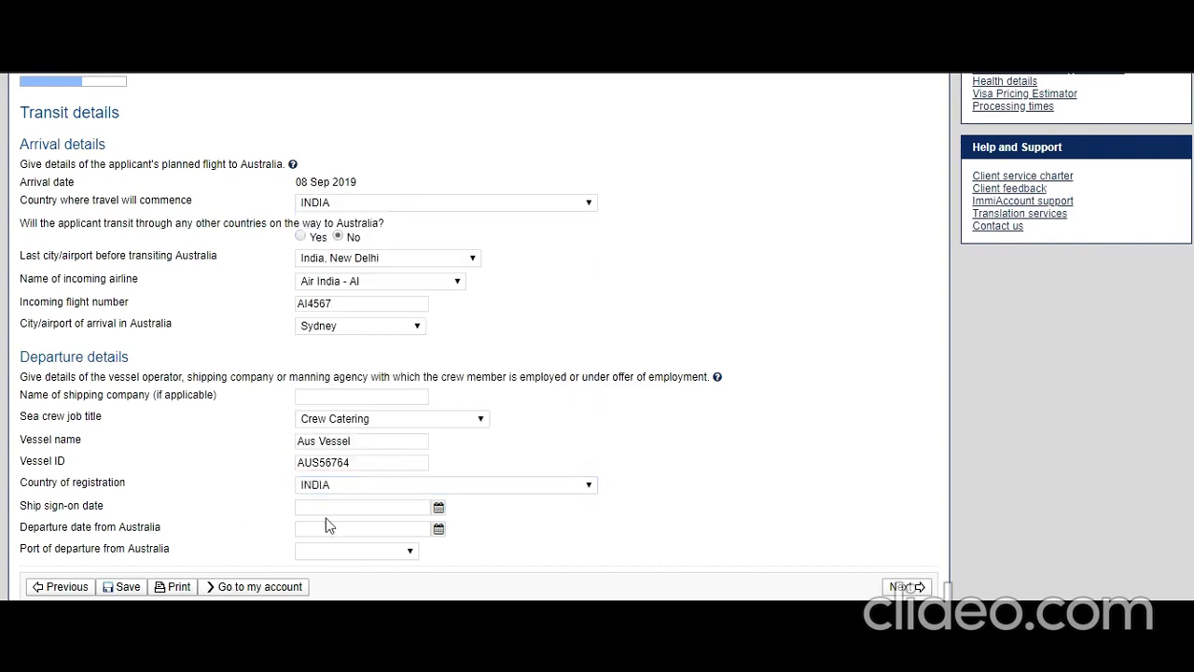
Set ship sign-on 01 Aug 2019, departure 09 Sep 2019, departure port Sydney.
{"action": "left_click", "coordinate": [438, 508]}
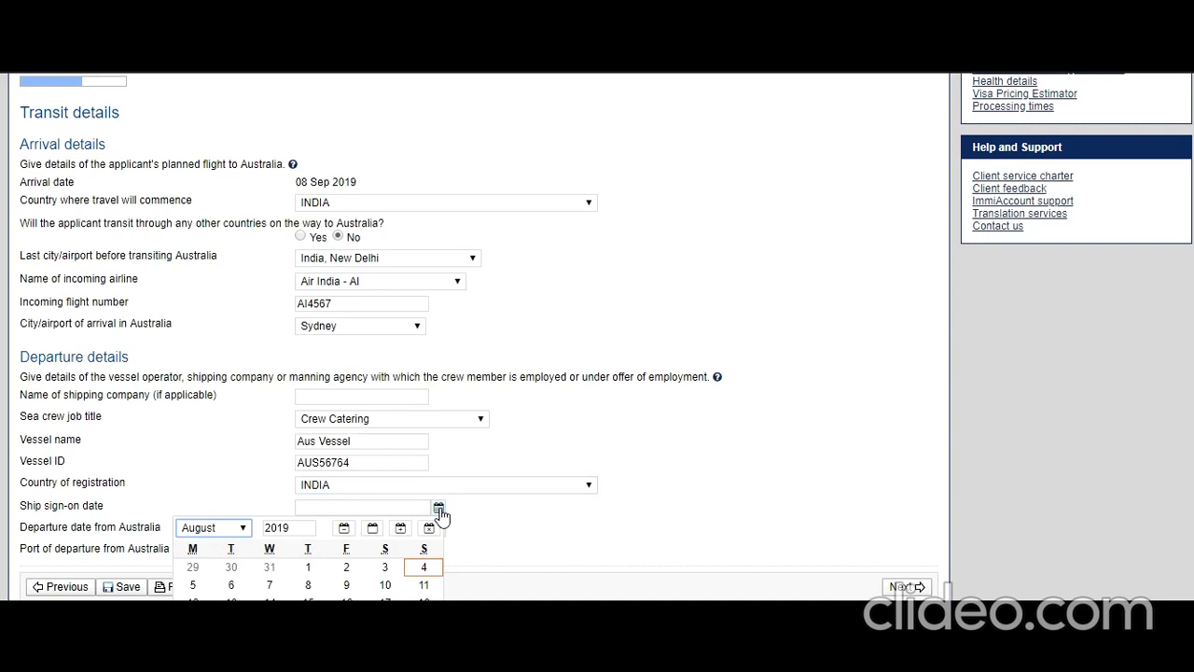
{"action": "left_click", "coordinate": [309, 567]}
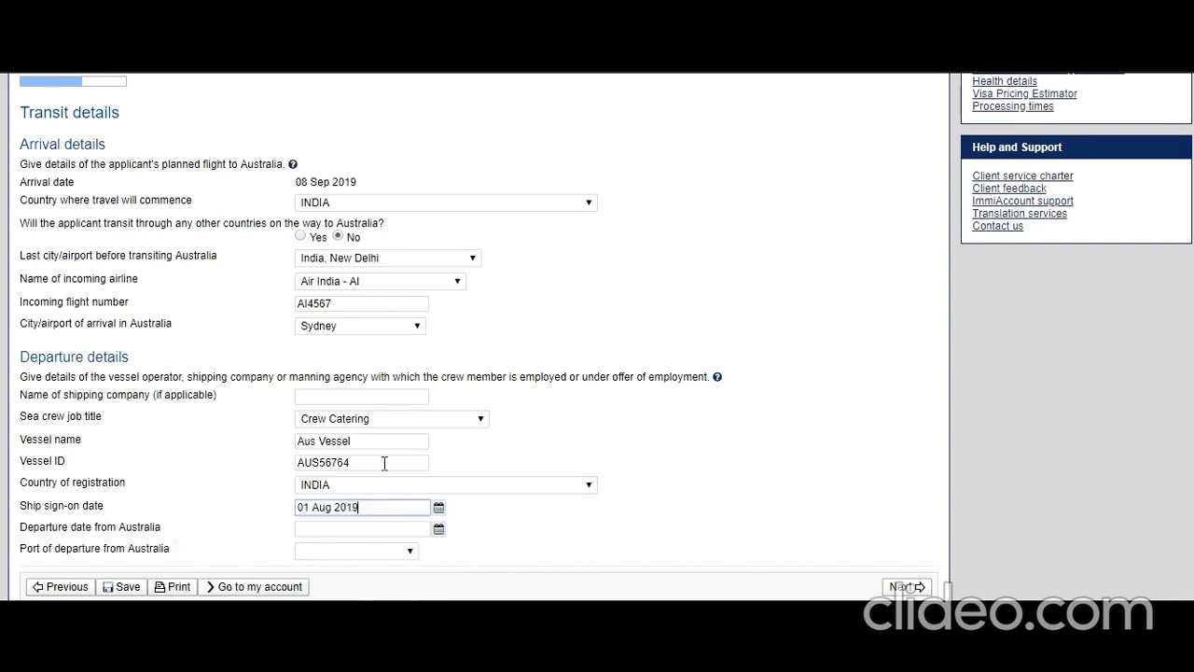
{"action": "left_click", "coordinate": [438, 530]}
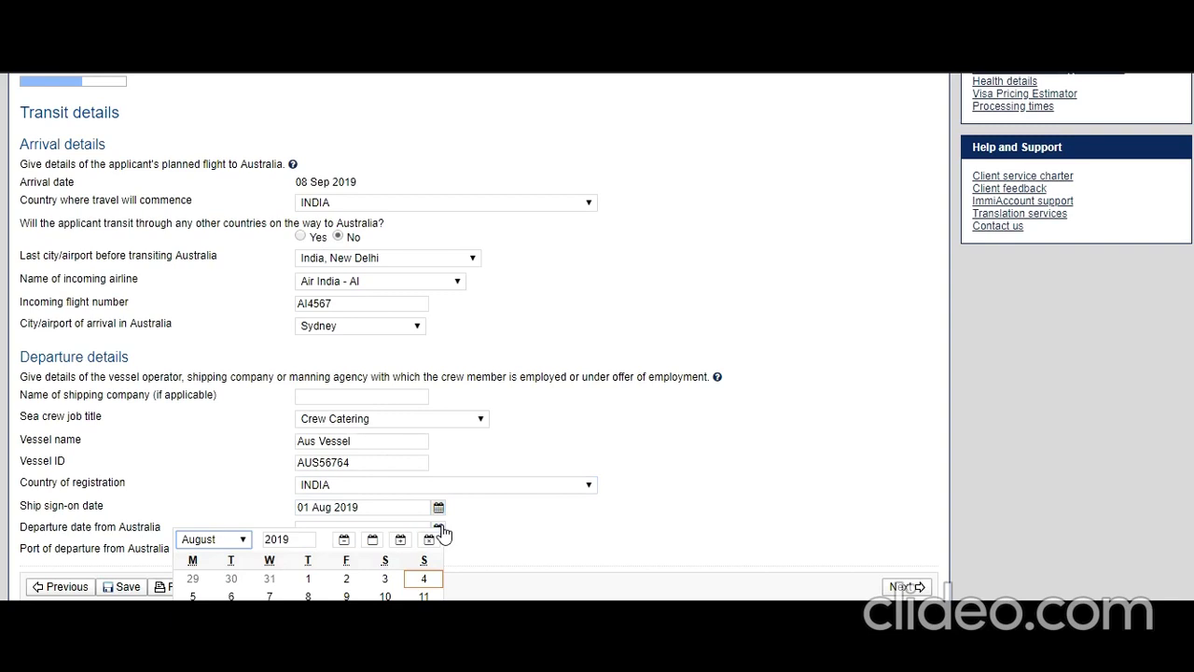
{"action": "left_click", "coordinate": [250, 541]}
{"action": "left_click", "coordinate": [235, 484]}
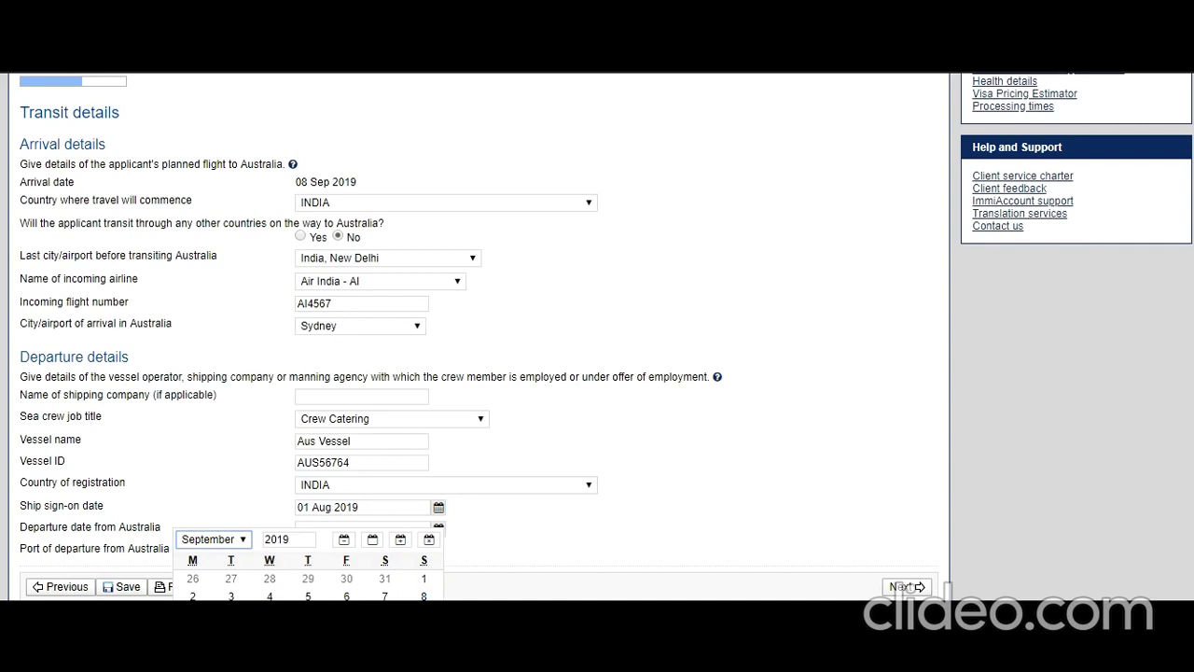
{"action": "left_click", "coordinate": [424, 596]}
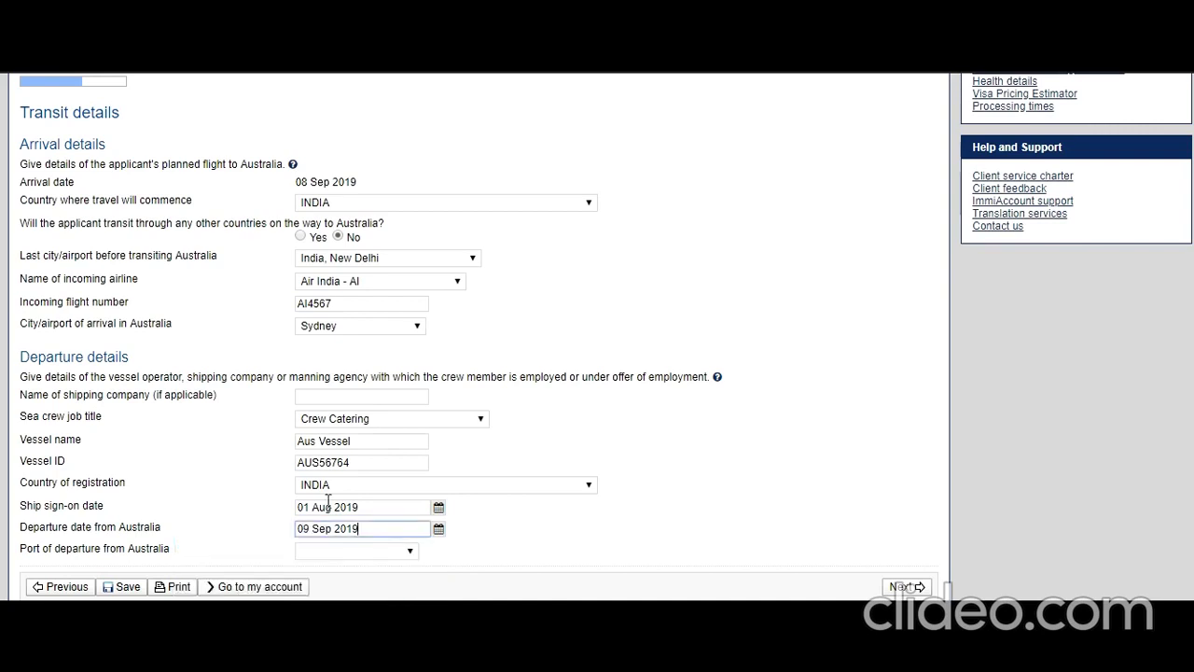
{"action": "left_click", "coordinate": [413, 552]}
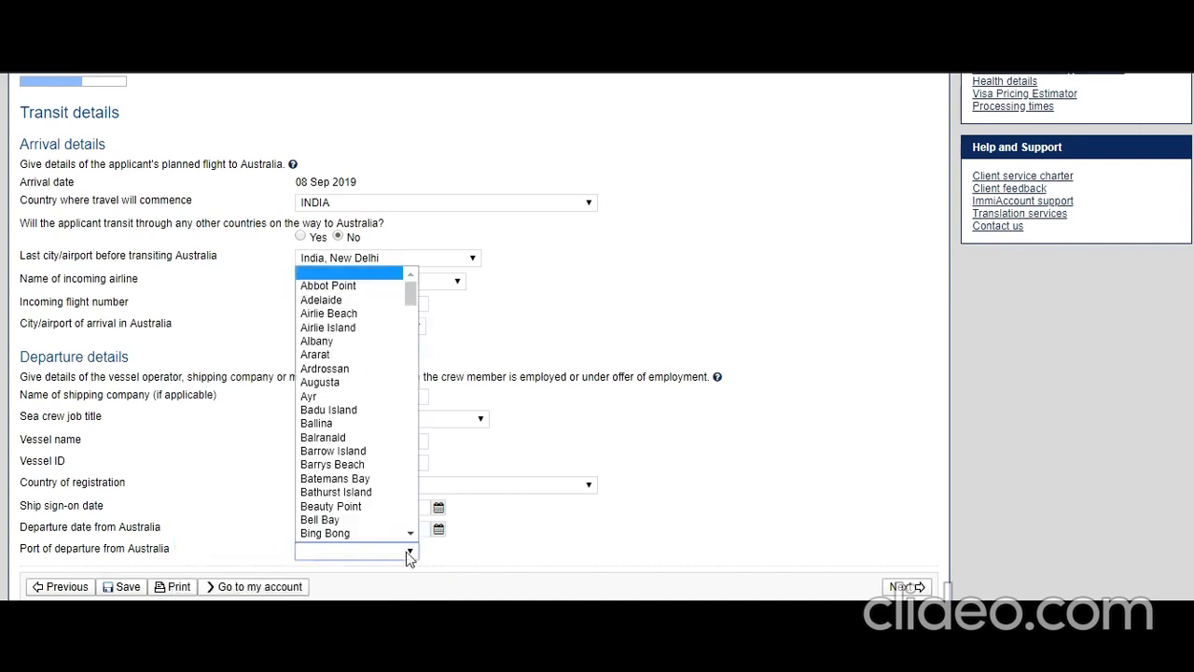
{"action": "scroll", "coordinate": [366, 379], "scroll_direction": "down", "scroll_amount": 20}
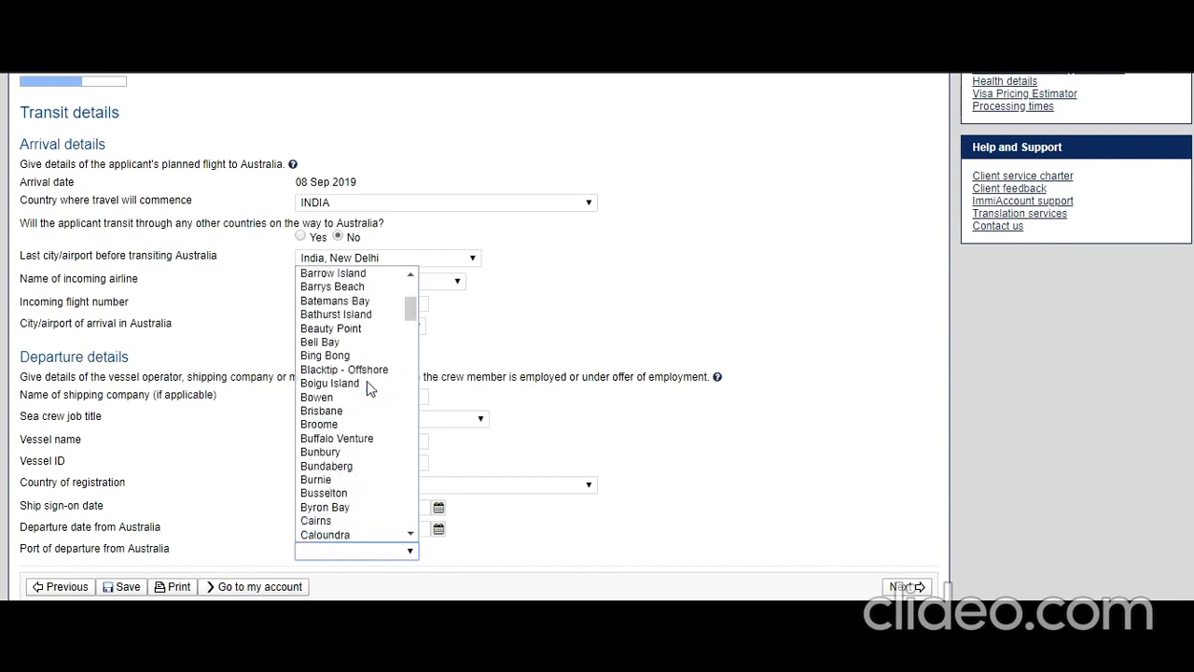
{"action": "scroll", "coordinate": [367, 383], "scroll_direction": "down", "scroll_amount": 20}
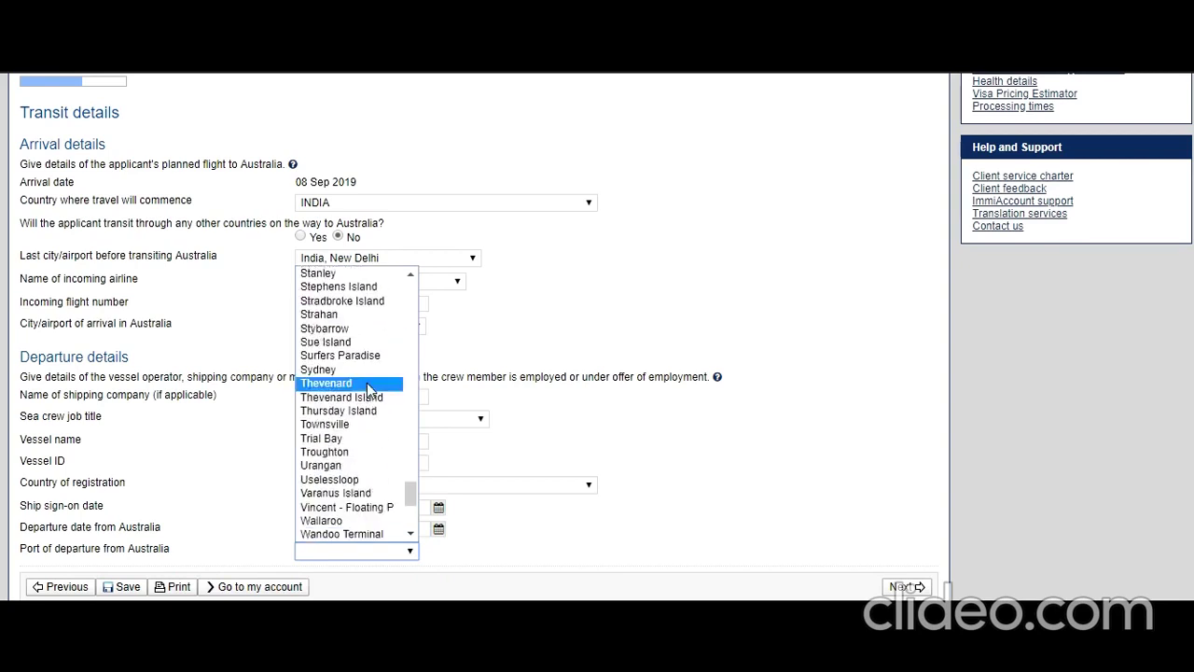
{"action": "left_click", "coordinate": [366, 371]}
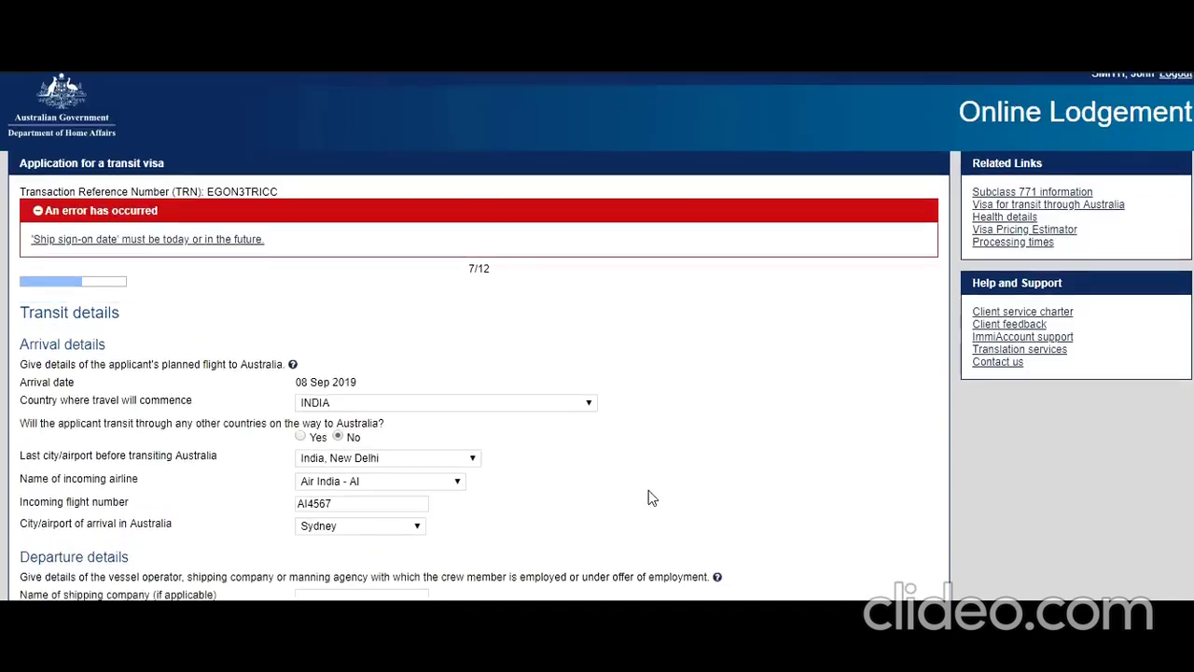
Change the ship sign-on date, trying 04 and 17 Aug before settling on 08 Sep 2019.
{"action": "scroll", "coordinate": [651, 497], "scroll_direction": "down", "scroll_amount": 3}
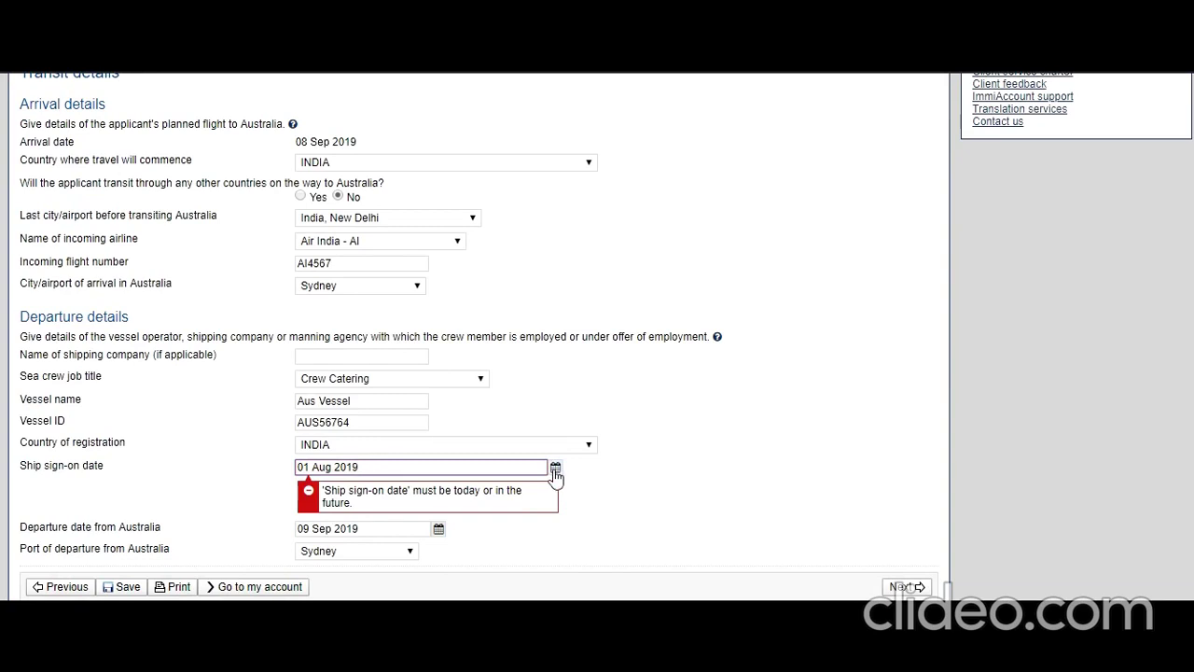
{"action": "left_click", "coordinate": [554, 469]}
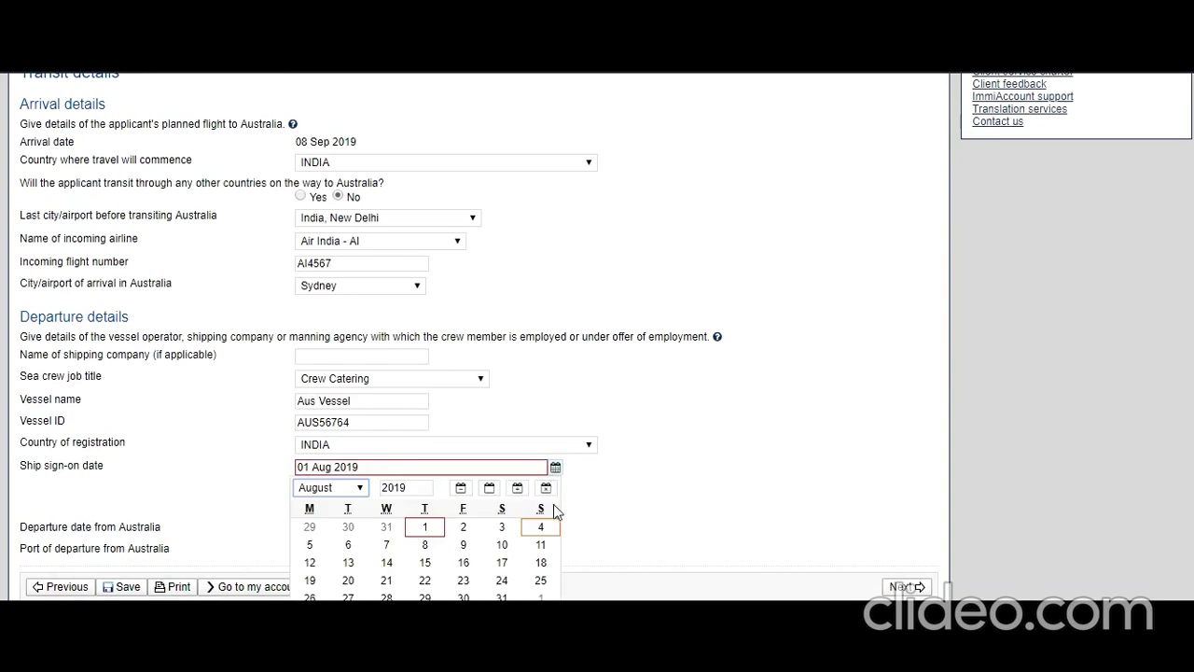
{"action": "left_click", "coordinate": [541, 528]}
{"action": "left_click", "coordinate": [555, 467]}
{"action": "left_click", "coordinate": [501, 563]}
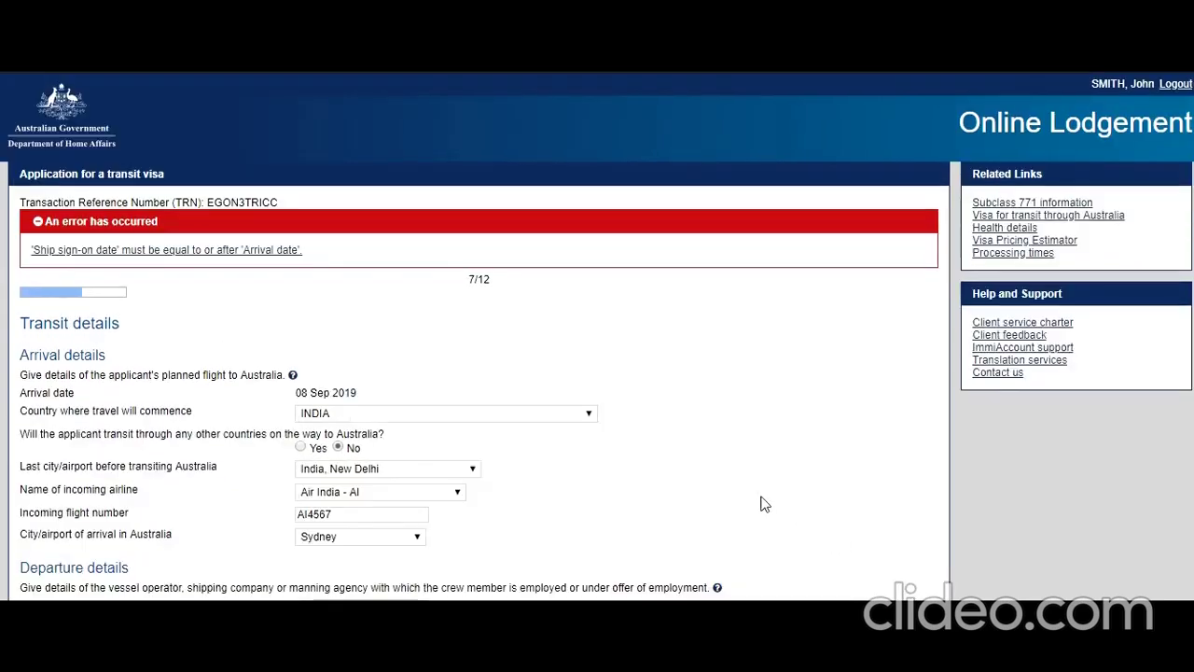
{"action": "scroll", "coordinate": [763, 504], "scroll_direction": "down", "scroll_amount": 3}
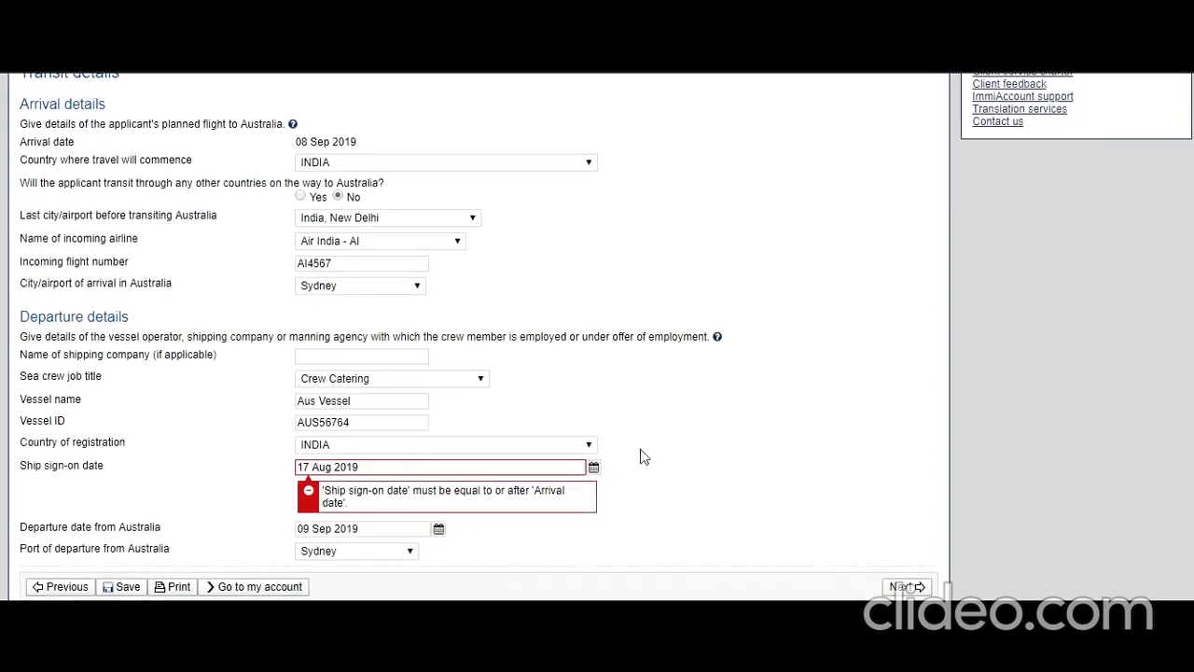
{"action": "left_click", "coordinate": [594, 466]}
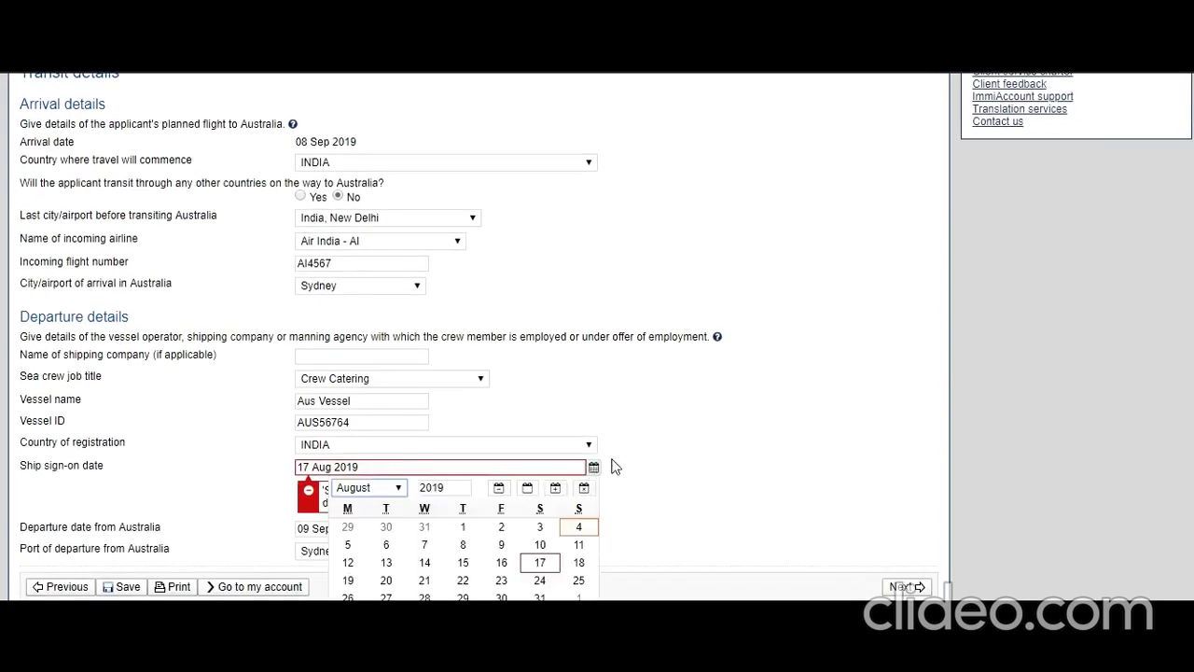
{"action": "left_click", "coordinate": [394, 490]}
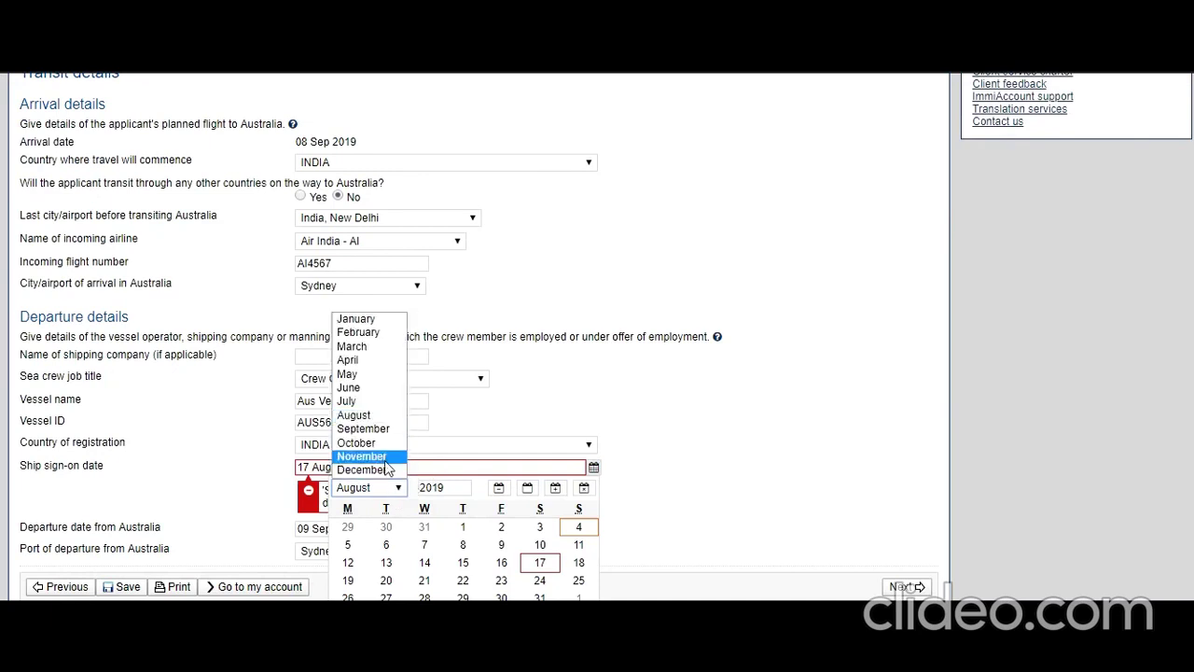
{"action": "left_click", "coordinate": [386, 429]}
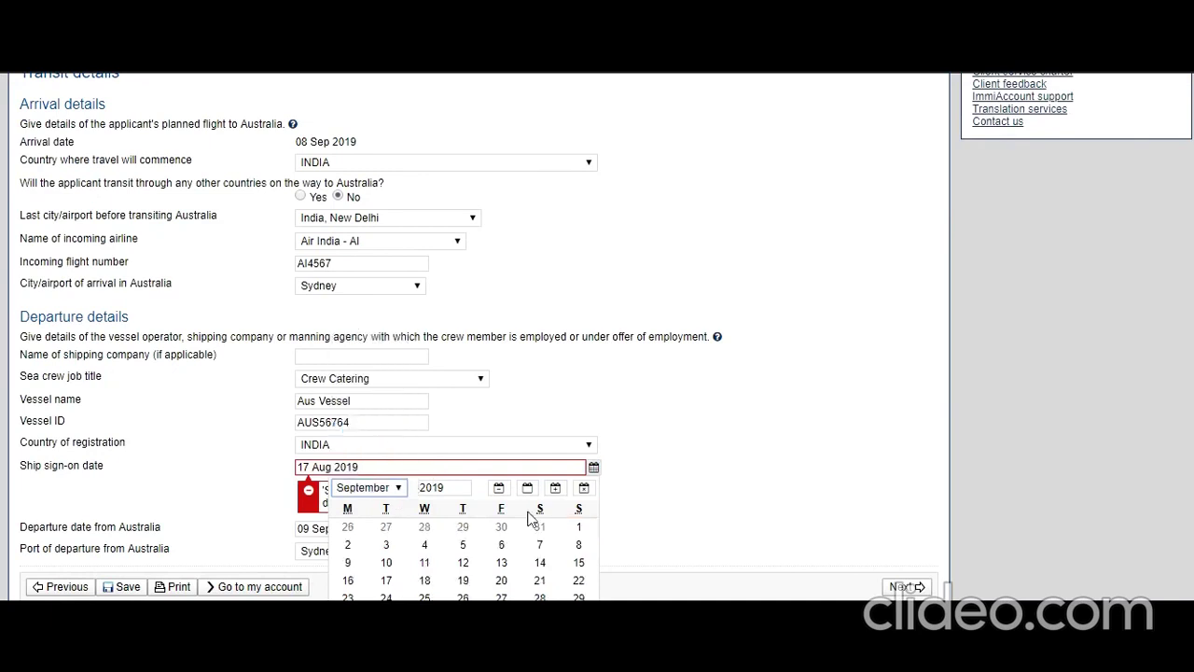
{"action": "left_click", "coordinate": [580, 546]}
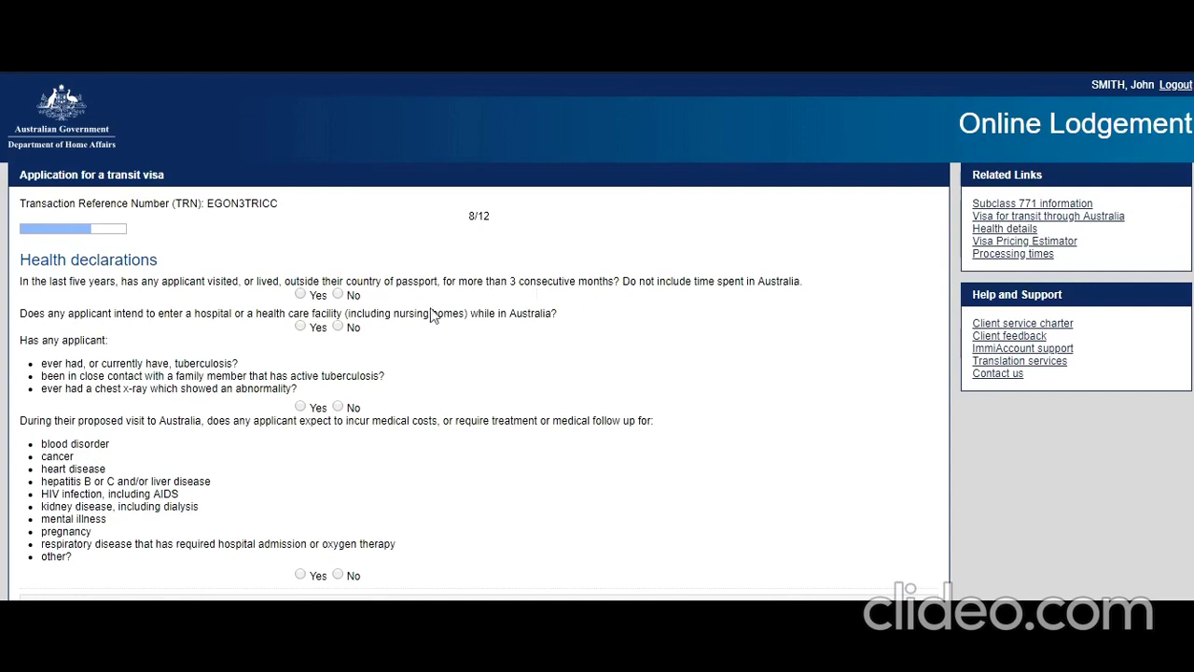
Answer No to the overseas stay, hospital visit, tuberculosis and medical costs questions.
{"action": "left_click", "coordinate": [338, 295]}
{"action": "left_click", "coordinate": [339, 328]}
{"action": "left_click", "coordinate": [338, 408]}
{"action": "left_click", "coordinate": [338, 576]}
On Character declarations, answer the pending legal action question No, correcting an initial Yes.
{"action": "left_click", "coordinate": [835, 599]}
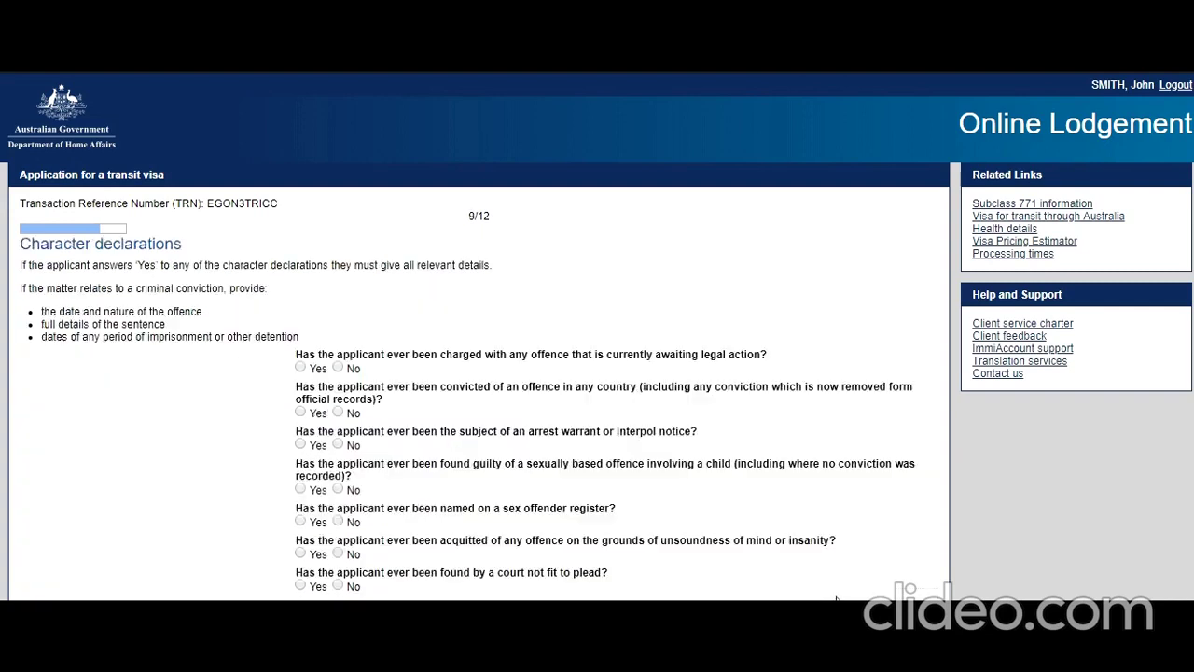
{"action": "scroll", "coordinate": [408, 369], "scroll_direction": "down", "scroll_amount": 1}
{"action": "scroll", "coordinate": [409, 369], "scroll_direction": "down", "scroll_amount": 1}
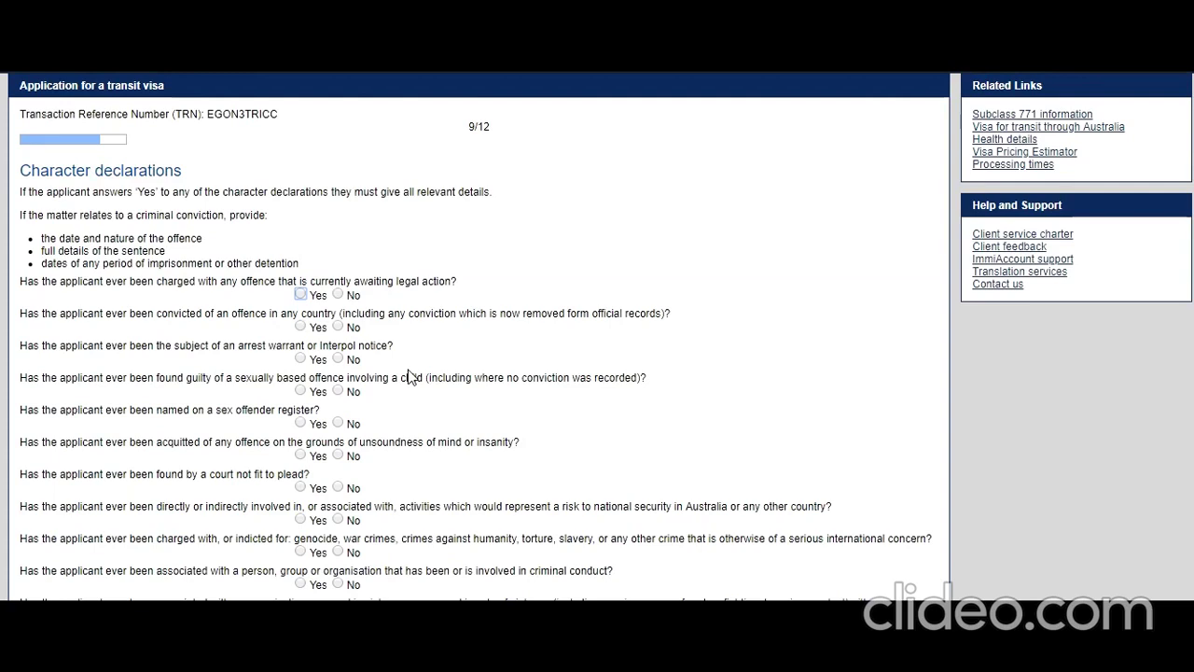
{"action": "scroll", "coordinate": [408, 377], "scroll_direction": "down", "scroll_amount": 3}
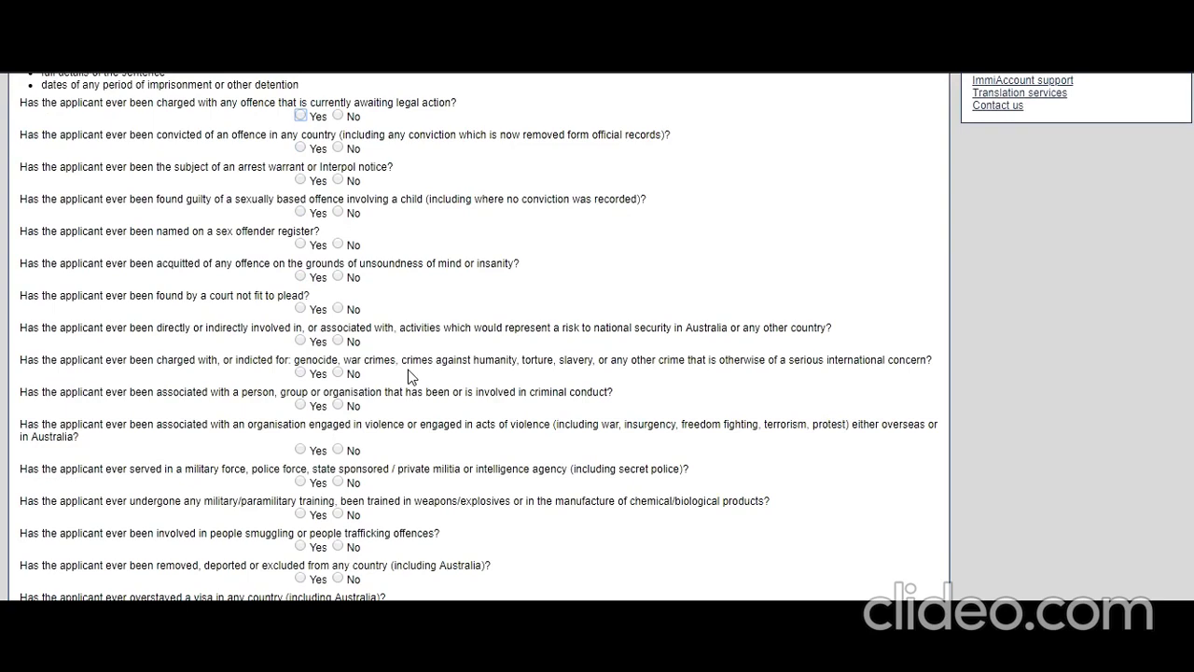
{"action": "scroll", "coordinate": [408, 376], "scroll_direction": "up", "scroll_amount": 3}
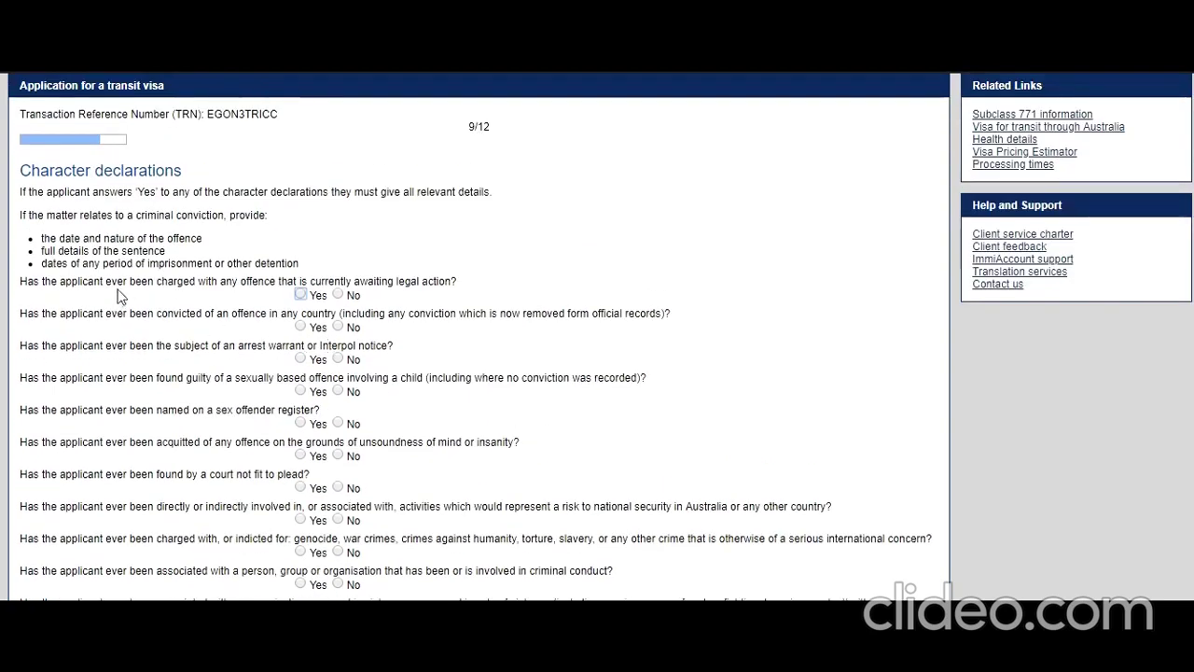
{"action": "left_click", "coordinate": [302, 295]}
{"action": "left_click", "coordinate": [340, 295]}
Answer No to conviction, arrest warrant, child sexual offence and sex offender register questions.
{"action": "left_click", "coordinate": [337, 326]}
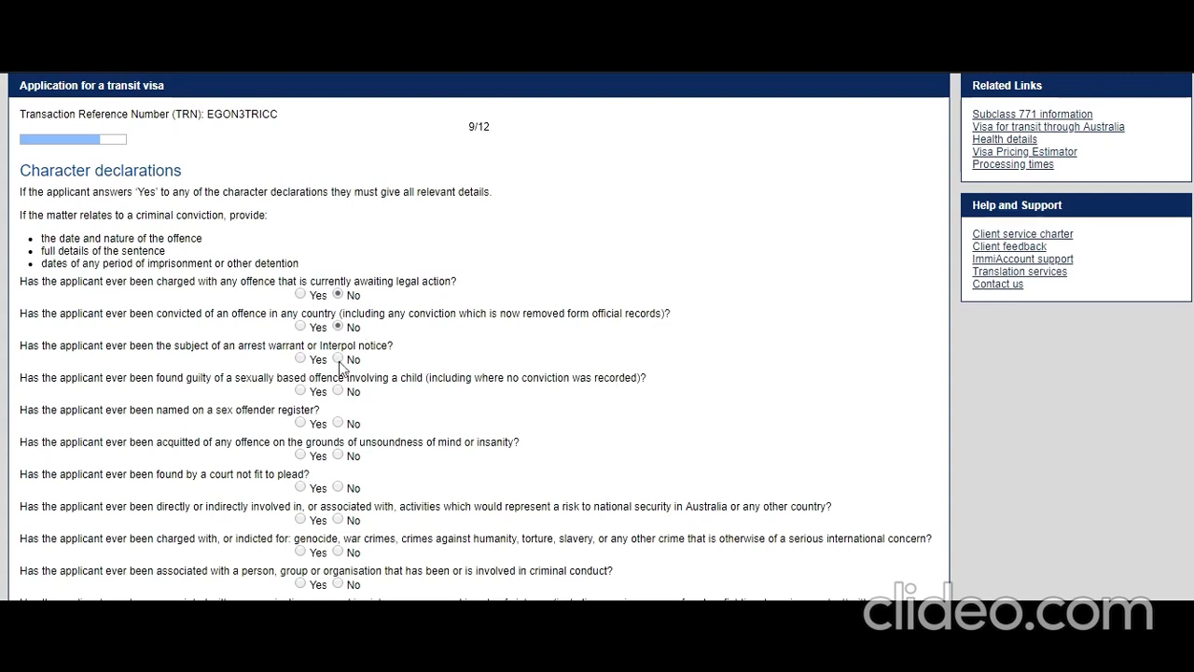
{"action": "left_click", "coordinate": [338, 358]}
{"action": "scroll", "coordinate": [313, 411], "scroll_direction": "down", "scroll_amount": 2}
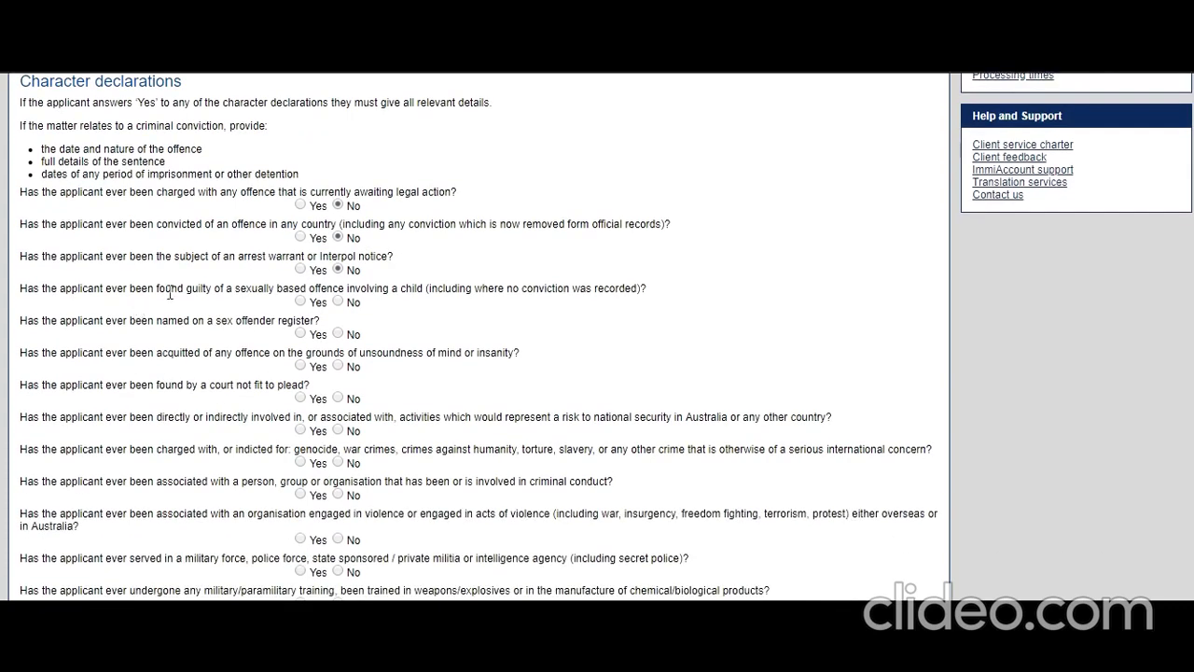
{"action": "left_click", "coordinate": [338, 303]}
{"action": "left_click", "coordinate": [338, 334]}
{"action": "scroll", "coordinate": [216, 362], "scroll_direction": "down", "scroll_amount": 2}
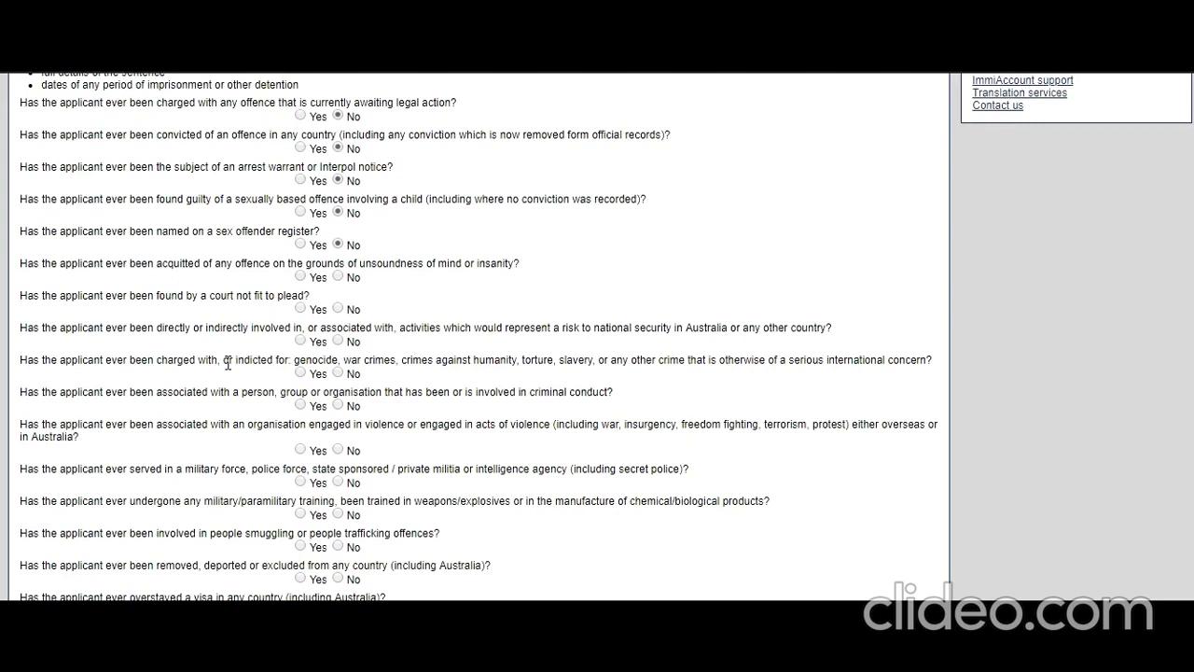
Answer No to unsoundness acquittal, unfit to plead, national security, war crimes, criminal association, violent organisation.
{"action": "left_click", "coordinate": [337, 276]}
{"action": "left_click", "coordinate": [338, 309]}
{"action": "left_click", "coordinate": [339, 343]}
{"action": "left_click", "coordinate": [337, 372]}
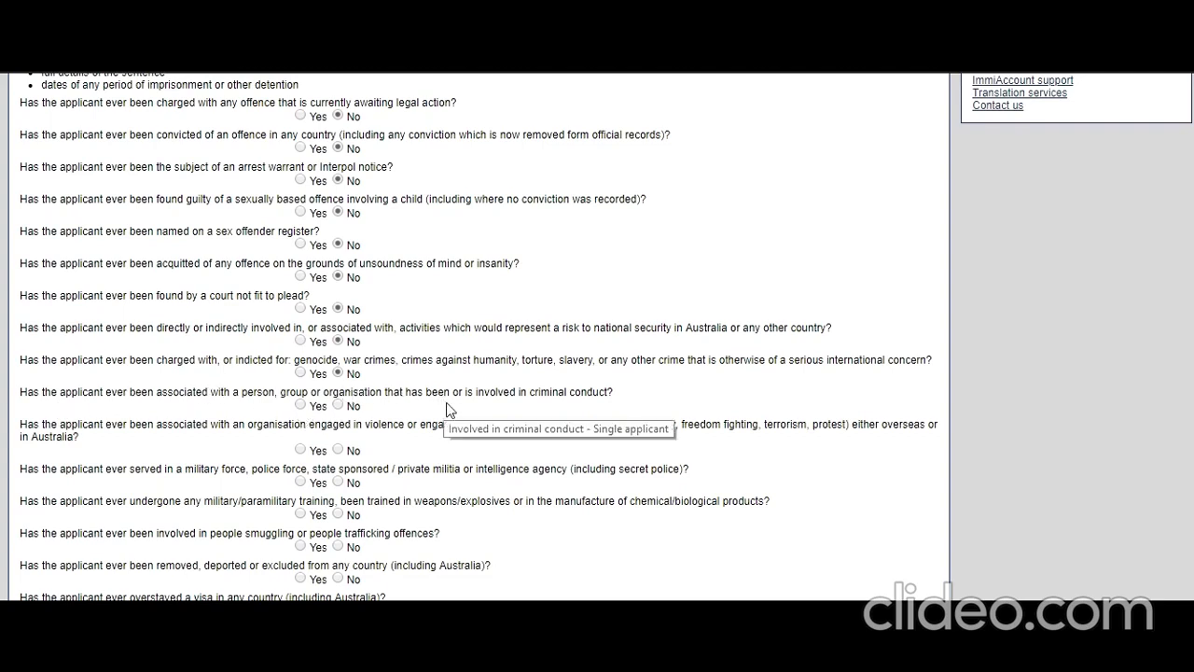
{"action": "left_click", "coordinate": [337, 406]}
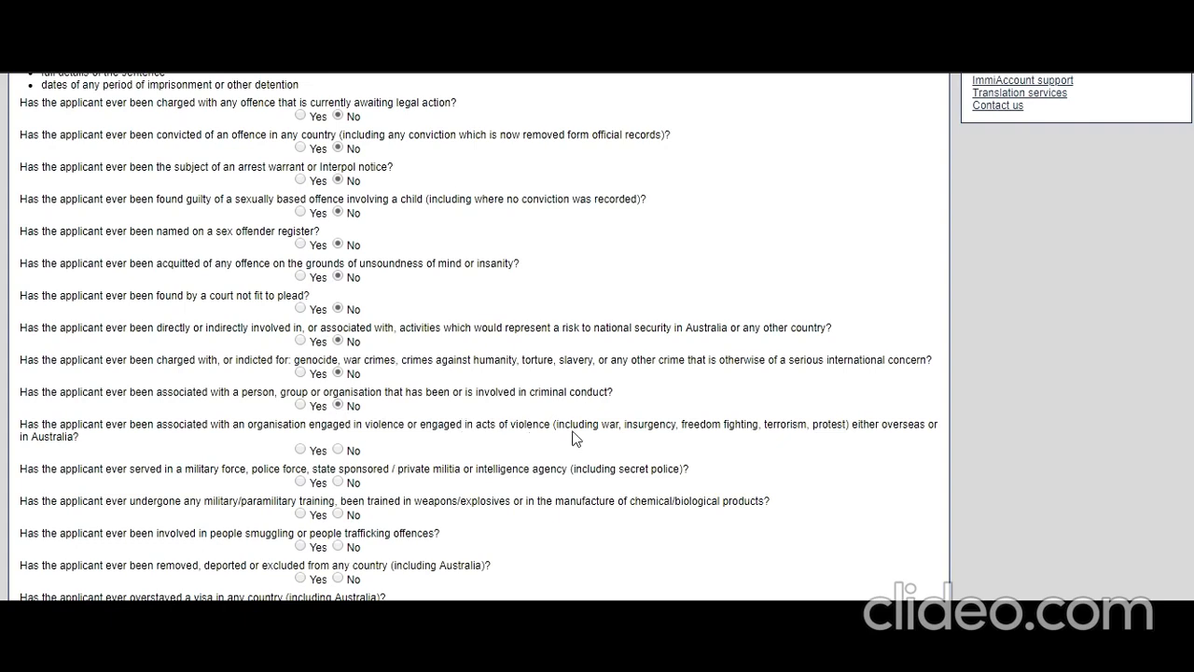
{"action": "left_click", "coordinate": [338, 449]}
Answer No to military service, training, smuggling, deportation, overstaying and government debts, then continue.
{"action": "scroll", "coordinate": [209, 469], "scroll_direction": "down", "scroll_amount": 2}
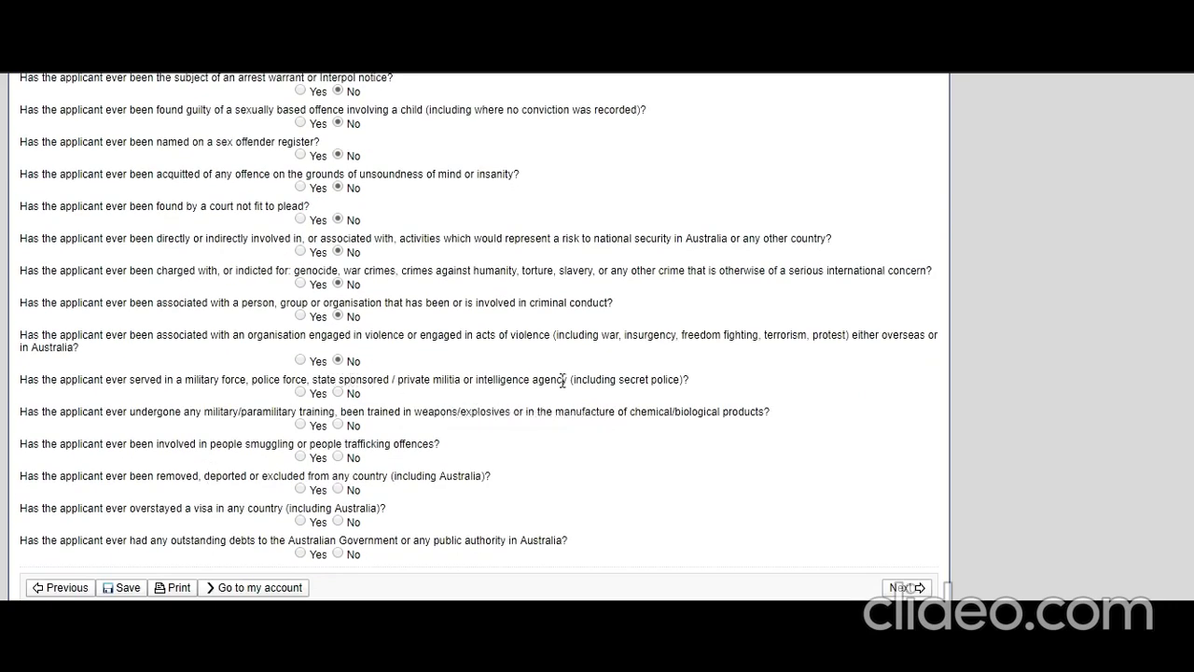
{"action": "left_click", "coordinate": [341, 394]}
{"action": "left_click", "coordinate": [340, 425]}
{"action": "left_click", "coordinate": [338, 456]}
{"action": "left_click", "coordinate": [337, 488]}
{"action": "left_click", "coordinate": [337, 521]}
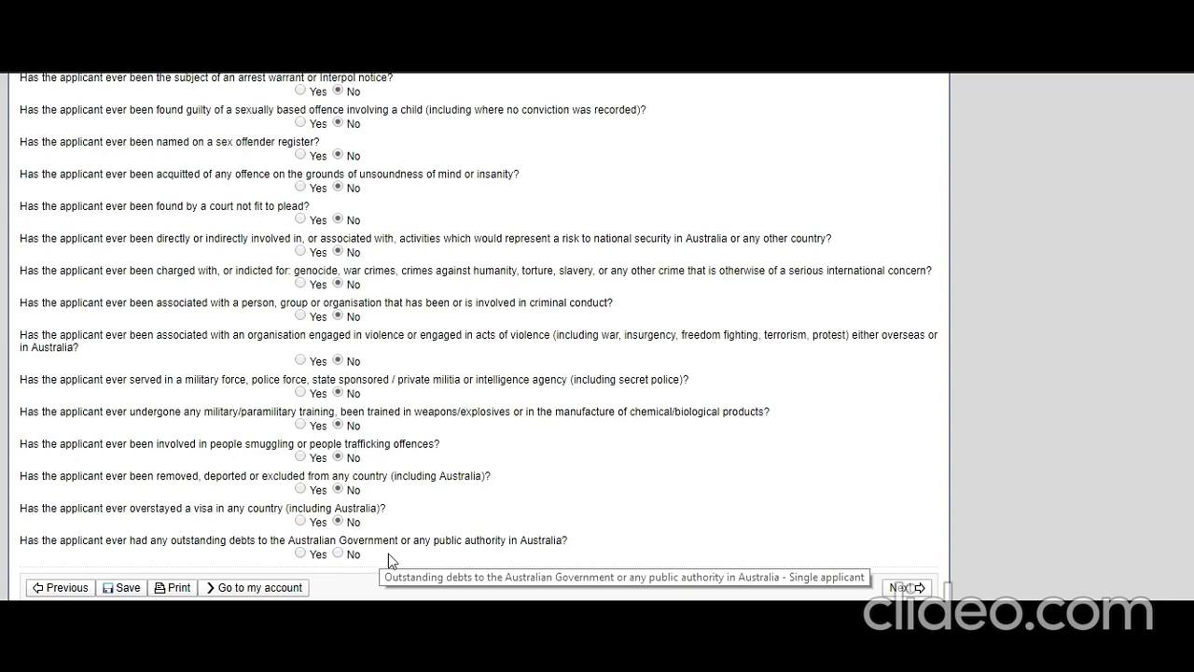
{"action": "left_click", "coordinate": [338, 554]}
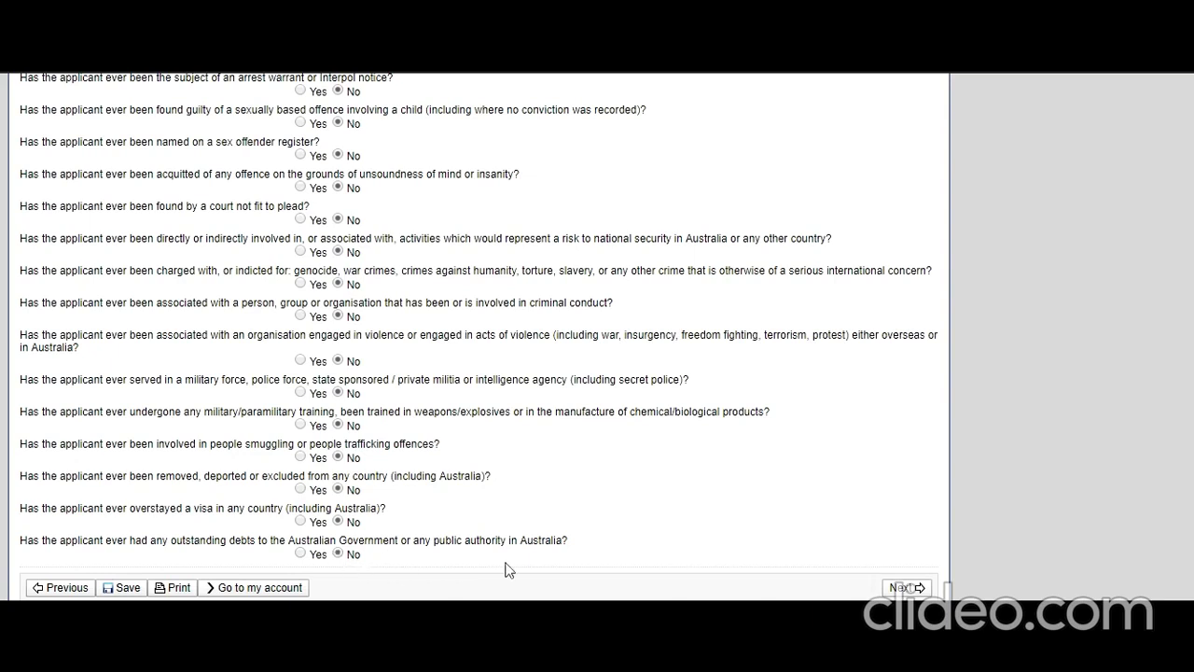
{"action": "left_click", "coordinate": [905, 587]}
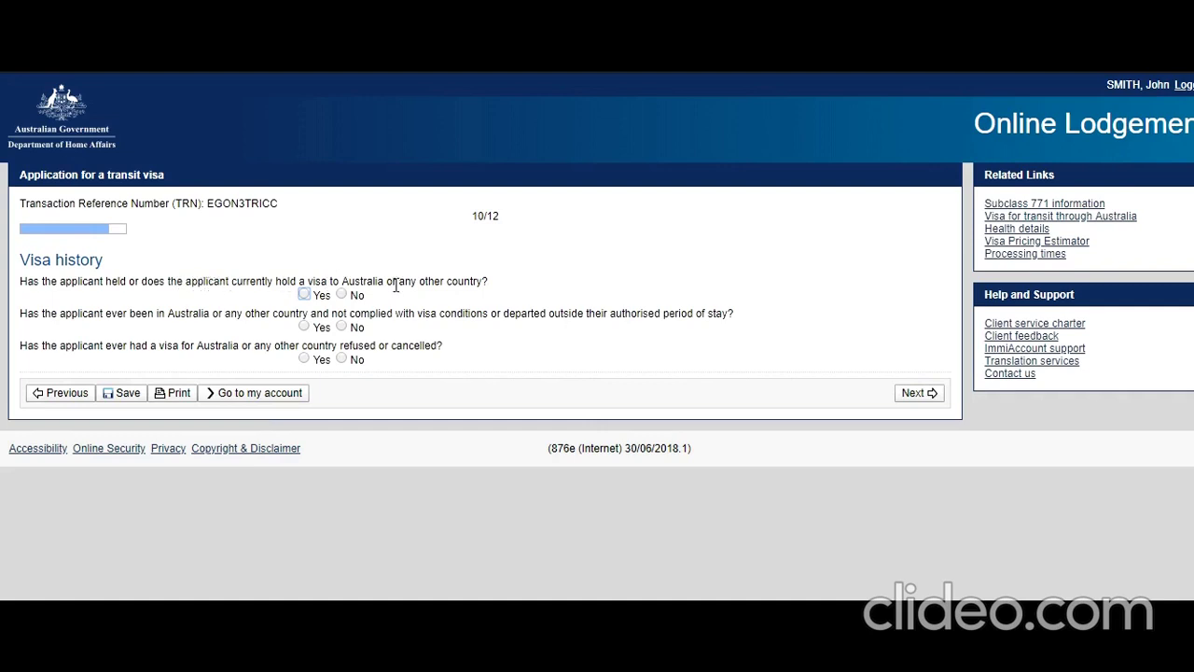
Answer No to previous visa, breached conditions and refused or cancelled visa, then continue.
{"action": "left_click", "coordinate": [342, 294]}
{"action": "left_click", "coordinate": [341, 327]}
{"action": "left_click", "coordinate": [341, 359]}
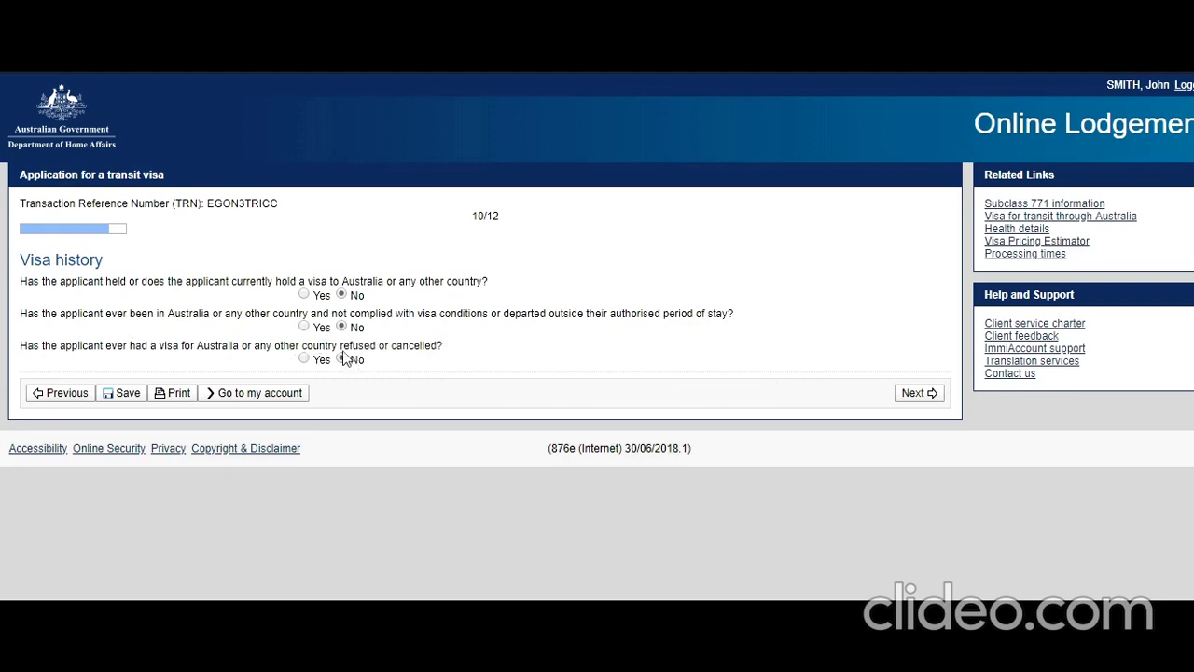
{"action": "left_click", "coordinate": [920, 395]}
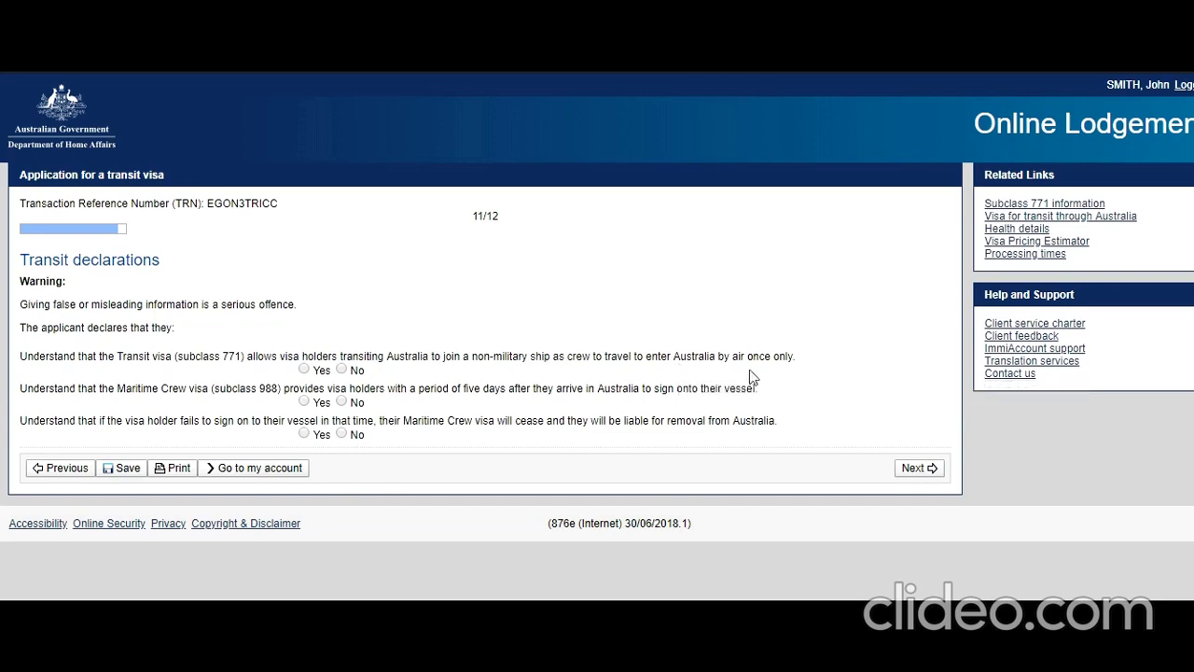
Answer Yes to the subclass 771 condition, Maritime Crew visa period and visa ceasing statements, then continue.
{"action": "left_click", "coordinate": [304, 369]}
{"action": "left_click", "coordinate": [302, 403]}
{"action": "left_click", "coordinate": [303, 433]}
{"action": "left_click", "coordinate": [930, 467]}
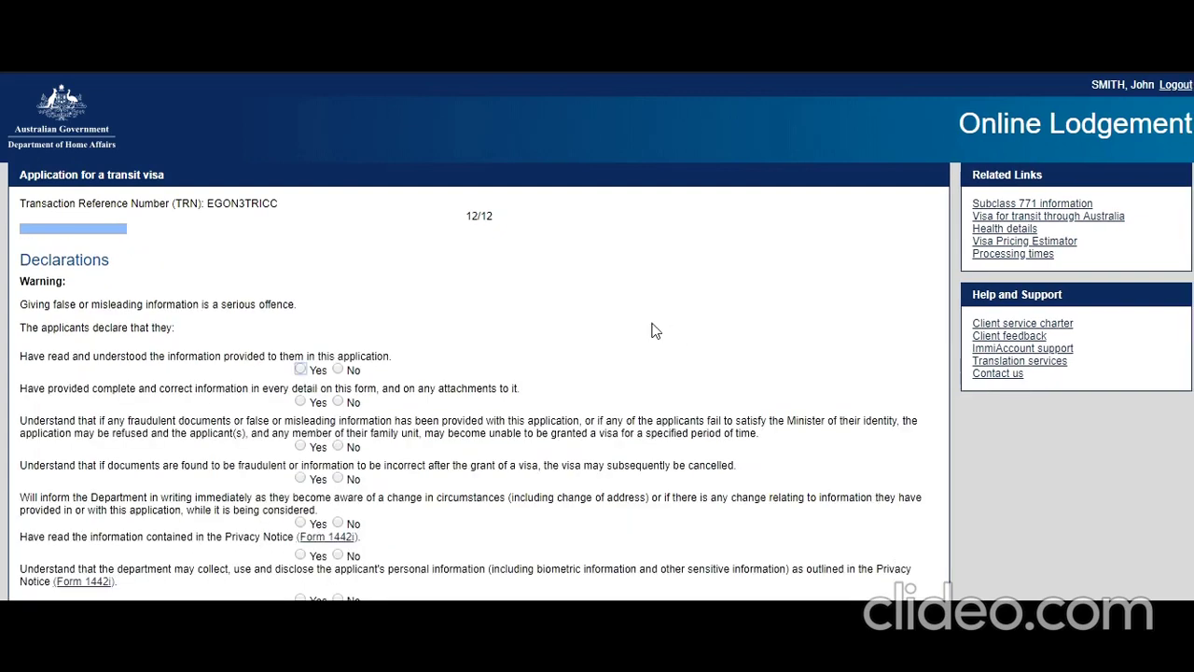
Answer Yes to the declarations on correct information, fraudulent documents, cancellation, notifying changes, privacy and personal information.
{"action": "scroll", "coordinate": [653, 326], "scroll_direction": "down", "scroll_amount": 1}
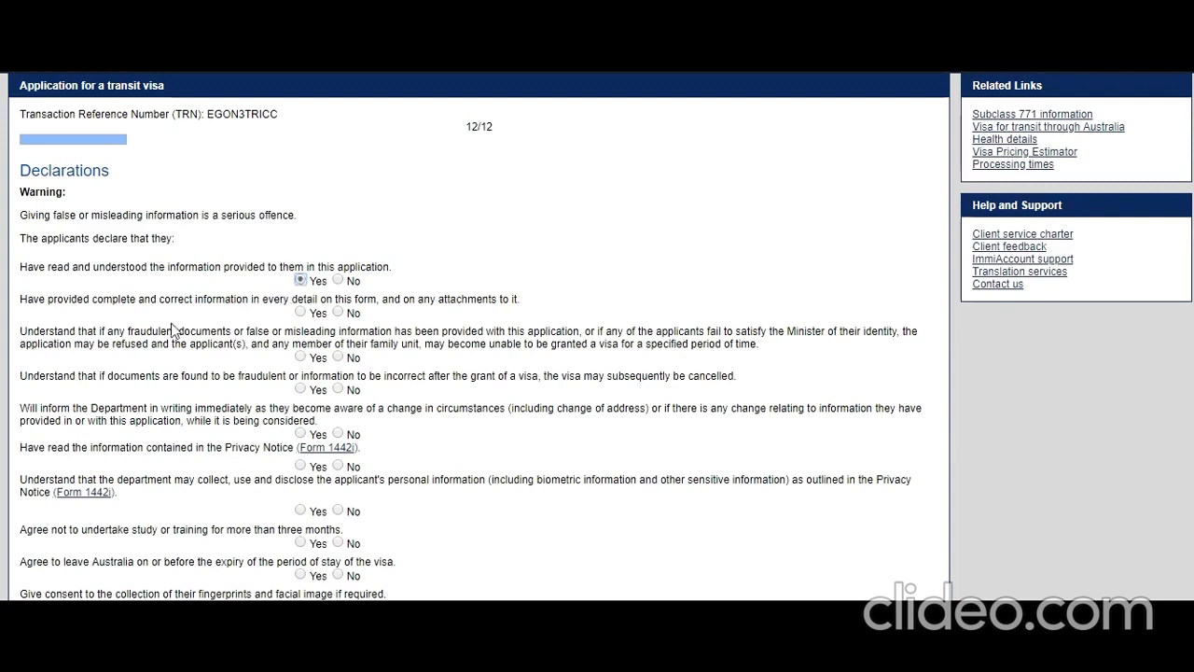
{"action": "left_click", "coordinate": [300, 313]}
{"action": "scroll", "coordinate": [222, 359], "scroll_direction": "down", "scroll_amount": 1}
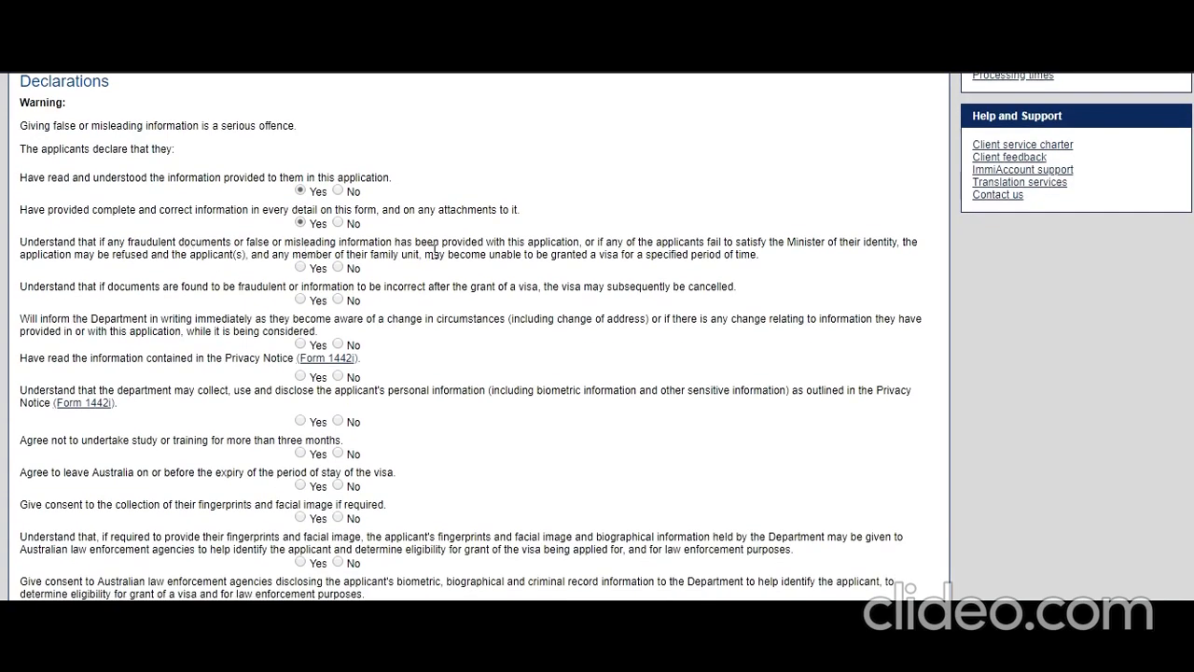
{"action": "left_click", "coordinate": [300, 268]}
{"action": "left_click", "coordinate": [300, 299]}
{"action": "left_click", "coordinate": [301, 344]}
{"action": "left_click", "coordinate": [301, 376]}
{"action": "left_click", "coordinate": [301, 421]}
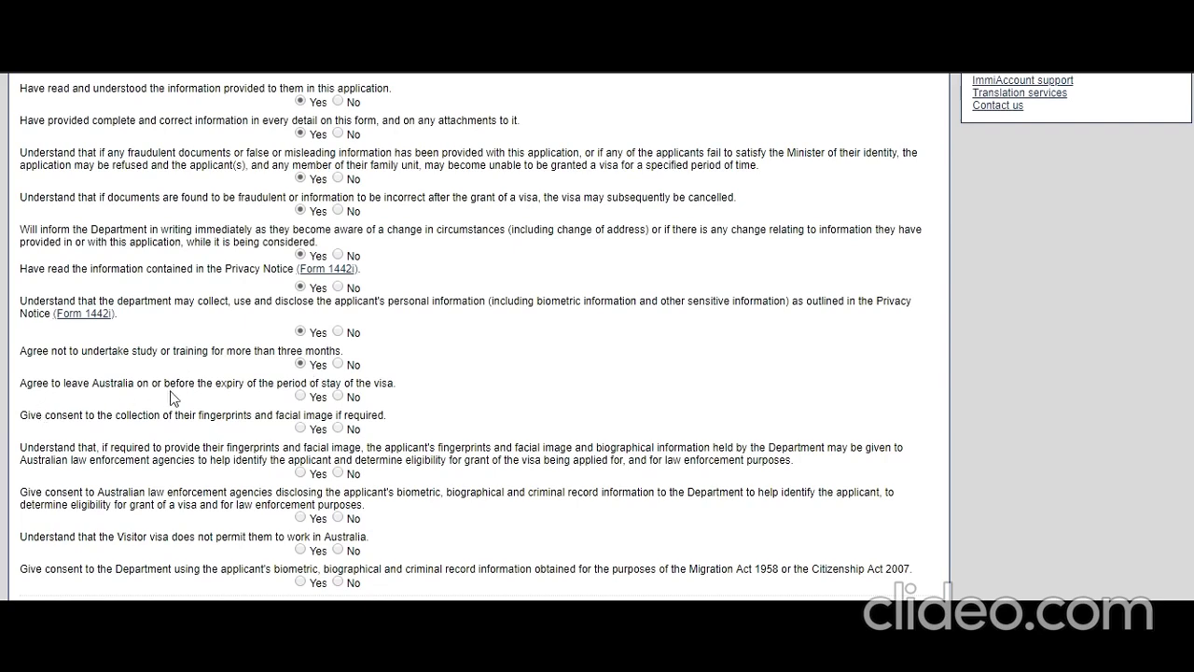
Answer Yes to leaving Australia before expiry, biometrics collection, law enforcement disclosure and the no-work restriction.
{"action": "left_click", "coordinate": [301, 396]}
{"action": "left_click", "coordinate": [300, 427]}
{"action": "scroll", "coordinate": [27, 448], "scroll_direction": "down", "scroll_amount": 2}
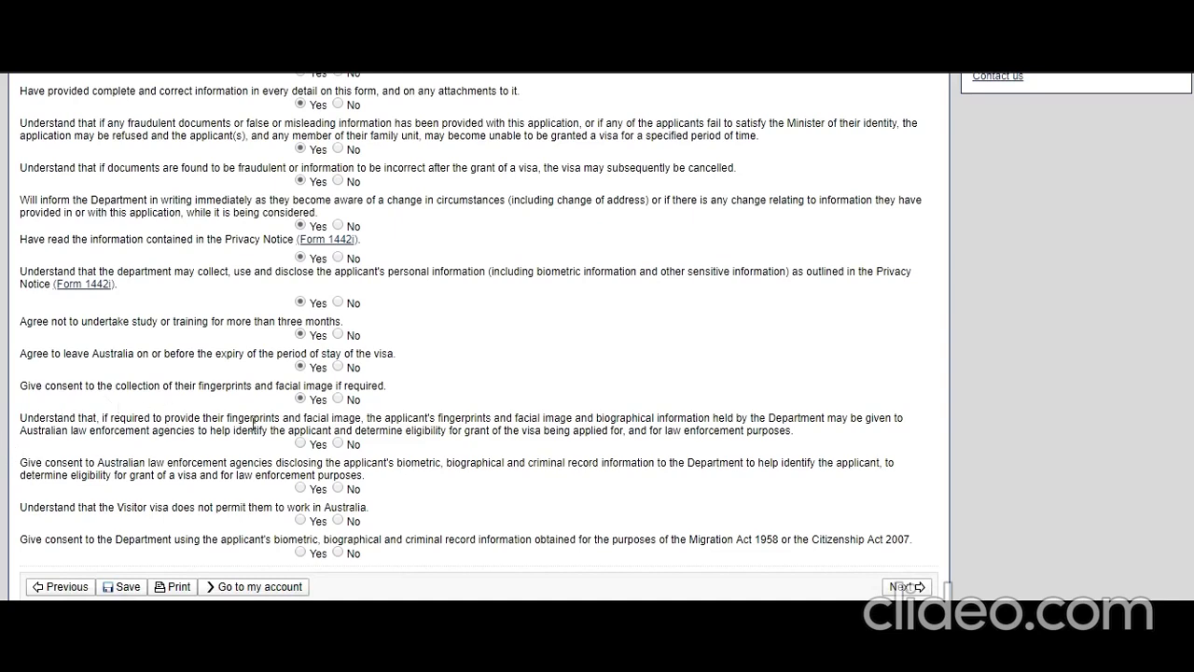
{"action": "left_click", "coordinate": [301, 444]}
{"action": "left_click", "coordinate": [300, 487]}
{"action": "left_click", "coordinate": [301, 519]}
Consent to use of biometric and criminal records, then scroll through the Review Page answers.
{"action": "left_click", "coordinate": [308, 554]}
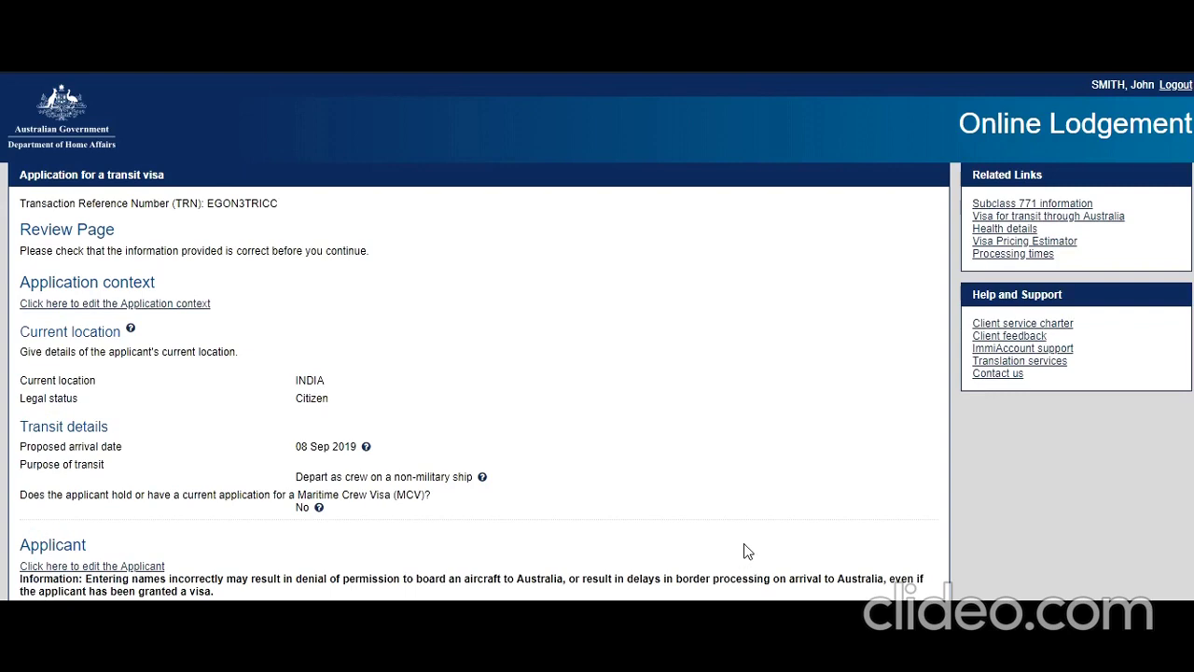
{"action": "scroll", "coordinate": [746, 550], "scroll_direction": "down", "scroll_amount": 8}
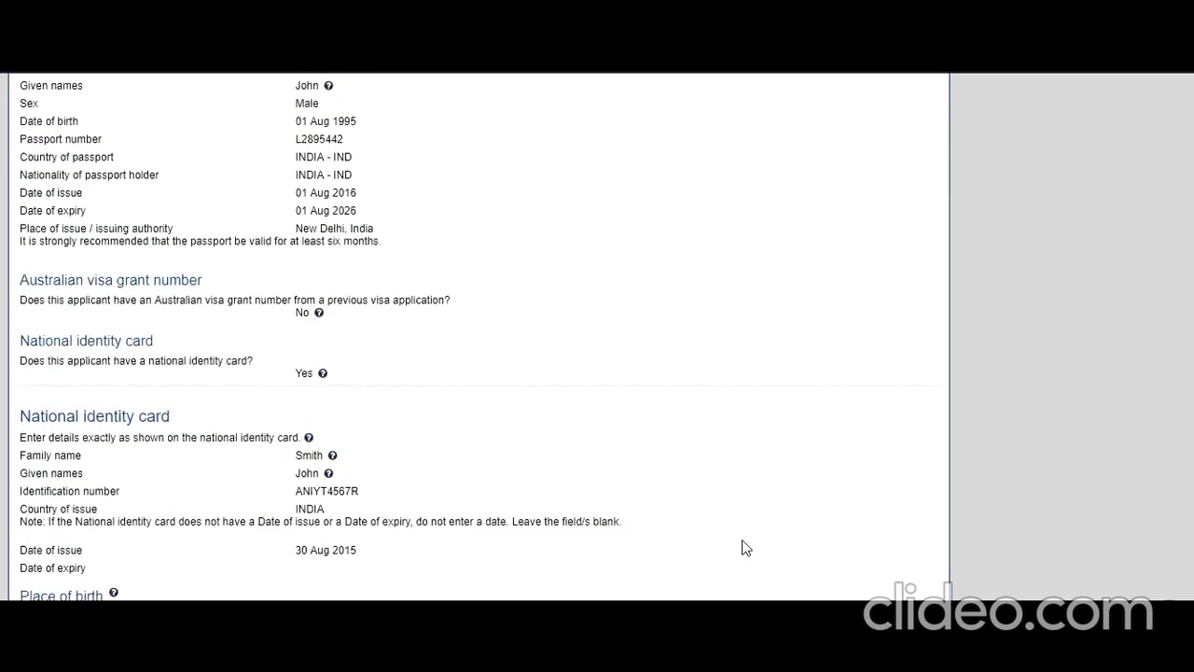
{"action": "scroll", "coordinate": [747, 548], "scroll_direction": "down", "scroll_amount": 6}
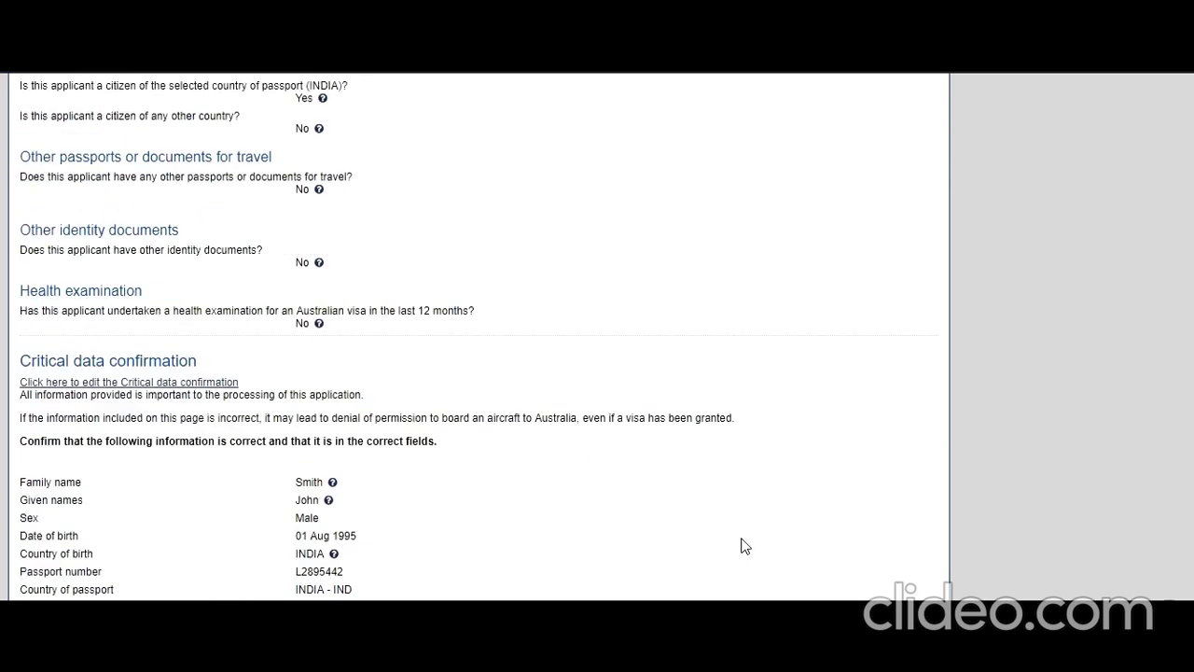
{"action": "scroll", "coordinate": [745, 546], "scroll_direction": "down", "scroll_amount": 5}
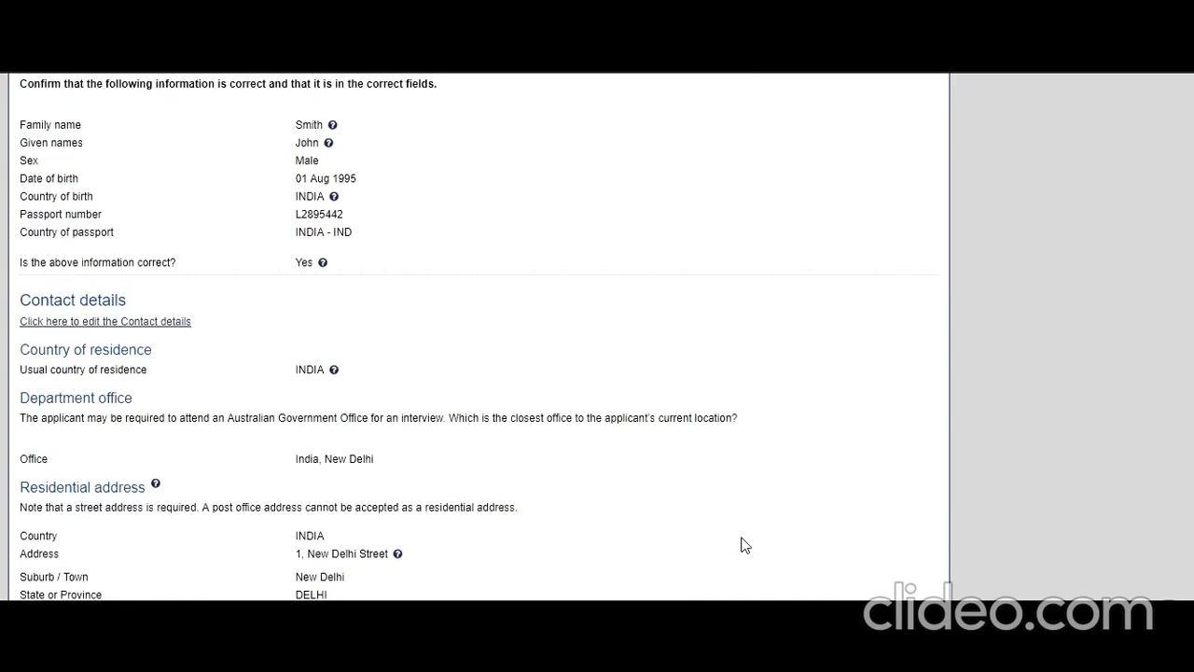
{"action": "scroll", "coordinate": [745, 545], "scroll_direction": "down", "scroll_amount": 10}
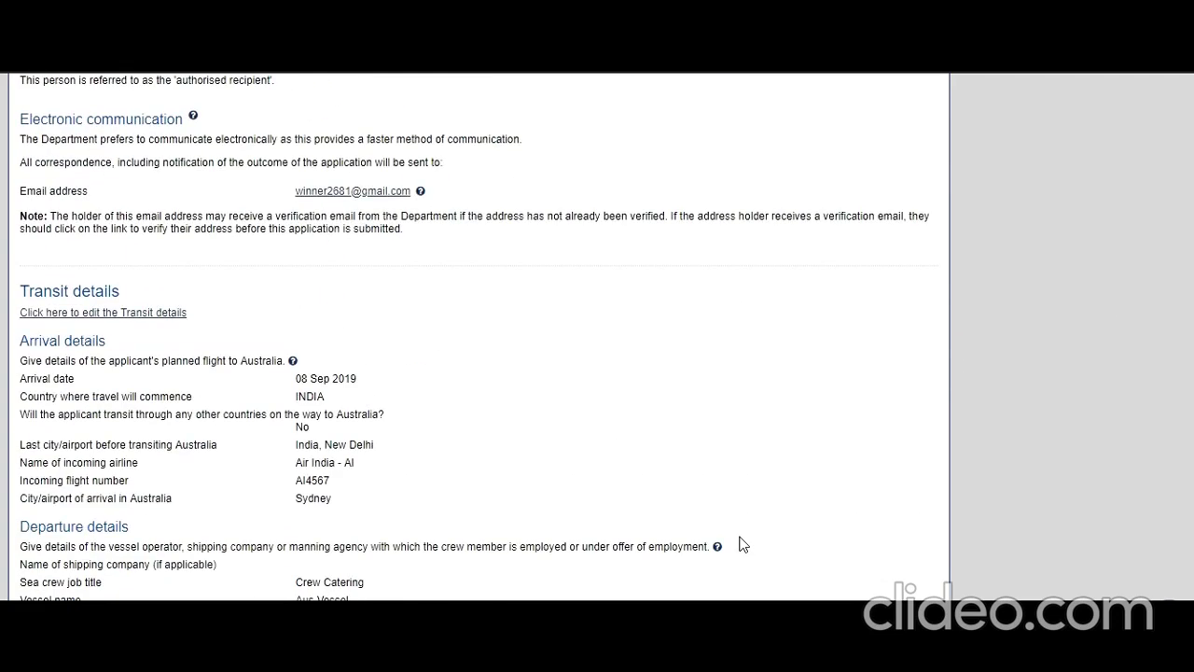
{"action": "scroll", "coordinate": [743, 545], "scroll_direction": "down", "scroll_amount": 15}
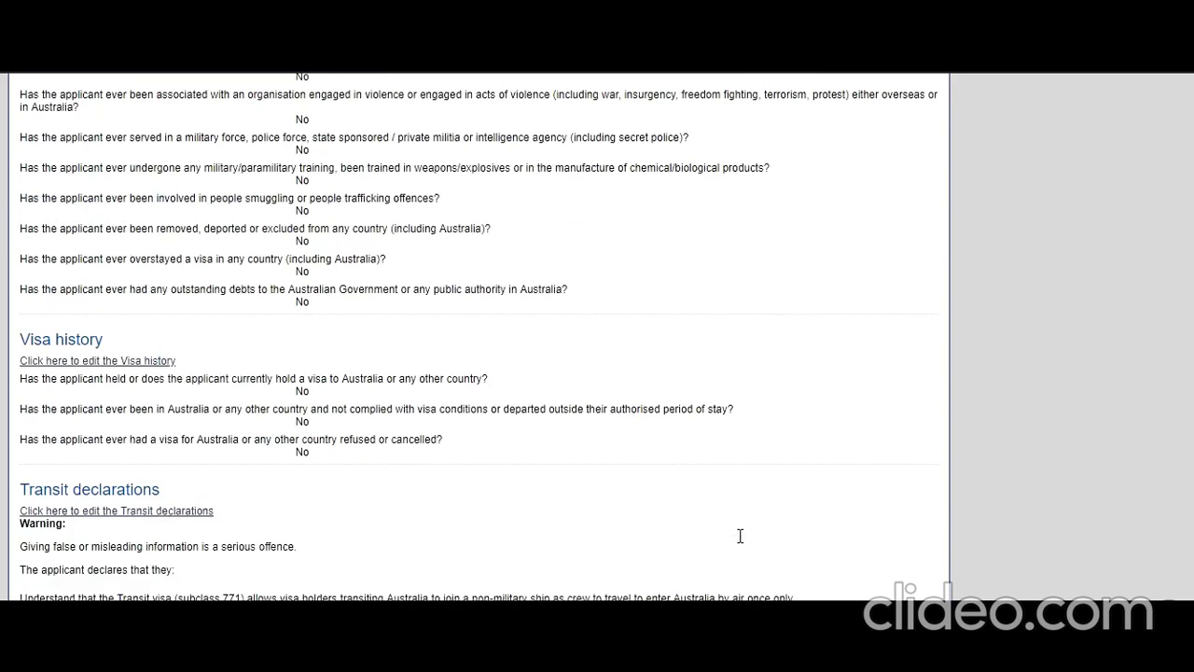
{"action": "scroll", "coordinate": [739, 537], "scroll_direction": "down", "scroll_amount": 10}
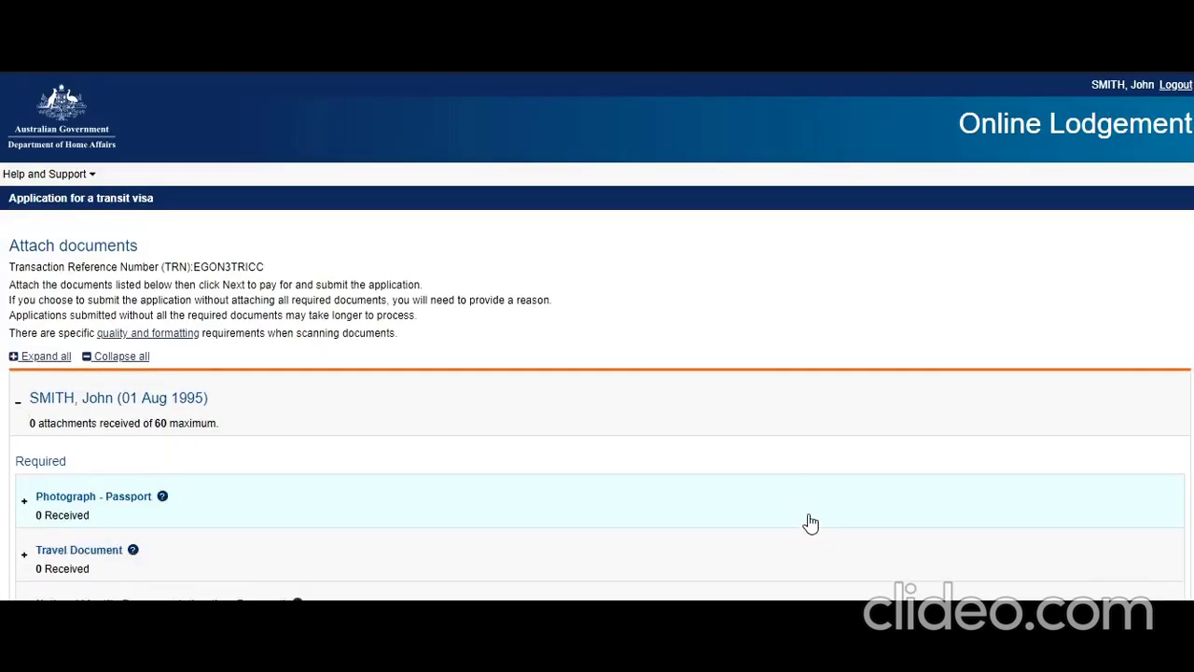
Scroll through the nine required document types on Attach documents, each showing 0 received.
{"action": "scroll", "coordinate": [811, 523], "scroll_direction": "down", "scroll_amount": 2}
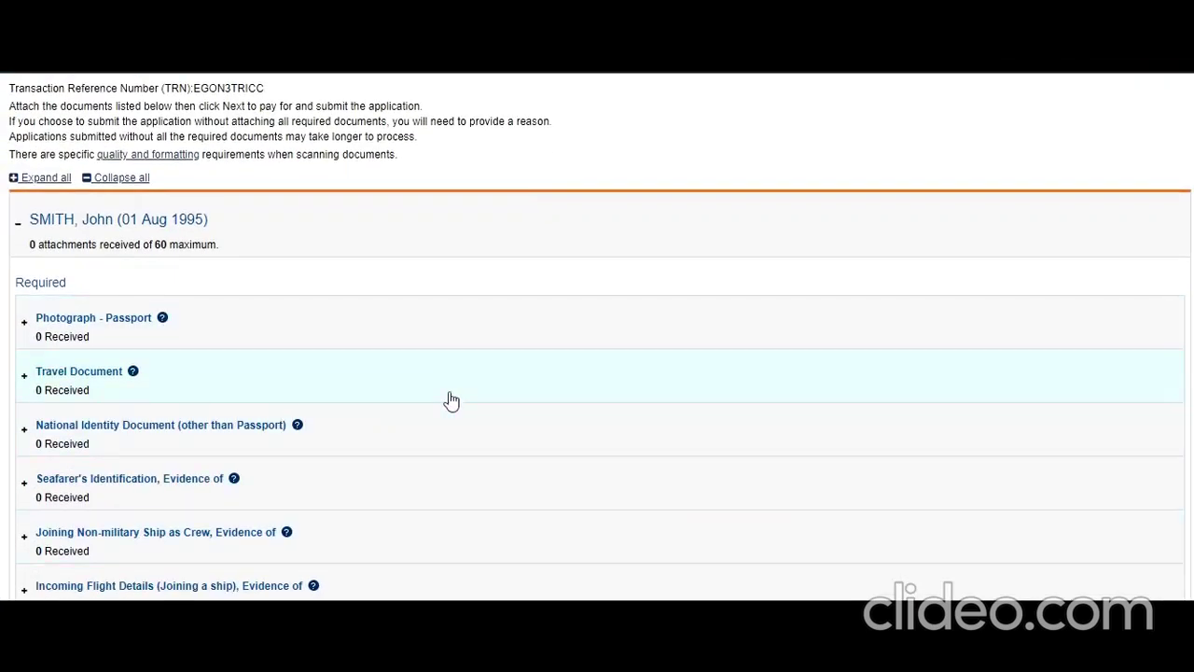
{"action": "scroll", "coordinate": [378, 354], "scroll_direction": "down", "scroll_amount": 3}
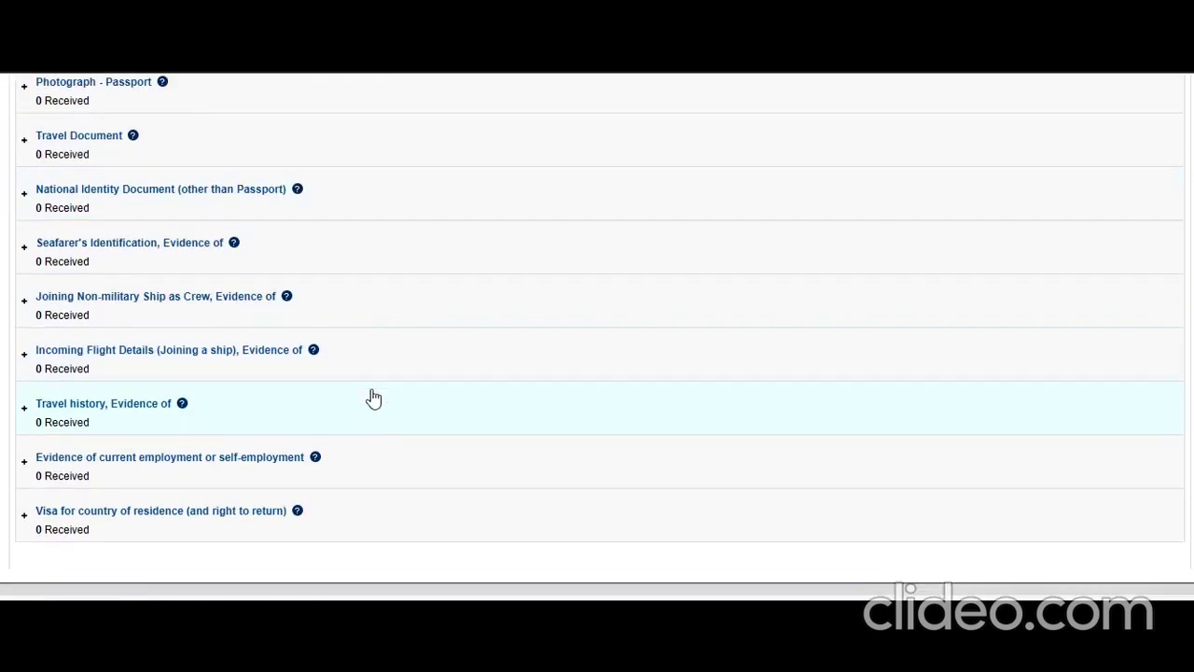
{"action": "scroll", "coordinate": [374, 438], "scroll_direction": "up", "scroll_amount": 3}
{"action": "scroll", "coordinate": [374, 442], "scroll_direction": "down", "scroll_amount": 3}
{"action": "scroll", "coordinate": [374, 445], "scroll_direction": "up", "scroll_amount": 1}
{"action": "scroll", "coordinate": [374, 442], "scroll_direction": "down", "scroll_amount": 1}
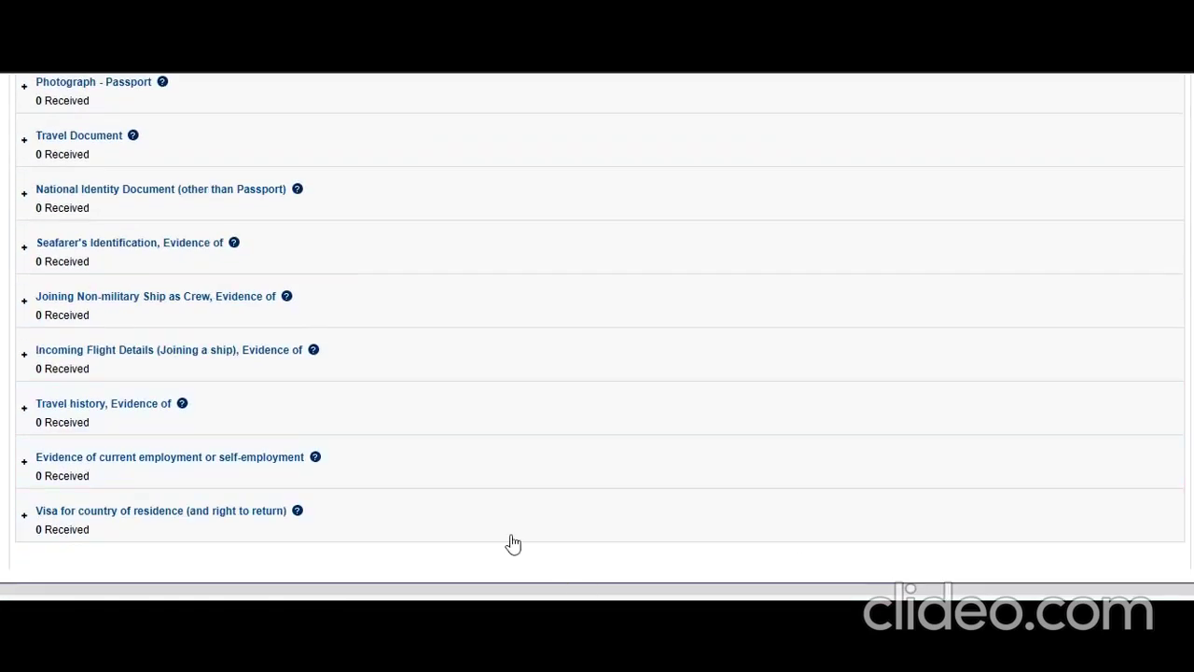